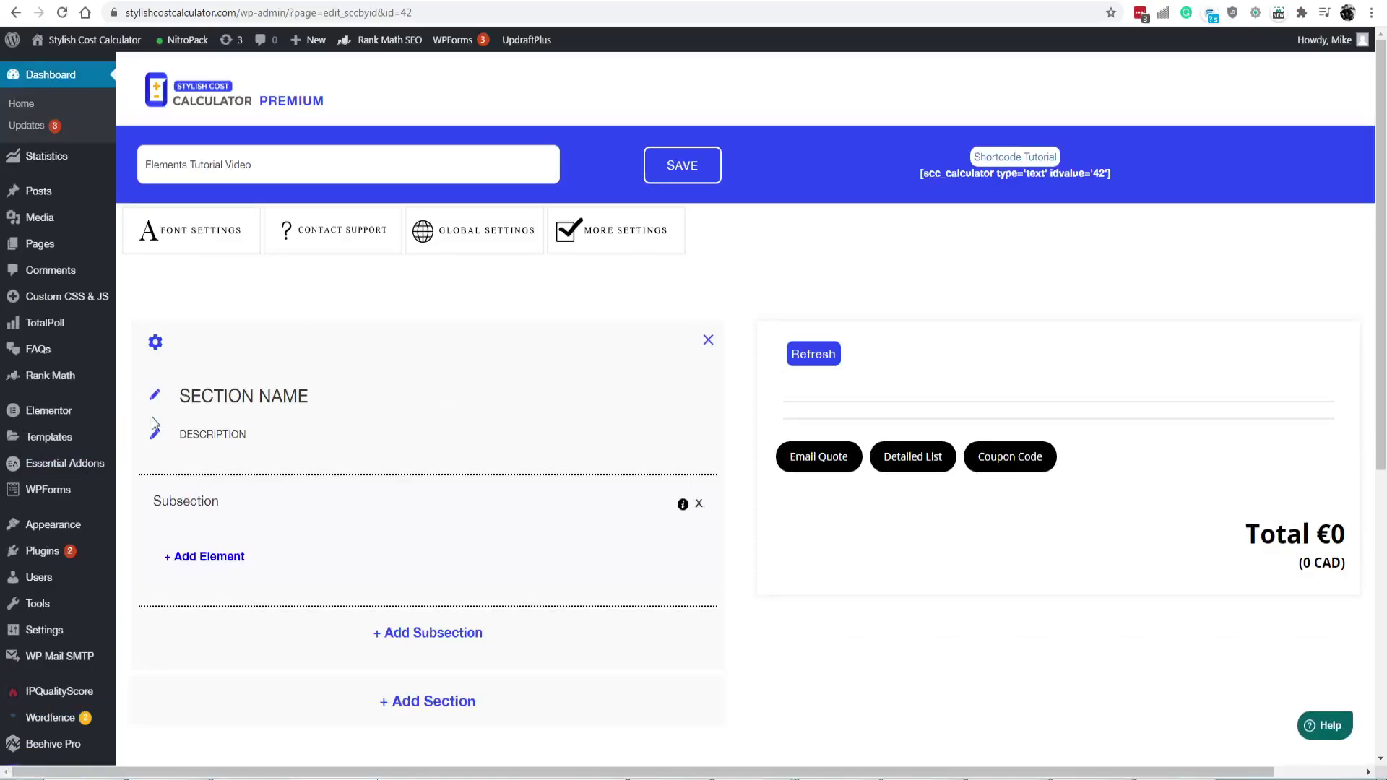
# Add a dropdown menu element to the empty subsection
pyautogui.moveTo(224, 397); pyautogui.dragTo(264, 458)
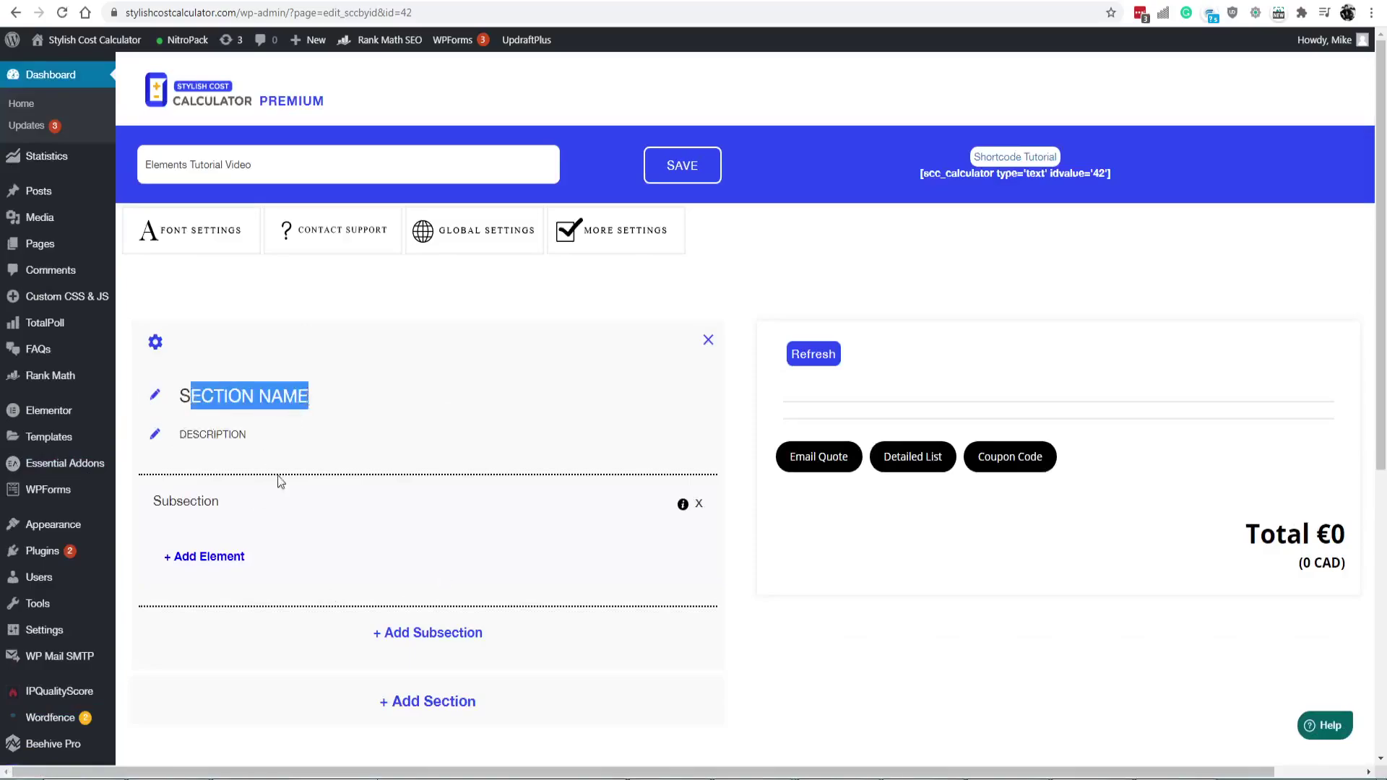
pyautogui.click(217, 556)
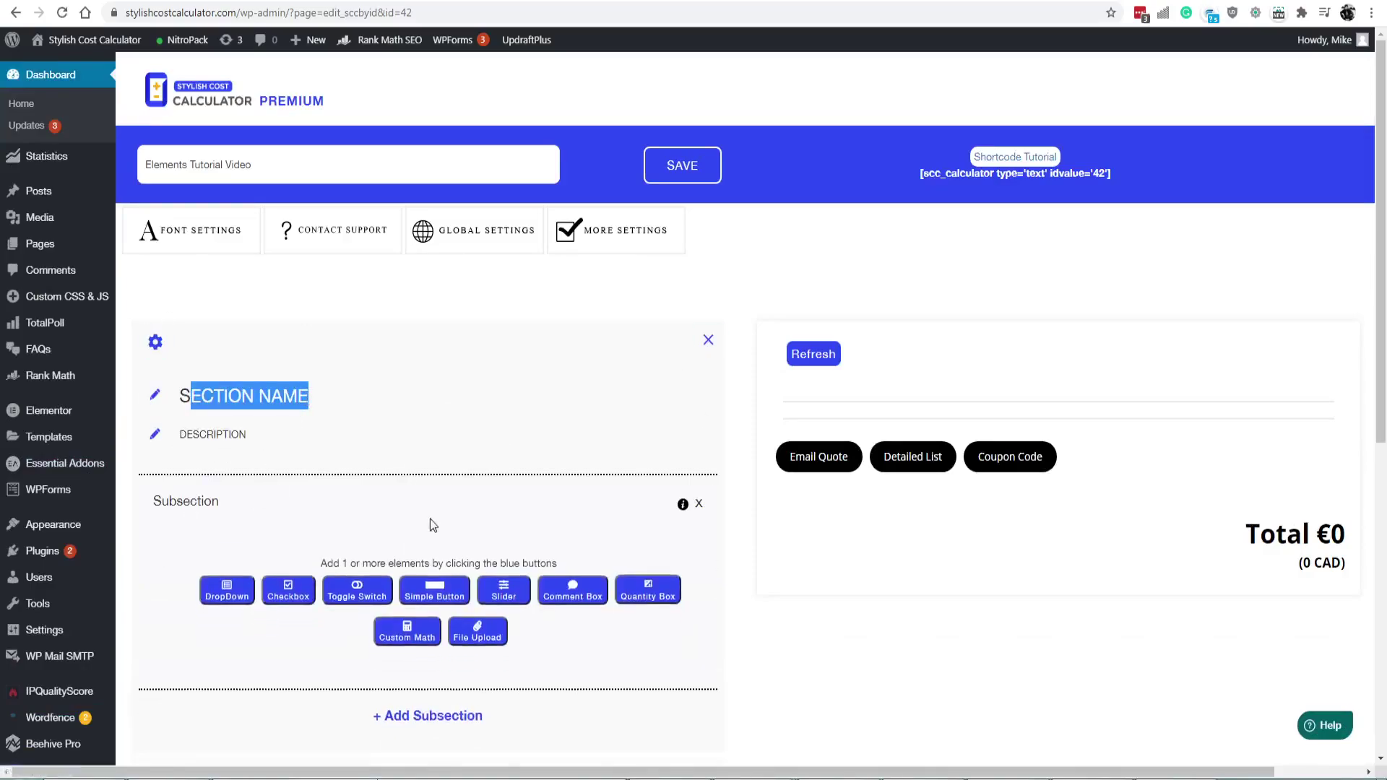
pyautogui.scroll(-1, 432, 523)
pyautogui.click(226, 511)
pyautogui.scroll(-5, 502, 428)
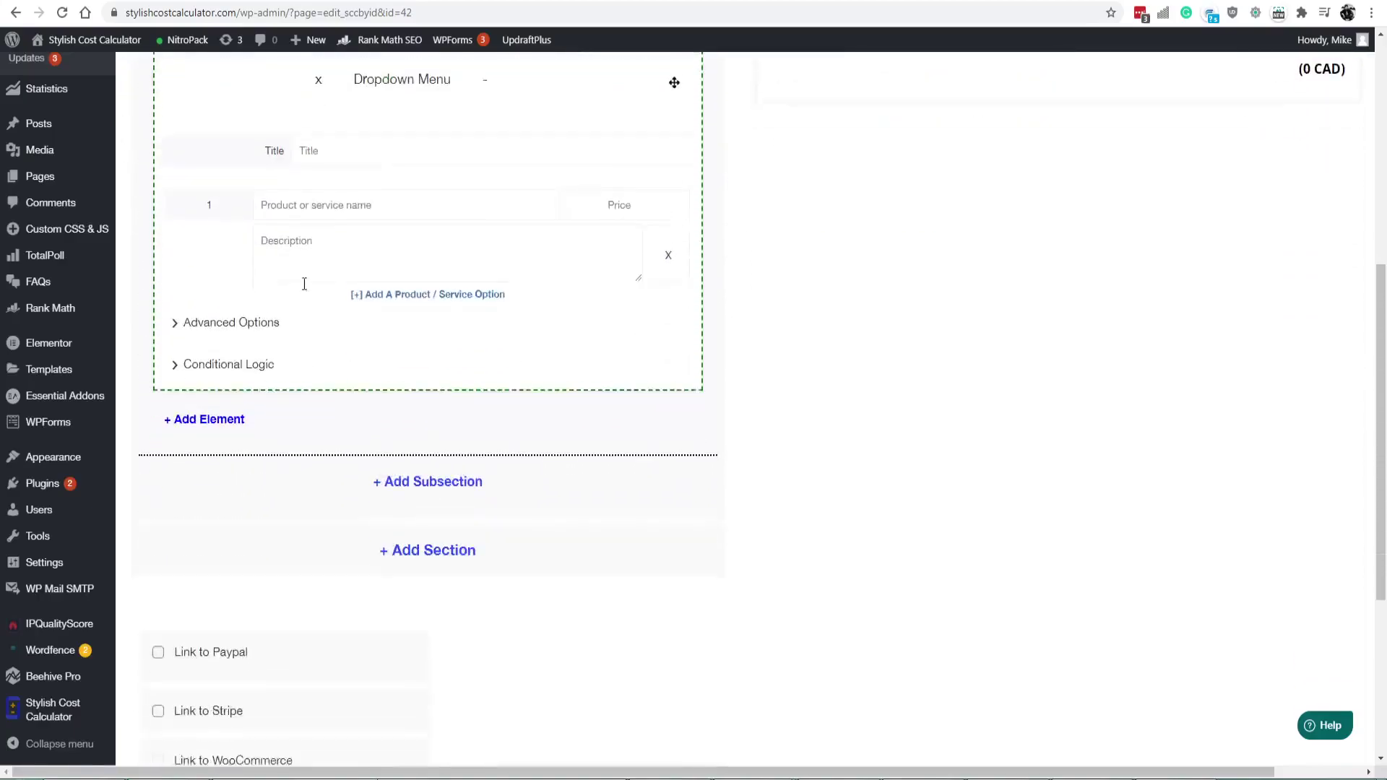
# Title the dropdown "Group of products" and enter its first option as "Product 1" with a price of 100
pyautogui.click(317, 141)
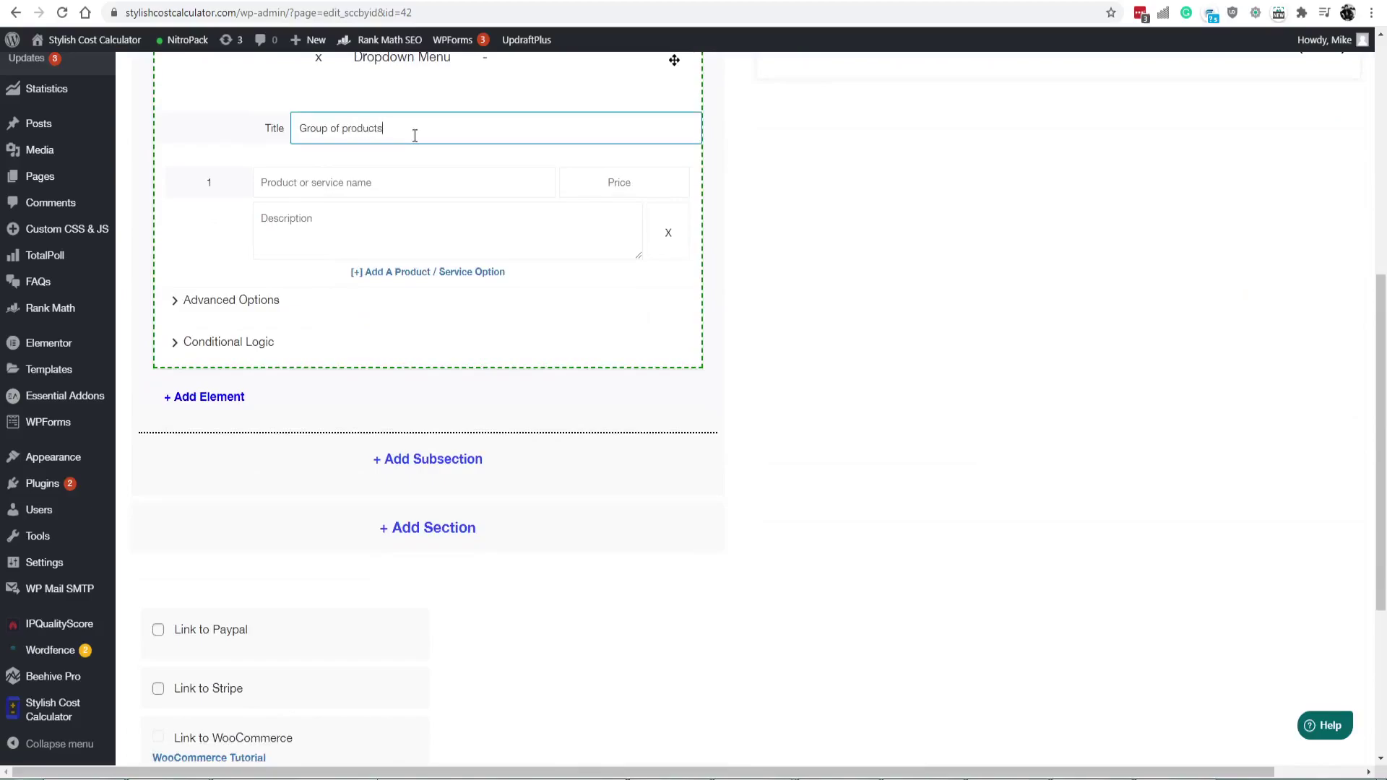
pyautogui.press('Tab')
pyautogui.write('Pr')
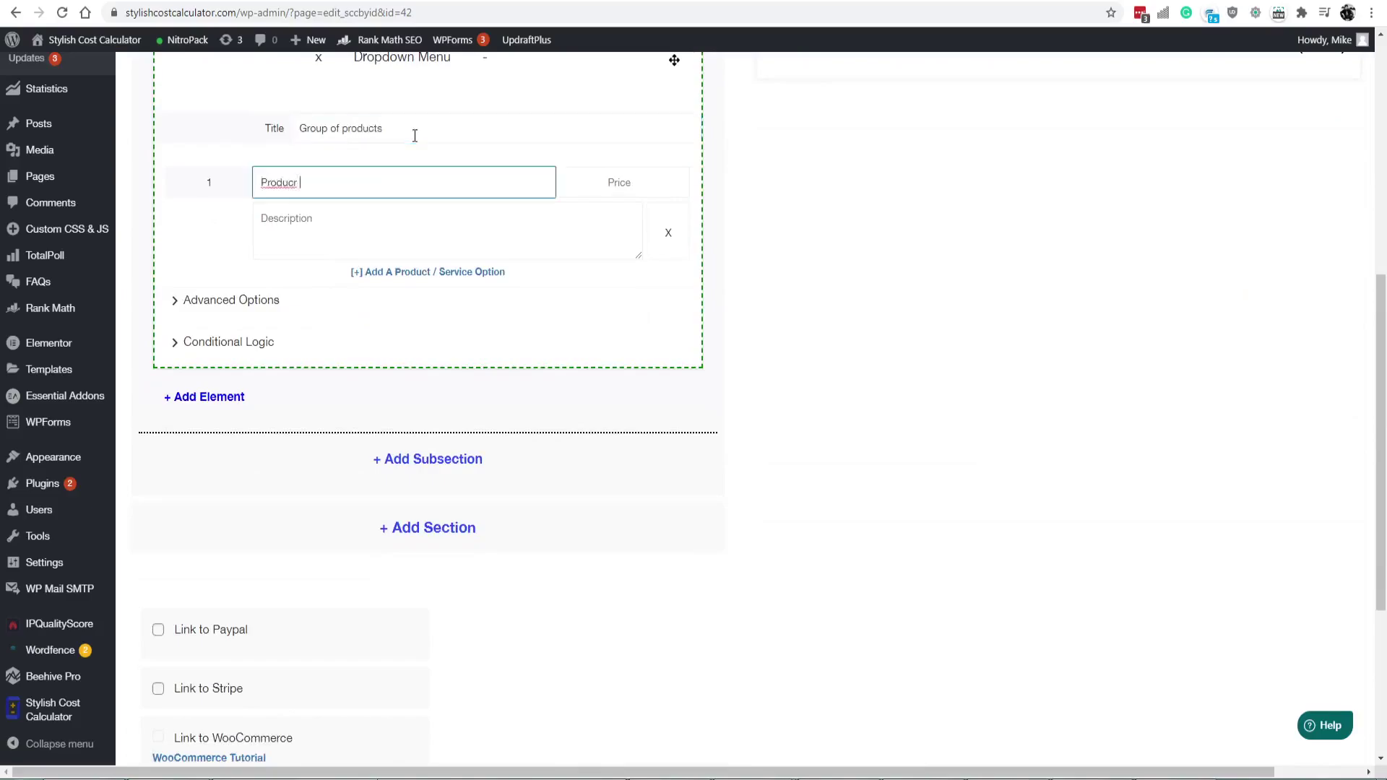
pyautogui.write('oduct 1')
pyautogui.press('Tab')
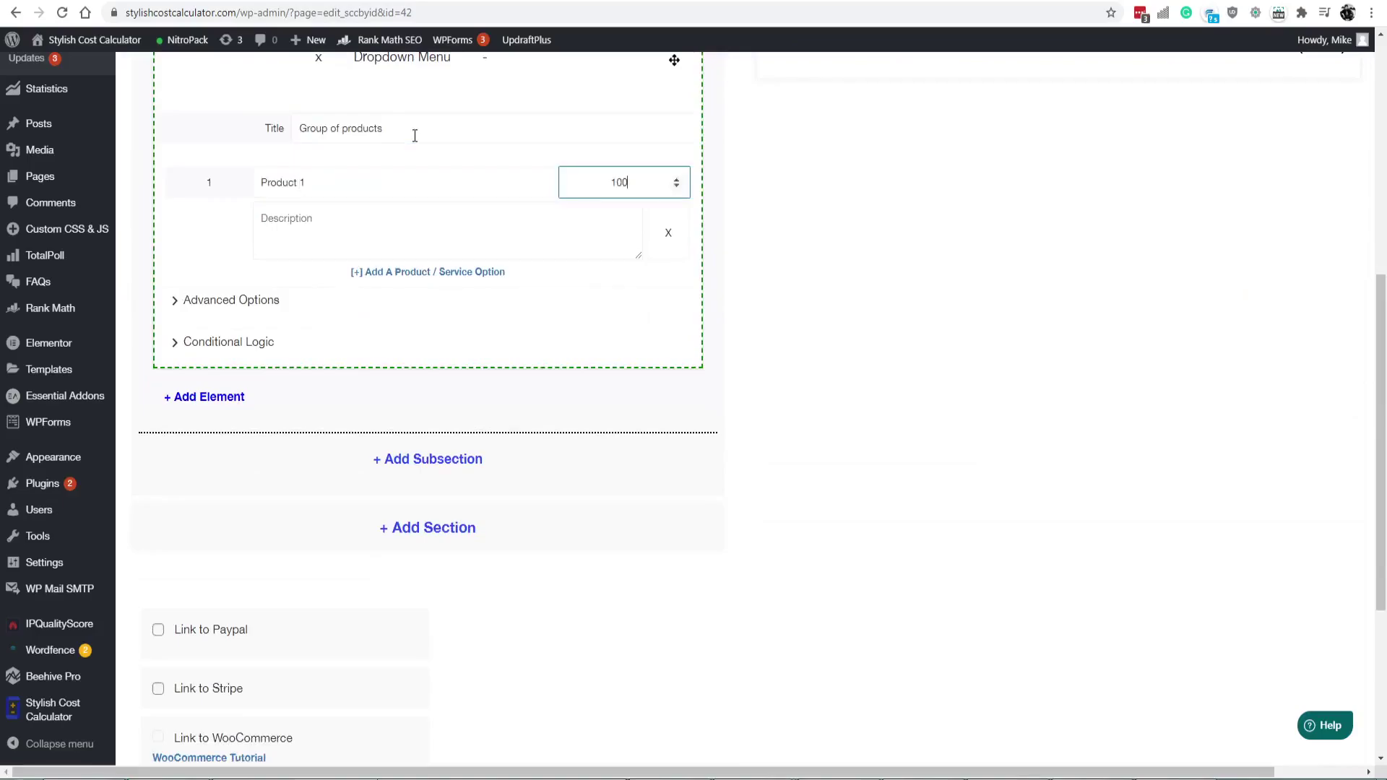
# Add a second dropdown option named "Product 2" with a price of 200
pyautogui.click(396, 273)
pyautogui.click(320, 289)
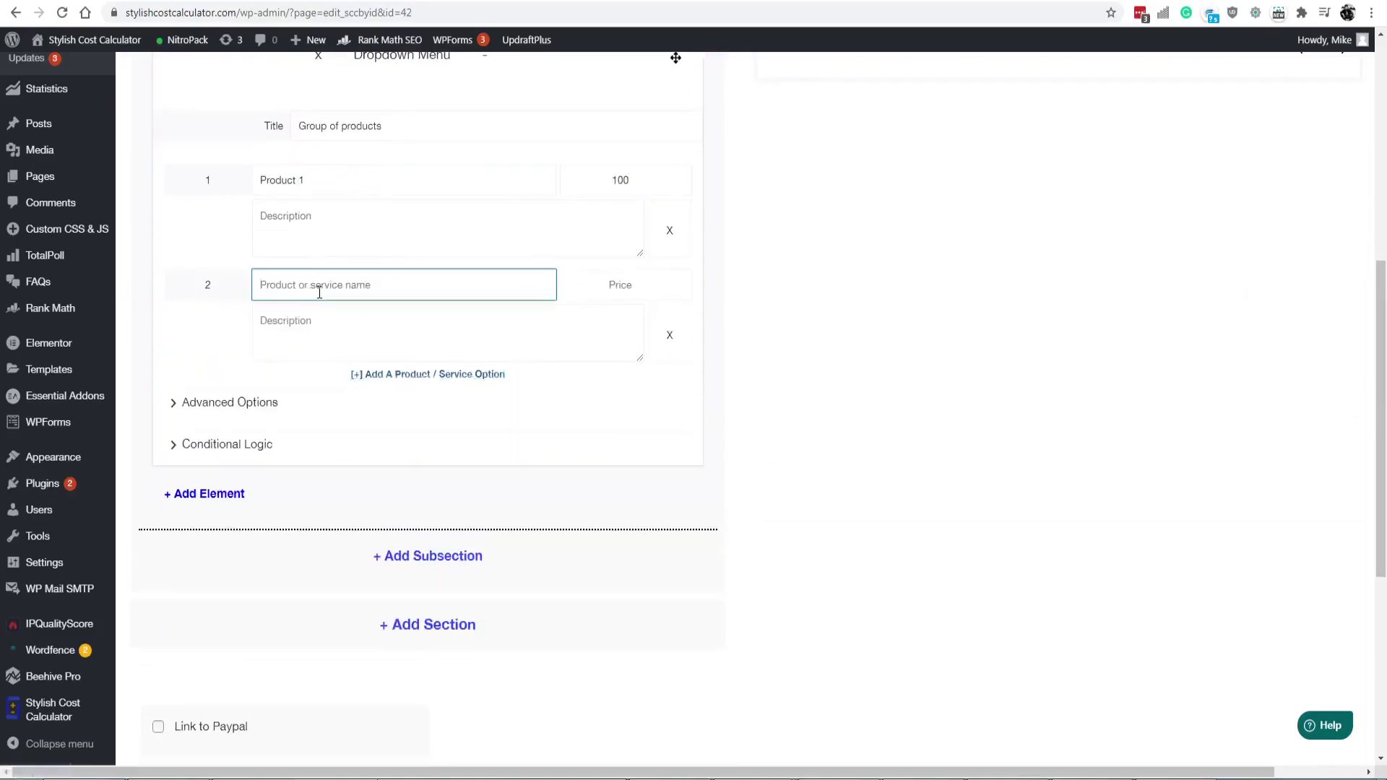
pyautogui.write('{rpd')
pyautogui.press('Tab')
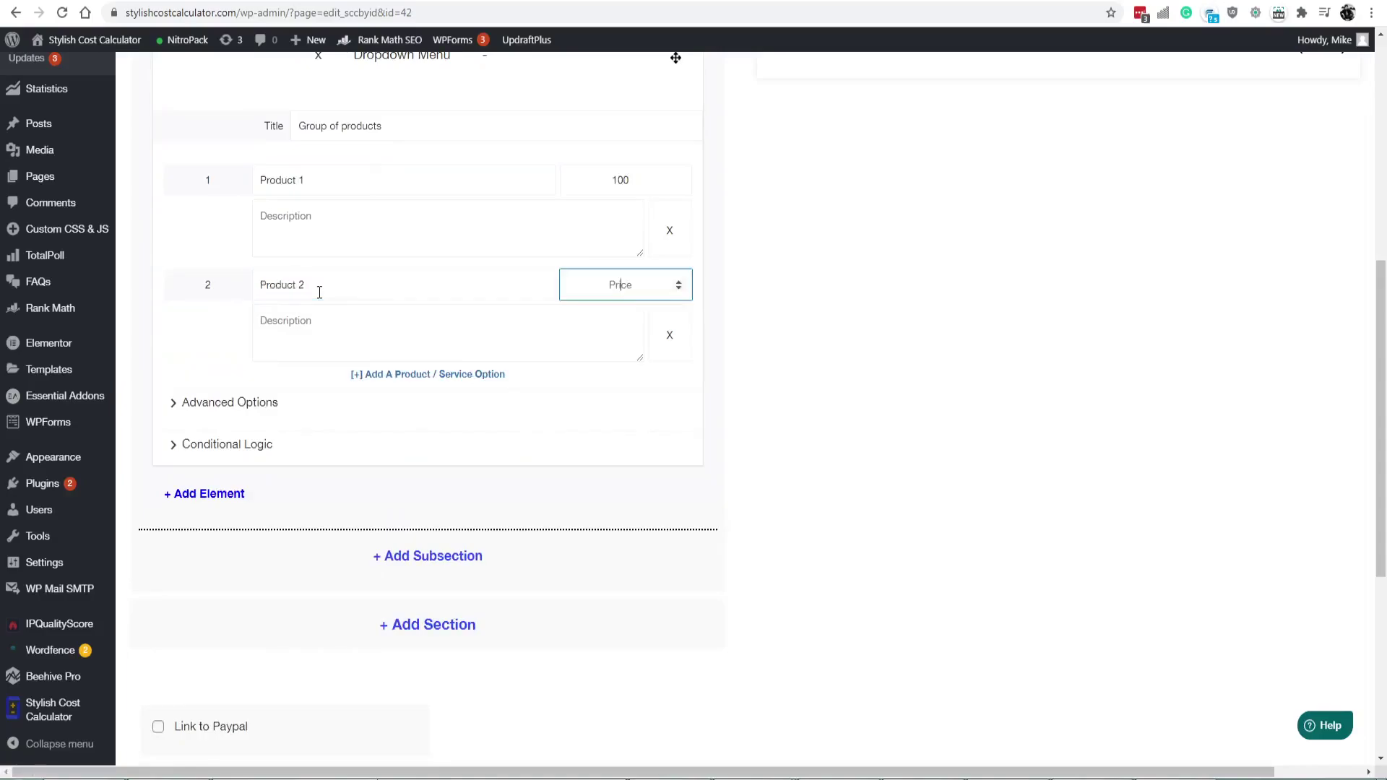
# Refresh the calculator preview and check the "Group of products" dropdown and its label
pyautogui.scroll(6, 454, 457)
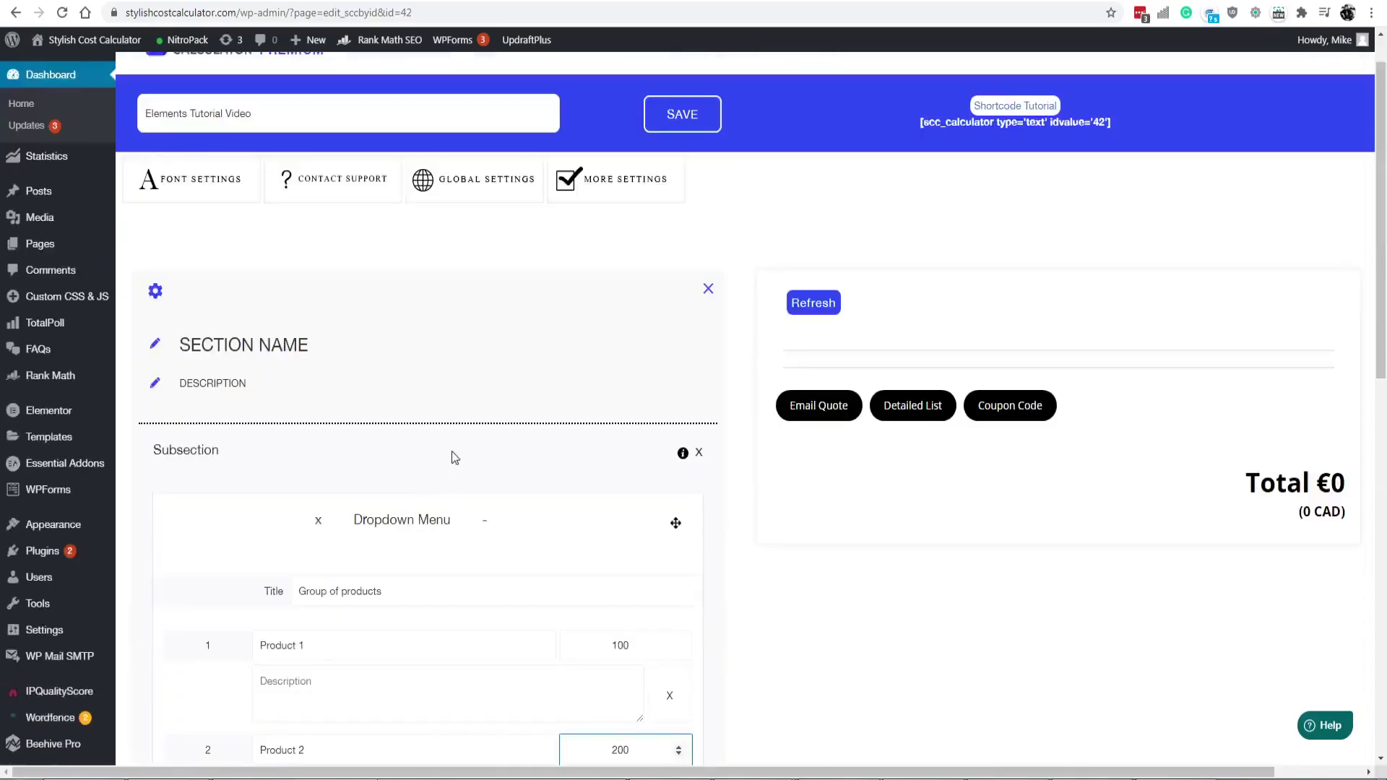
pyautogui.click(813, 302)
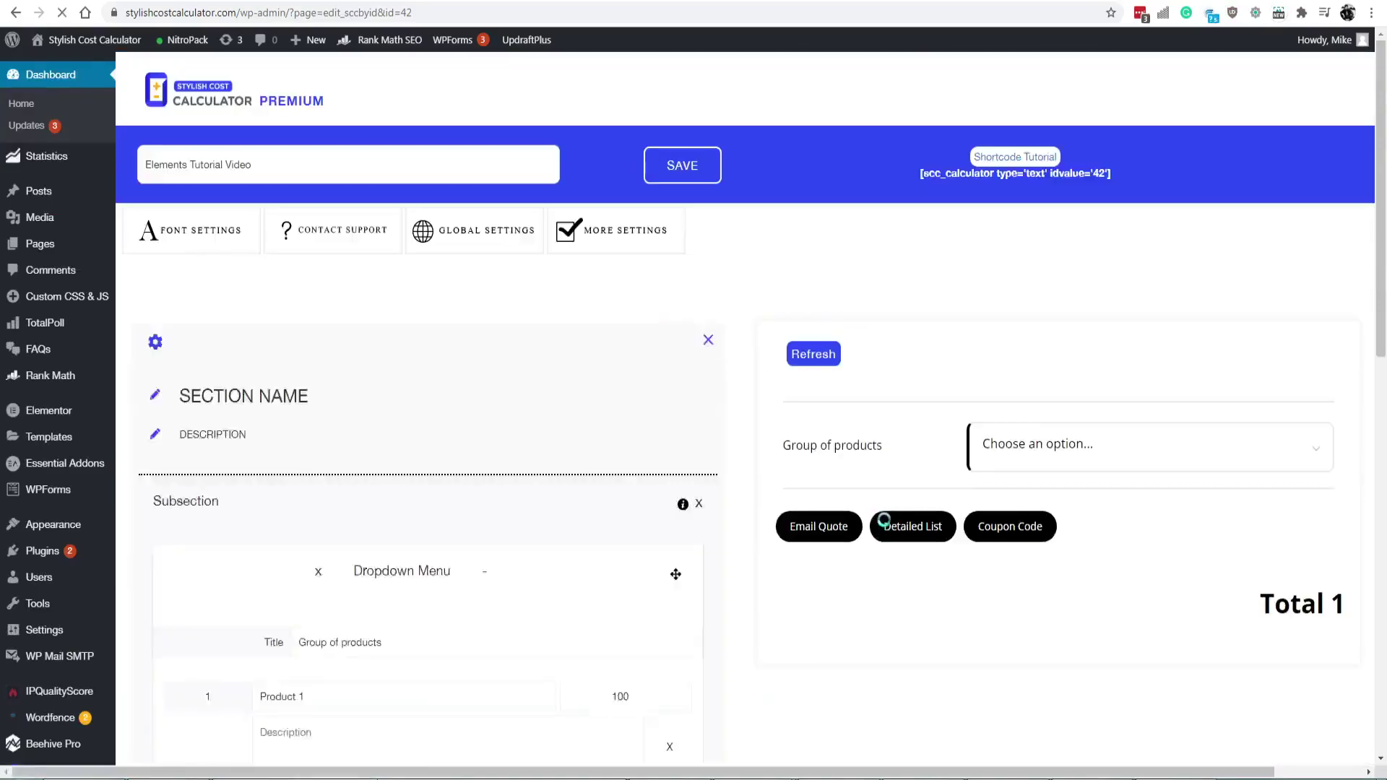
pyautogui.click(1051, 455)
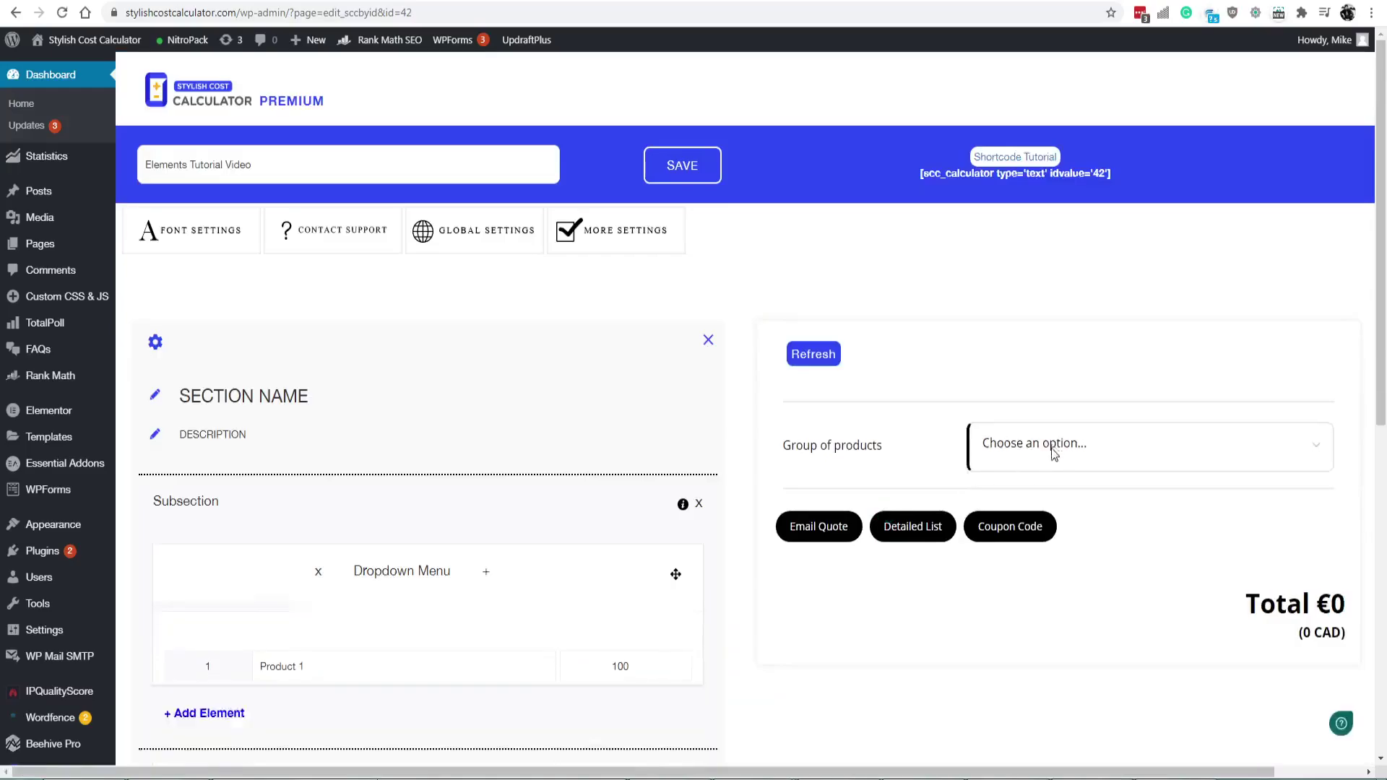
pyautogui.click(1047, 454)
pyautogui.moveTo(885, 458); pyautogui.dragTo(792, 454)
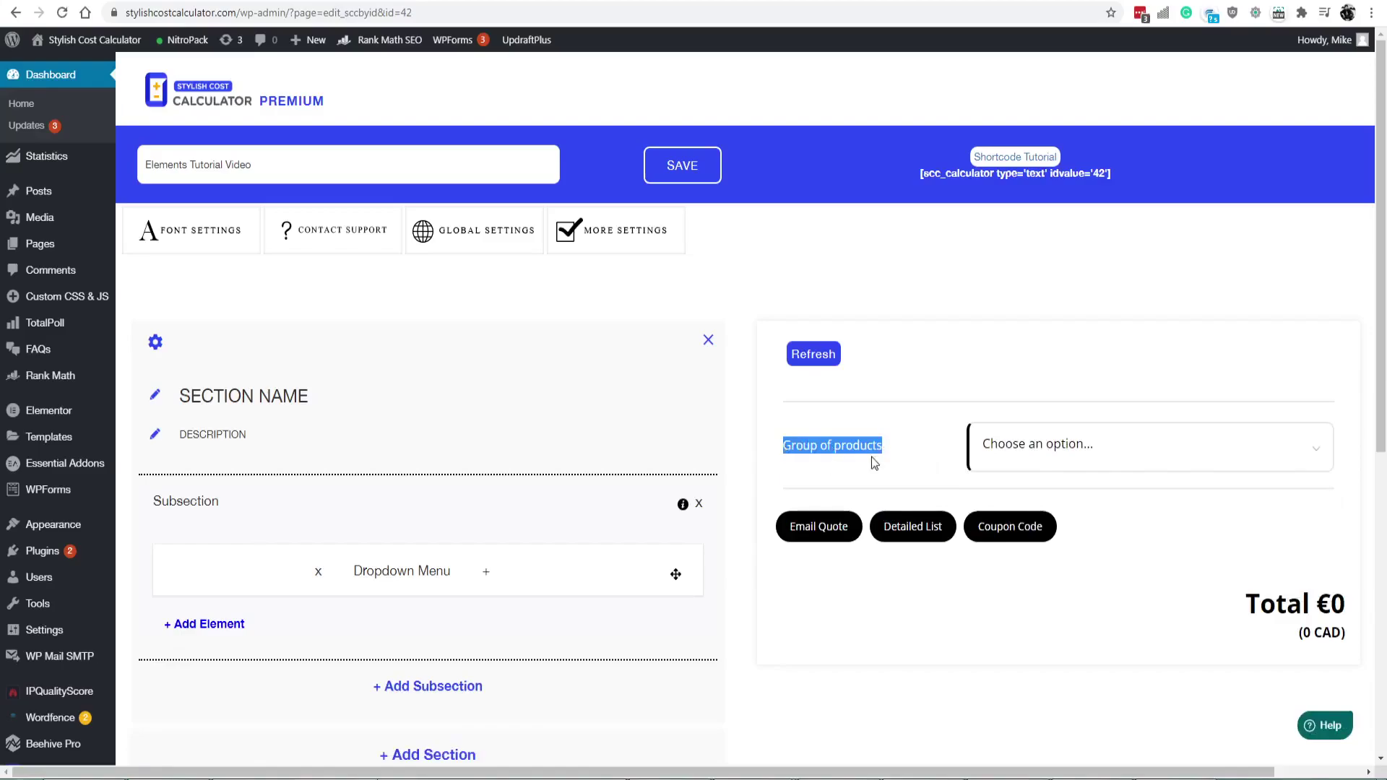
# Test the preview dropdown by choosing Product 1 and Product 2 in turn, checking the total for each
pyautogui.click(1080, 457)
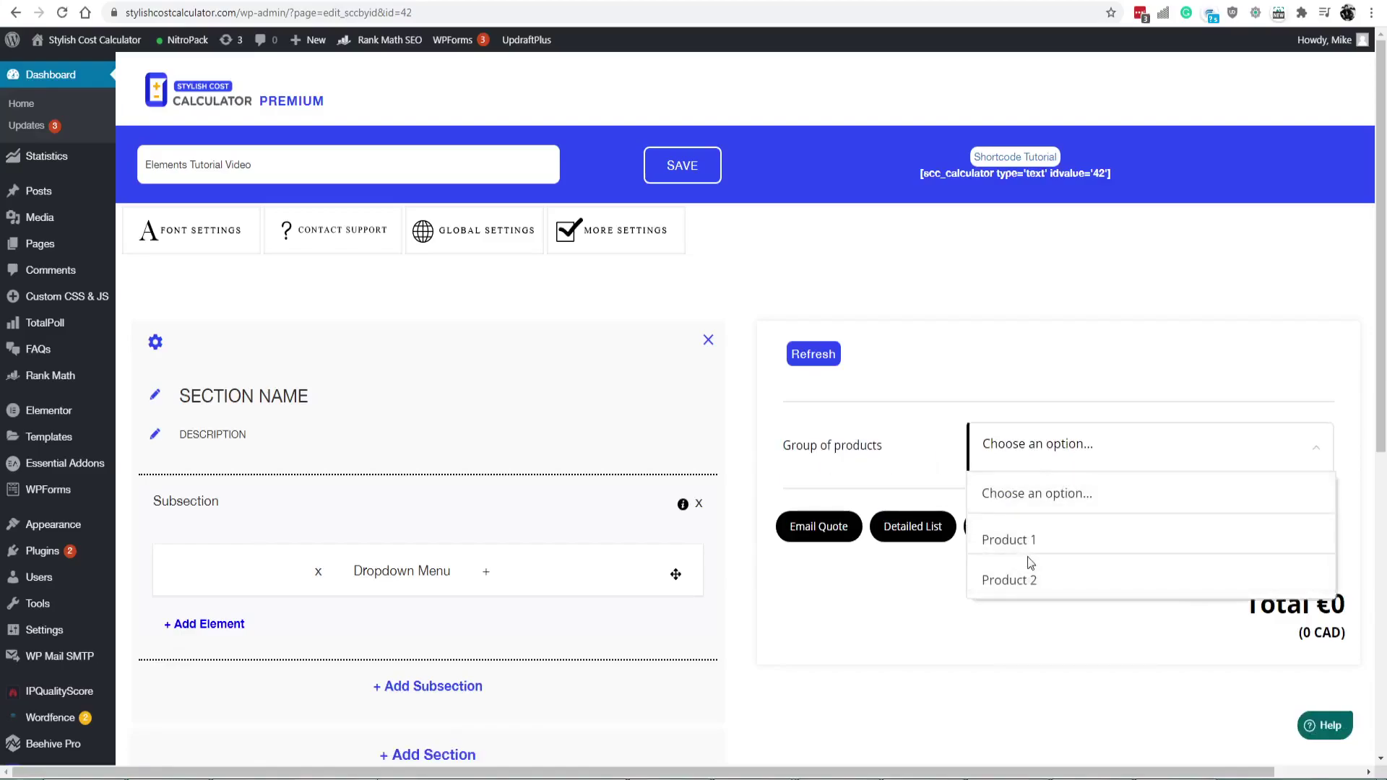
pyautogui.click(1026, 541)
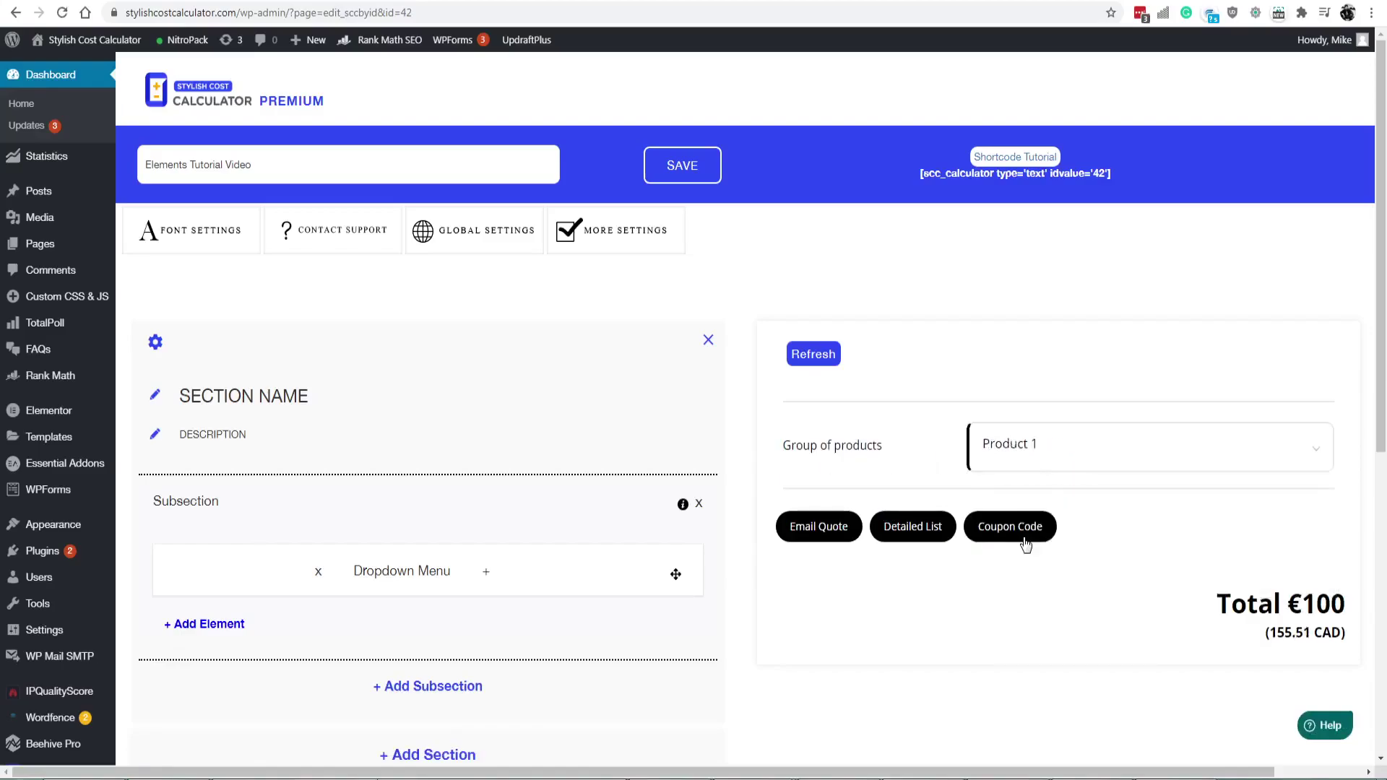
pyautogui.click(994, 458)
pyautogui.click(1040, 579)
pyautogui.moveTo(1288, 604); pyautogui.dragTo(1313, 604)
pyautogui.click(1313, 604)
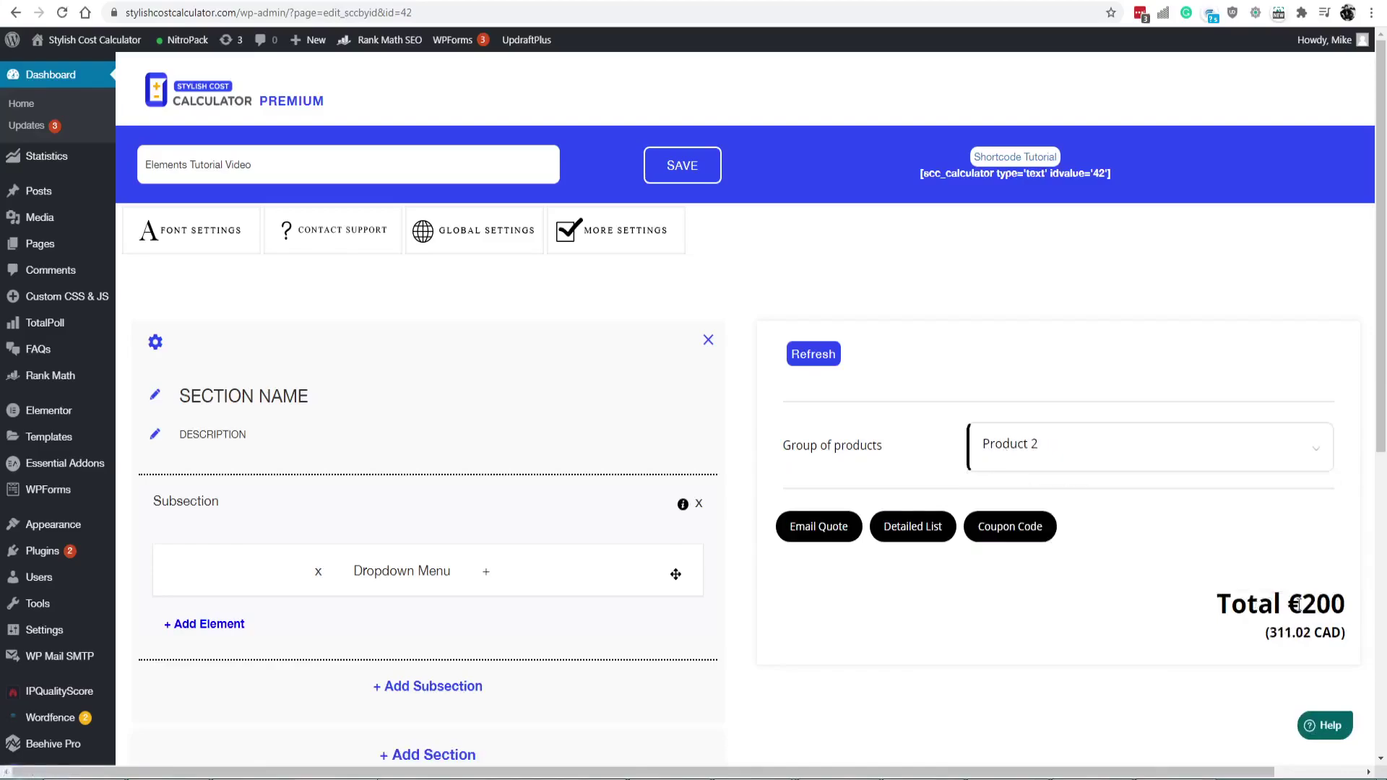
# Extend the dropdown's option names to "Product 1 | $100" and "Product 2 | $100"
pyautogui.scroll(-2, 1032, 584)
pyautogui.click(485, 417)
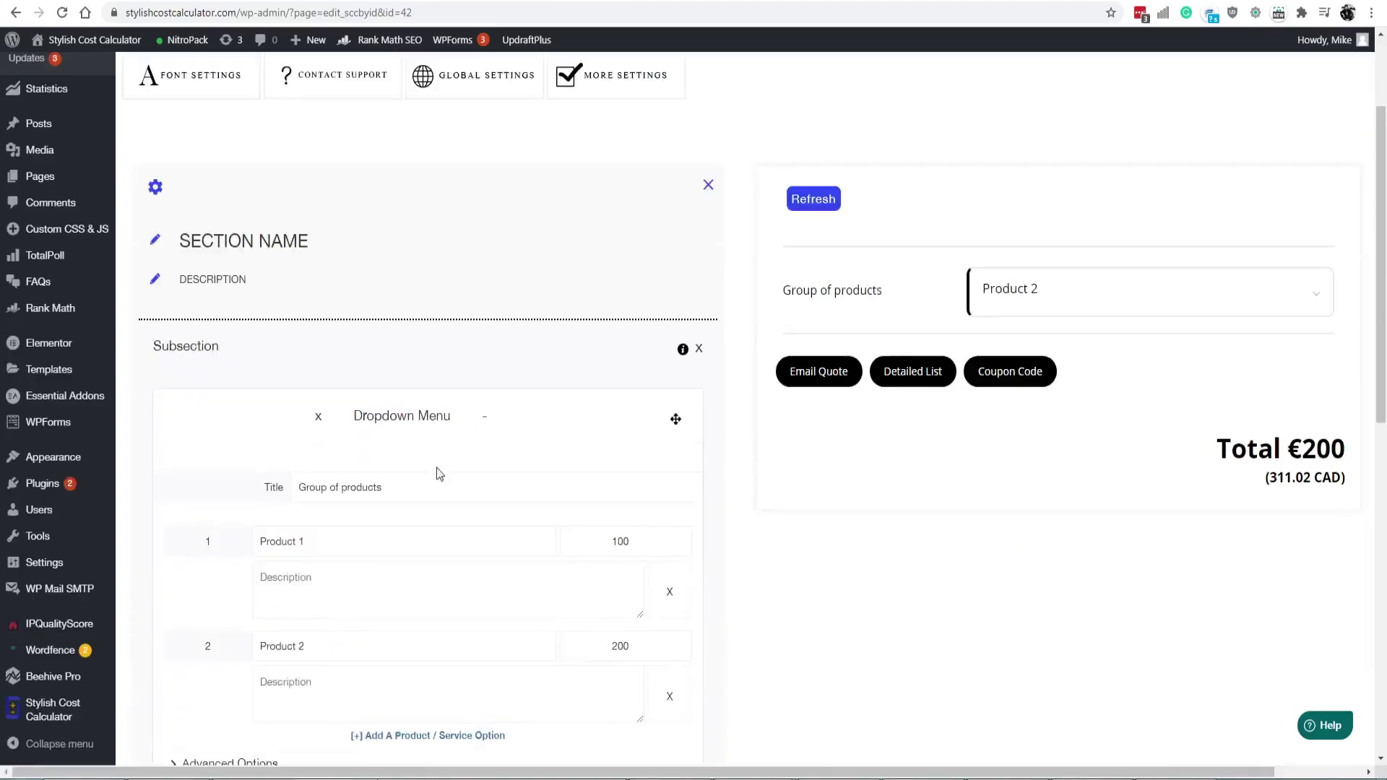
pyautogui.click(403, 549)
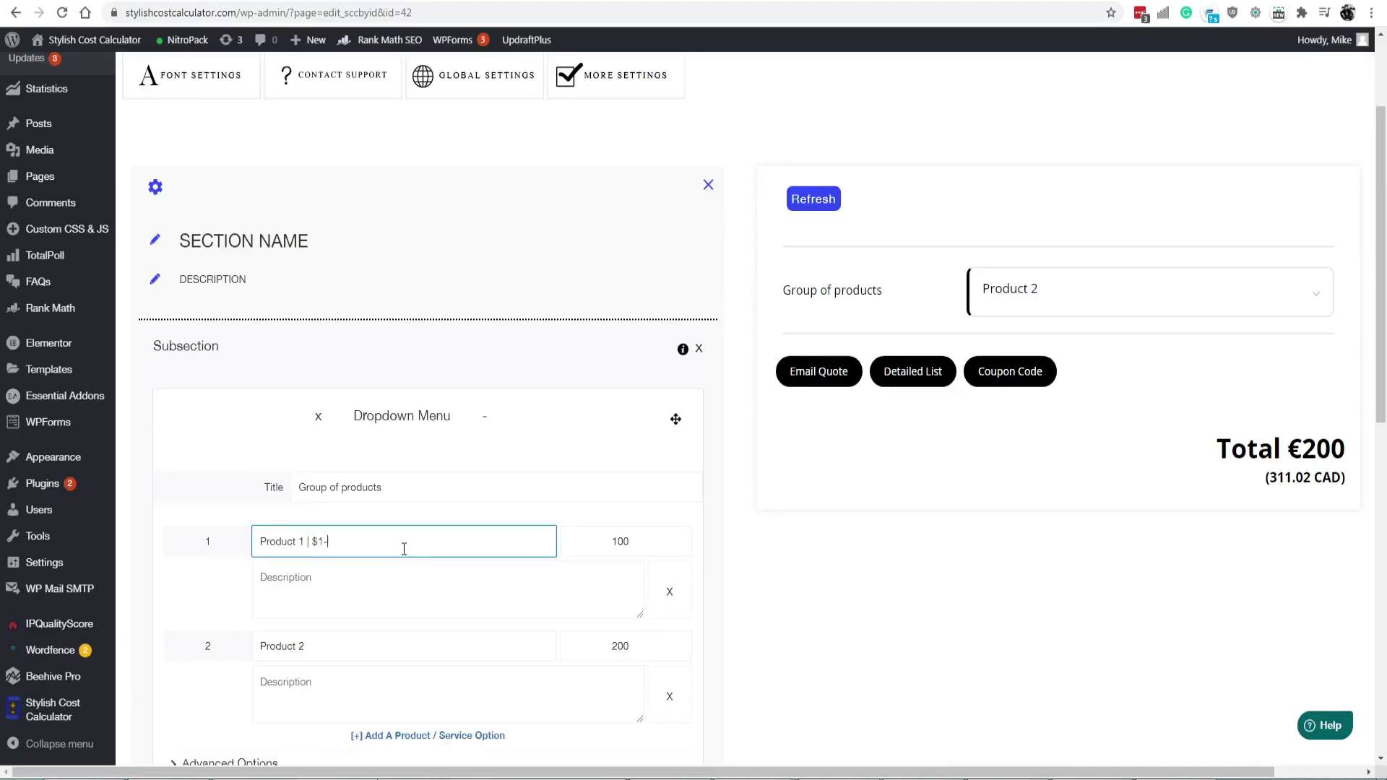
pyautogui.moveTo(306, 540); pyautogui.dragTo(359, 541)
pyautogui.click(365, 546)
pyautogui.hotkey('ctrl', 'c')
pyautogui.click(338, 647)
pyautogui.hotkey('ctrl', 'v')
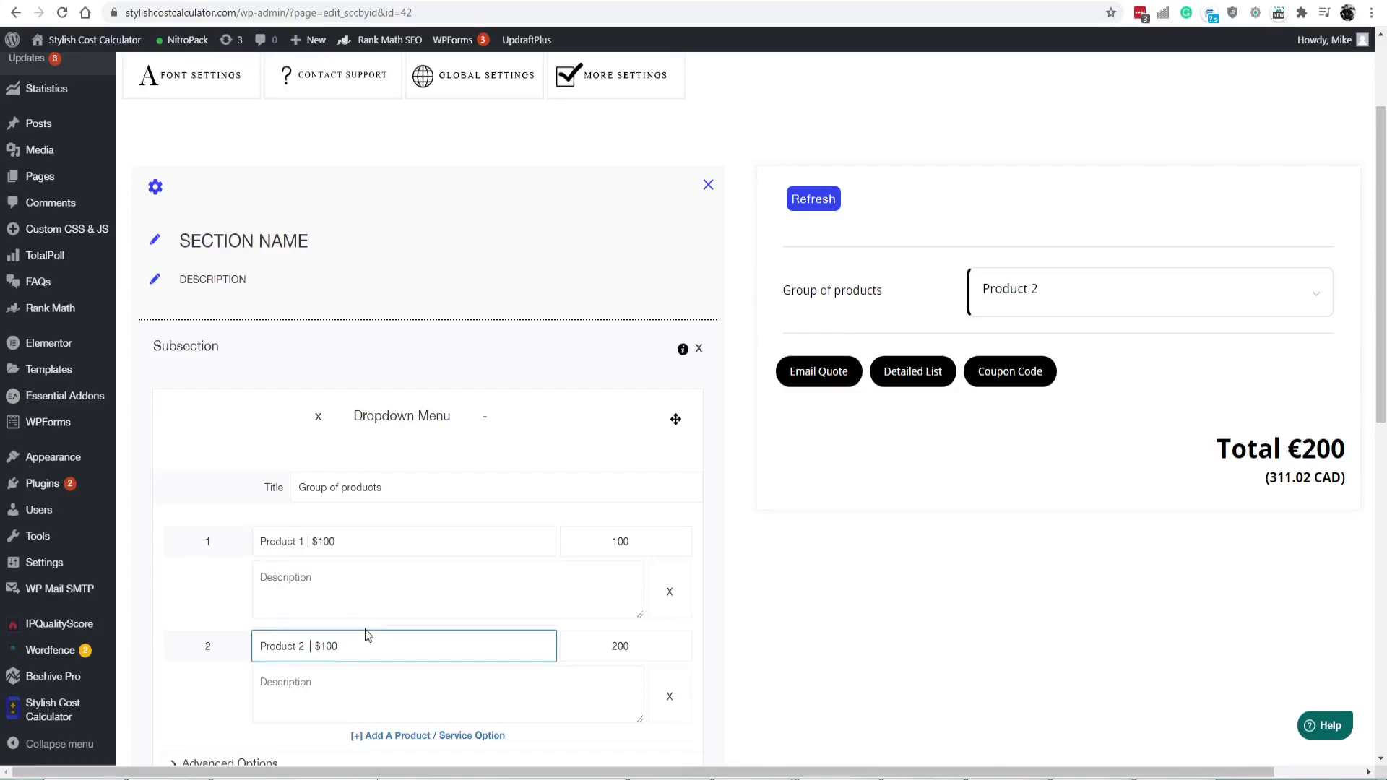
# Collapse the dropdown menu element and add a checkbox / toggle / button element below it
pyautogui.scroll(-2, 365, 628)
pyautogui.click(496, 276)
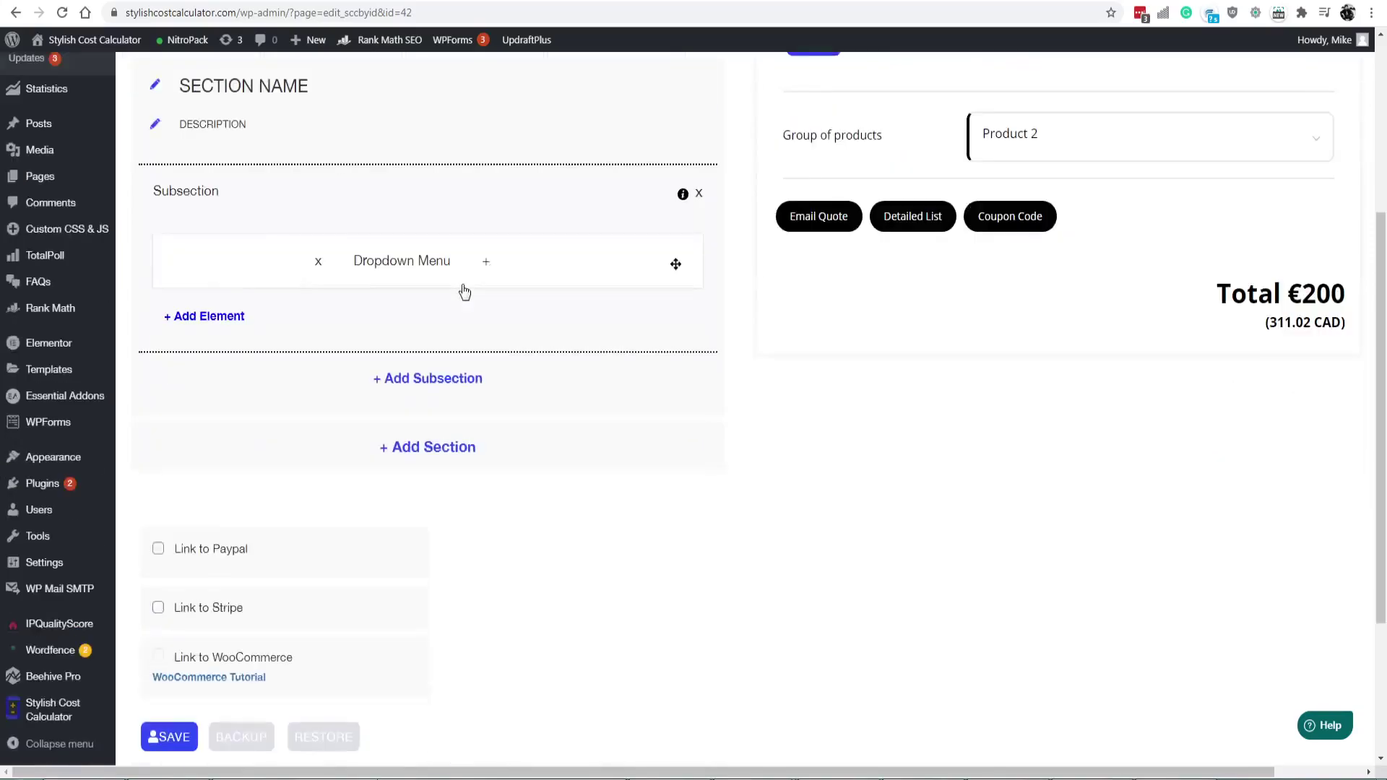
pyautogui.click(221, 315)
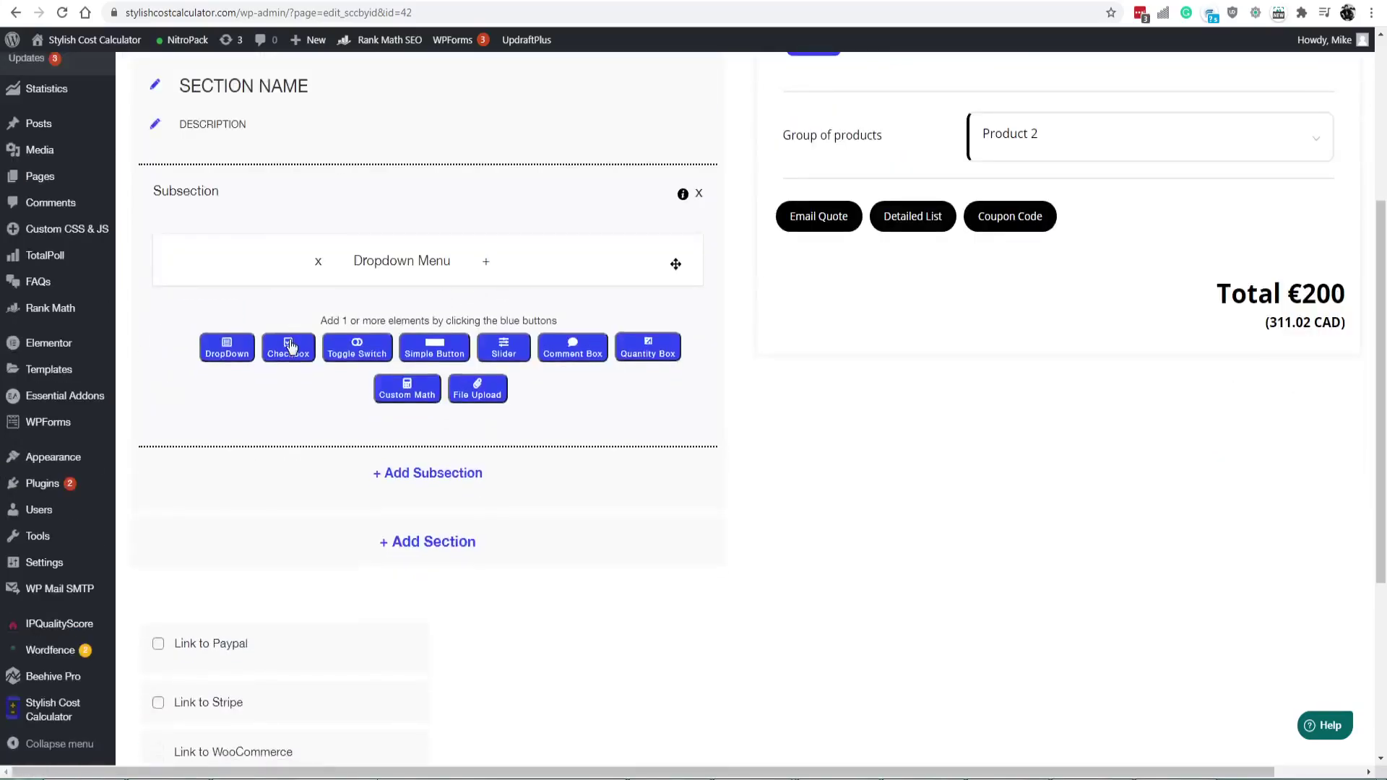
pyautogui.click(370, 354)
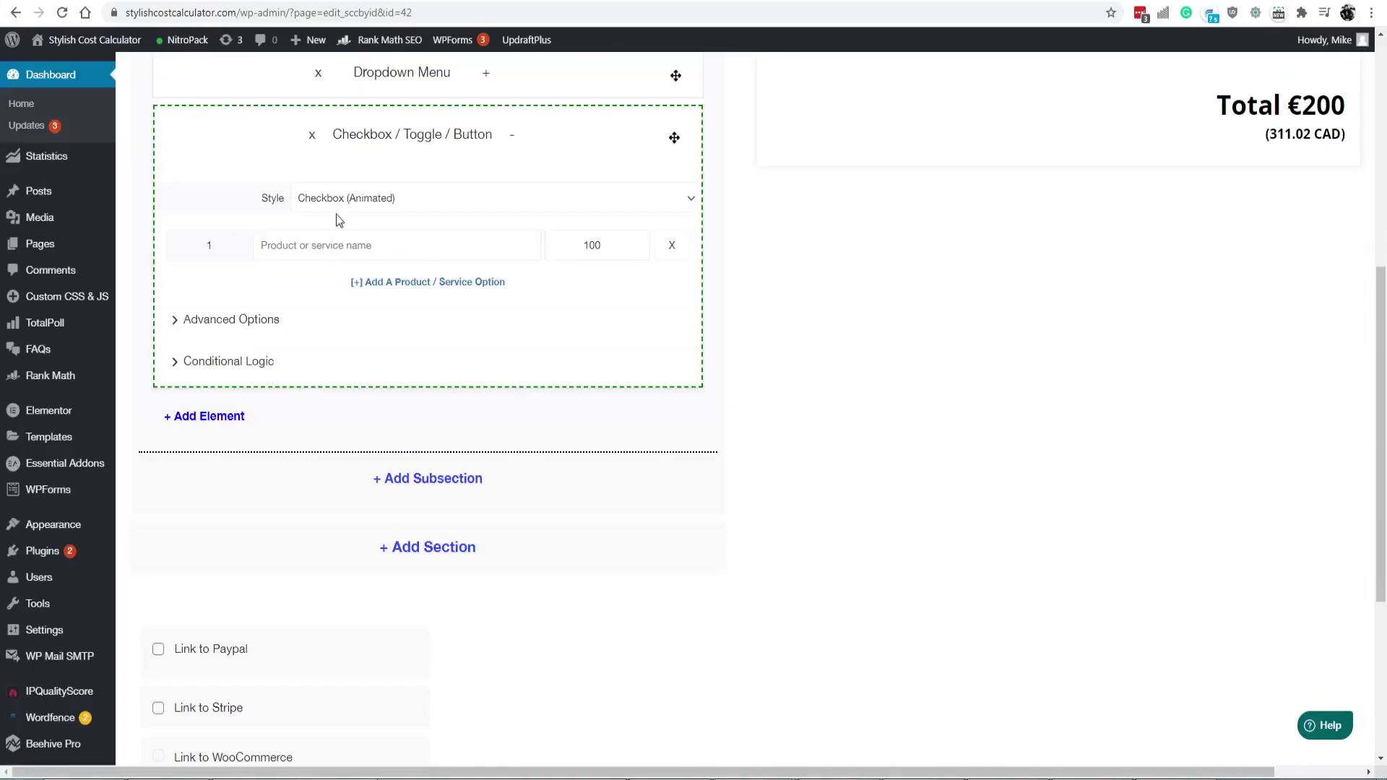
# Name the checkbox element's first option "Product 1" and add a second option named "Product 2"
pyautogui.click(303, 253)
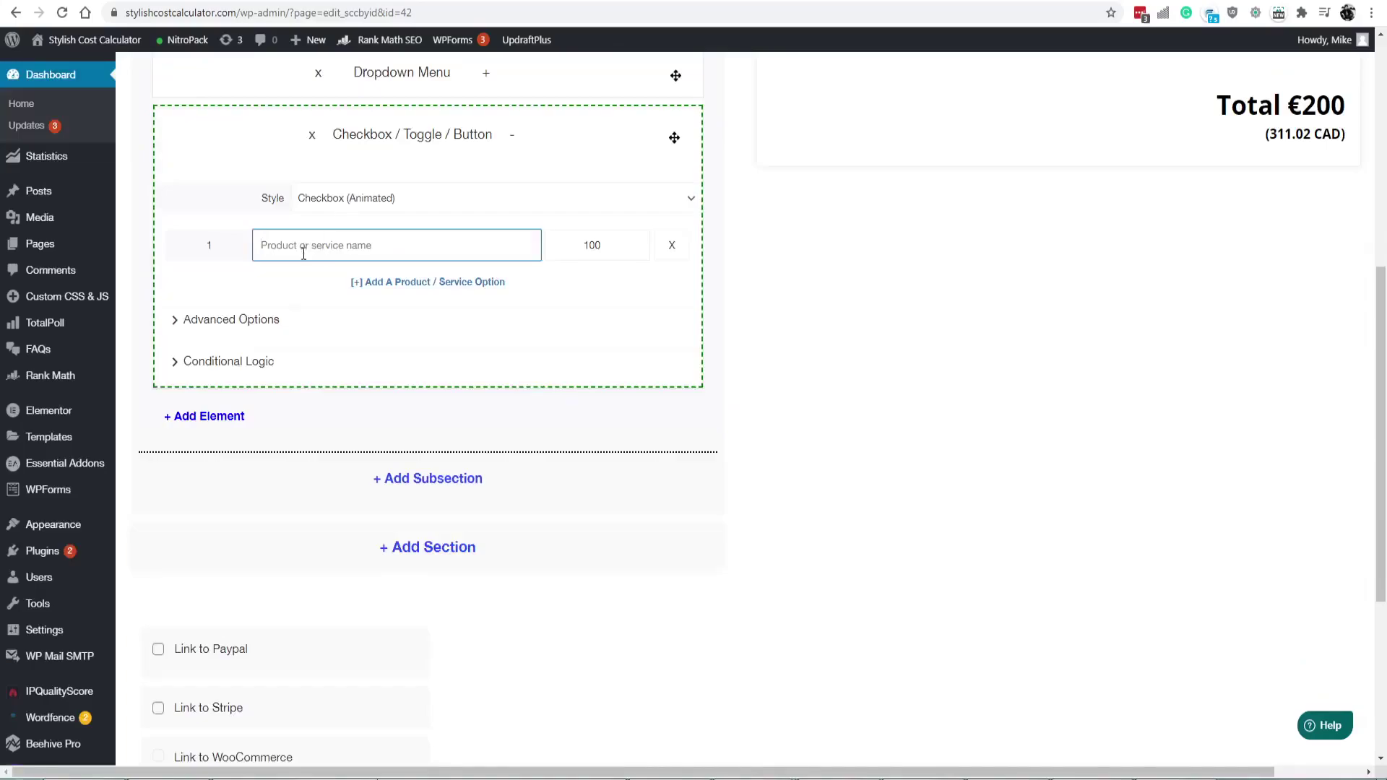
pyautogui.write('{r')
pyautogui.click(452, 282)
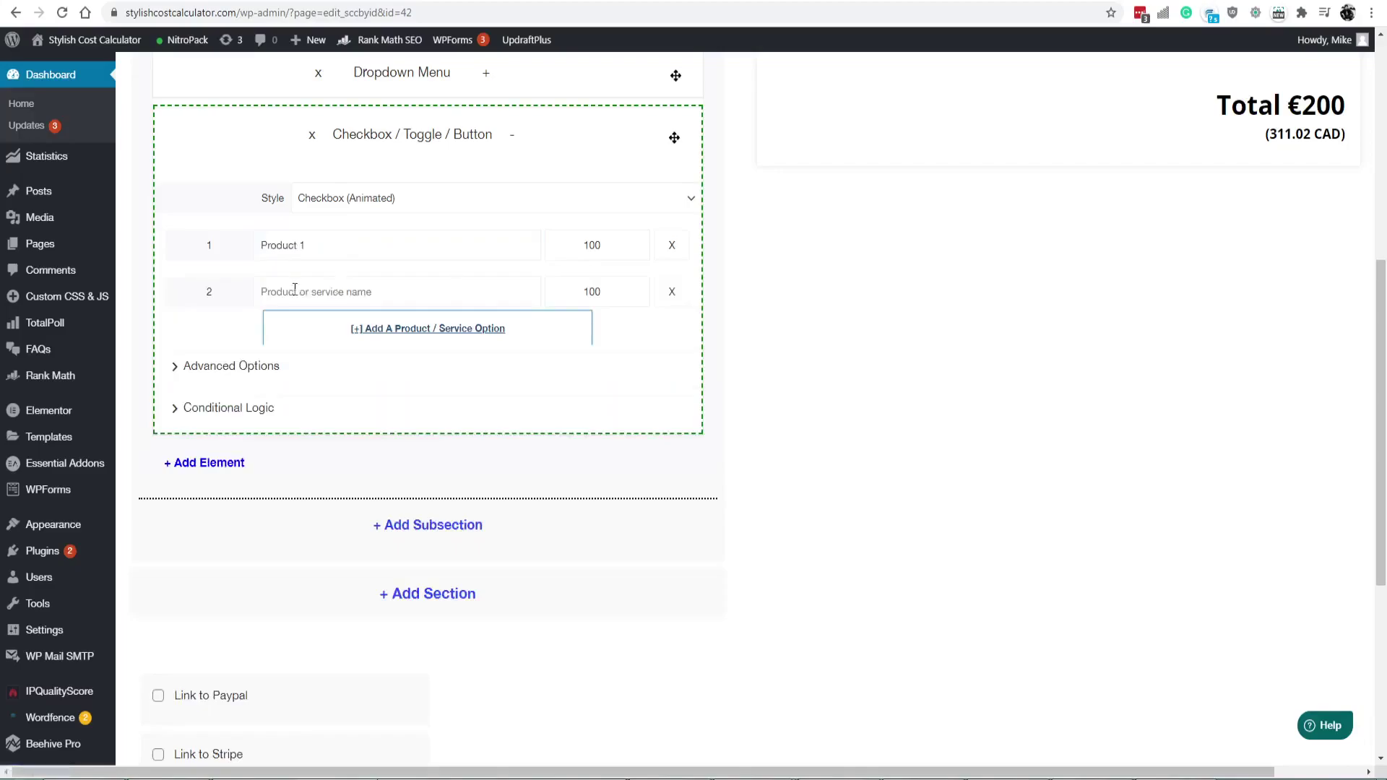
pyautogui.click(299, 290)
pyautogui.write('{p')
pyautogui.press('BackSpace')
pyautogui.press('BackSpace')
pyautogui.press('BackSpace')
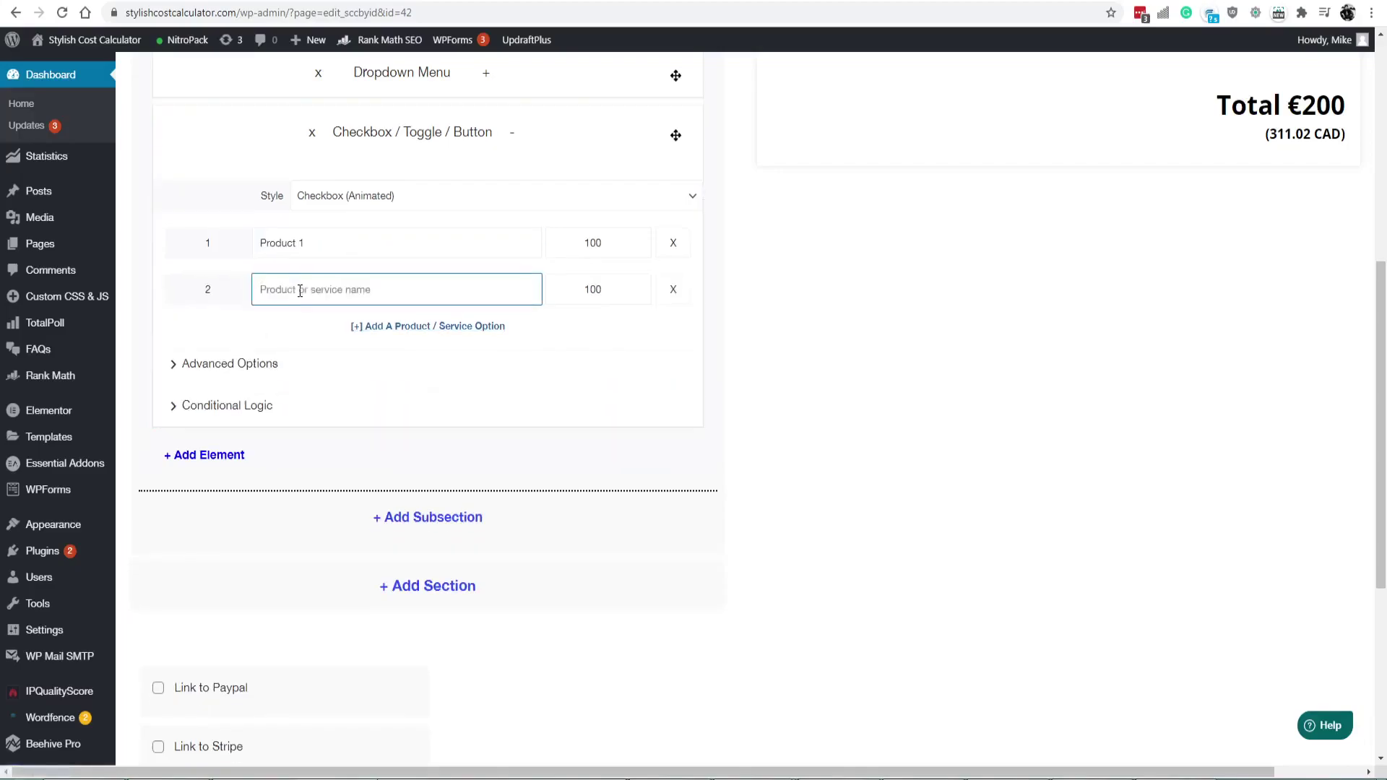
pyautogui.write('Product 2')
# Refresh the calculator preview and check the option names in the "Group of products" dropdown
pyautogui.scroll(5, 638, 396)
pyautogui.click(827, 168)
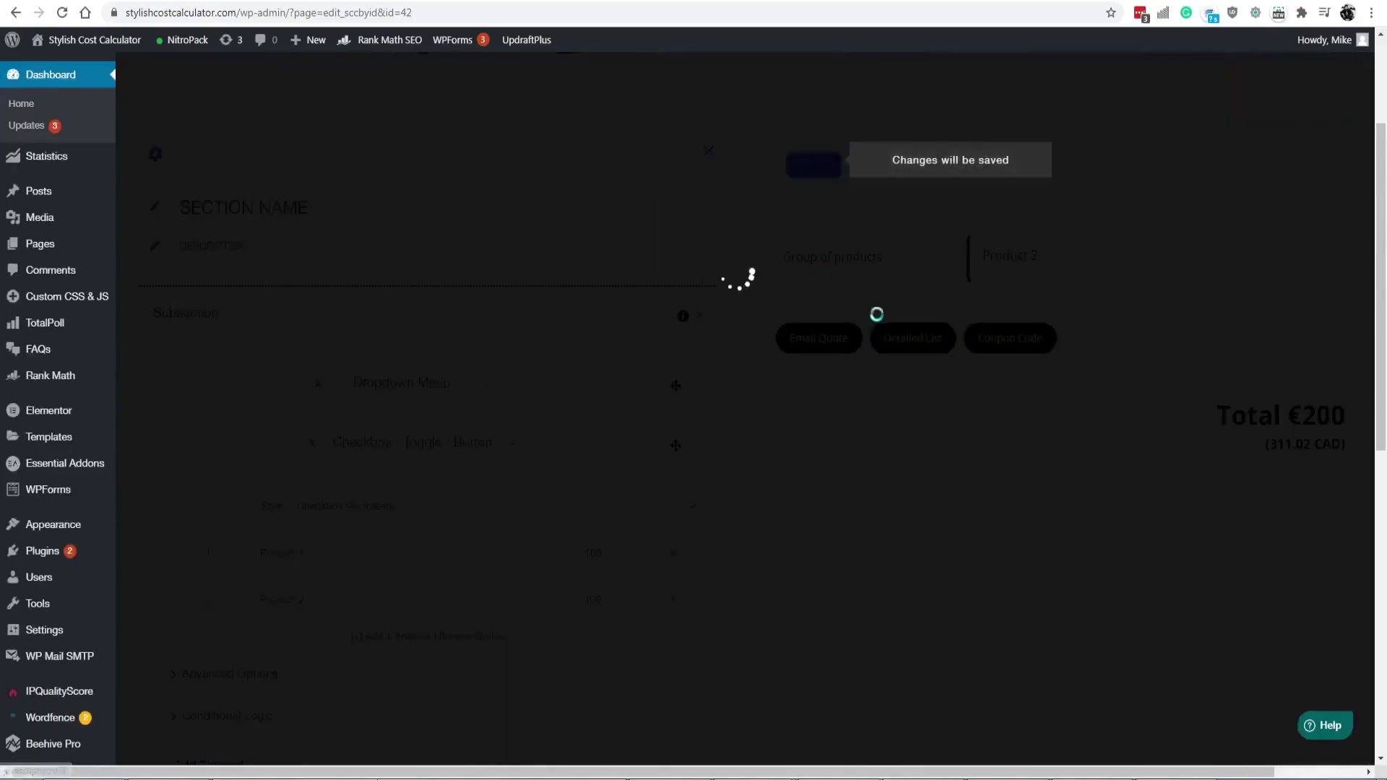
pyautogui.rightClick(874, 376)
pyautogui.click(812, 406)
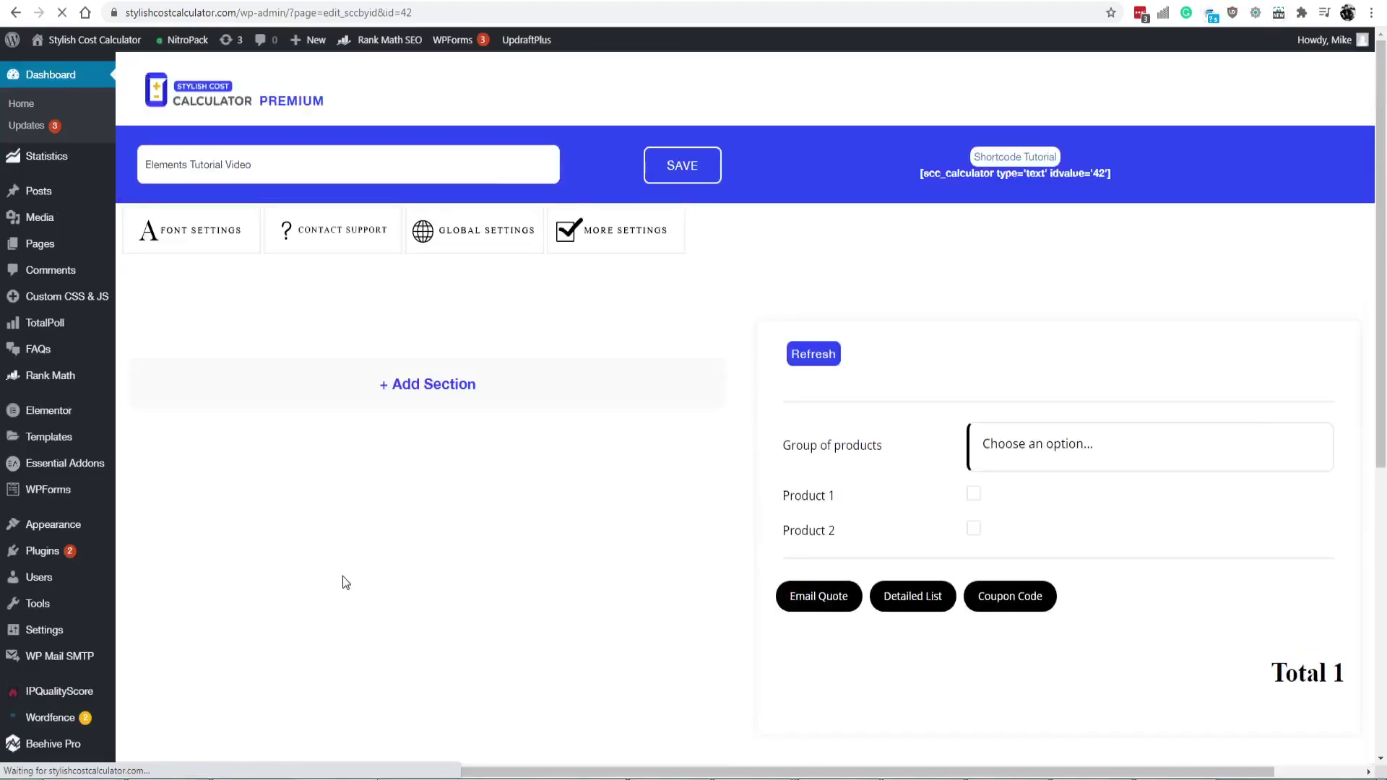
pyautogui.click(1080, 288)
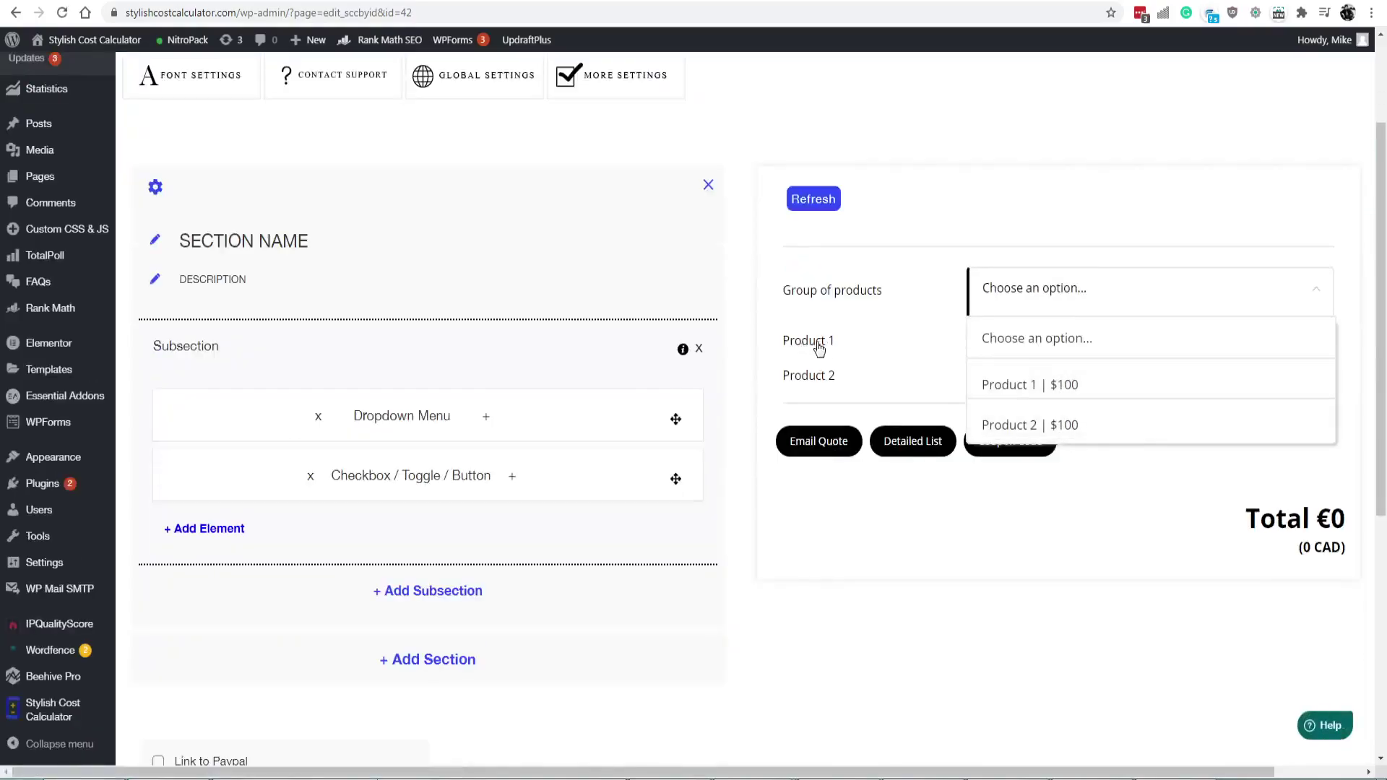
pyautogui.click(883, 551)
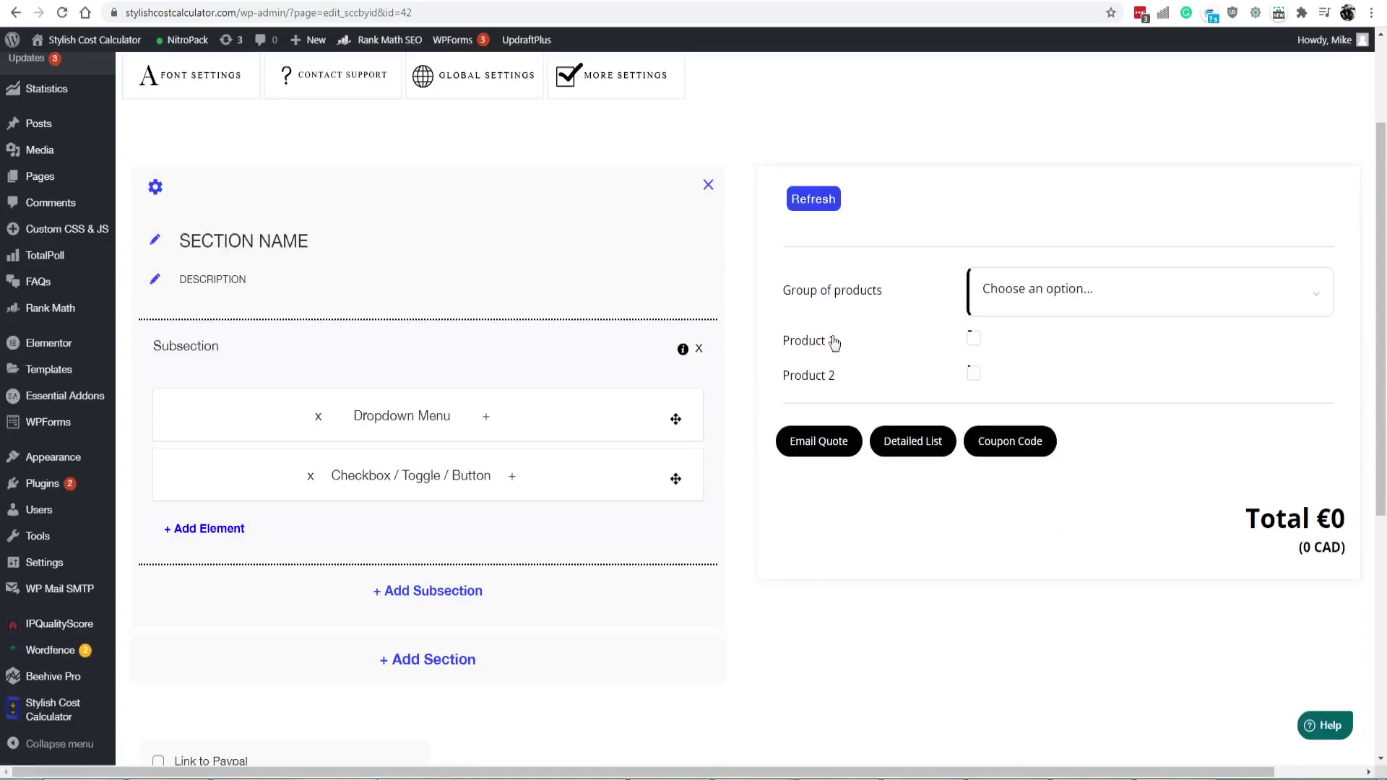
# Test the preview's Product 1 and Product 2 checkboxes by switching them on and off, leaving both checked
pyautogui.click(974, 338)
pyautogui.click(974, 374)
pyautogui.click(974, 340)
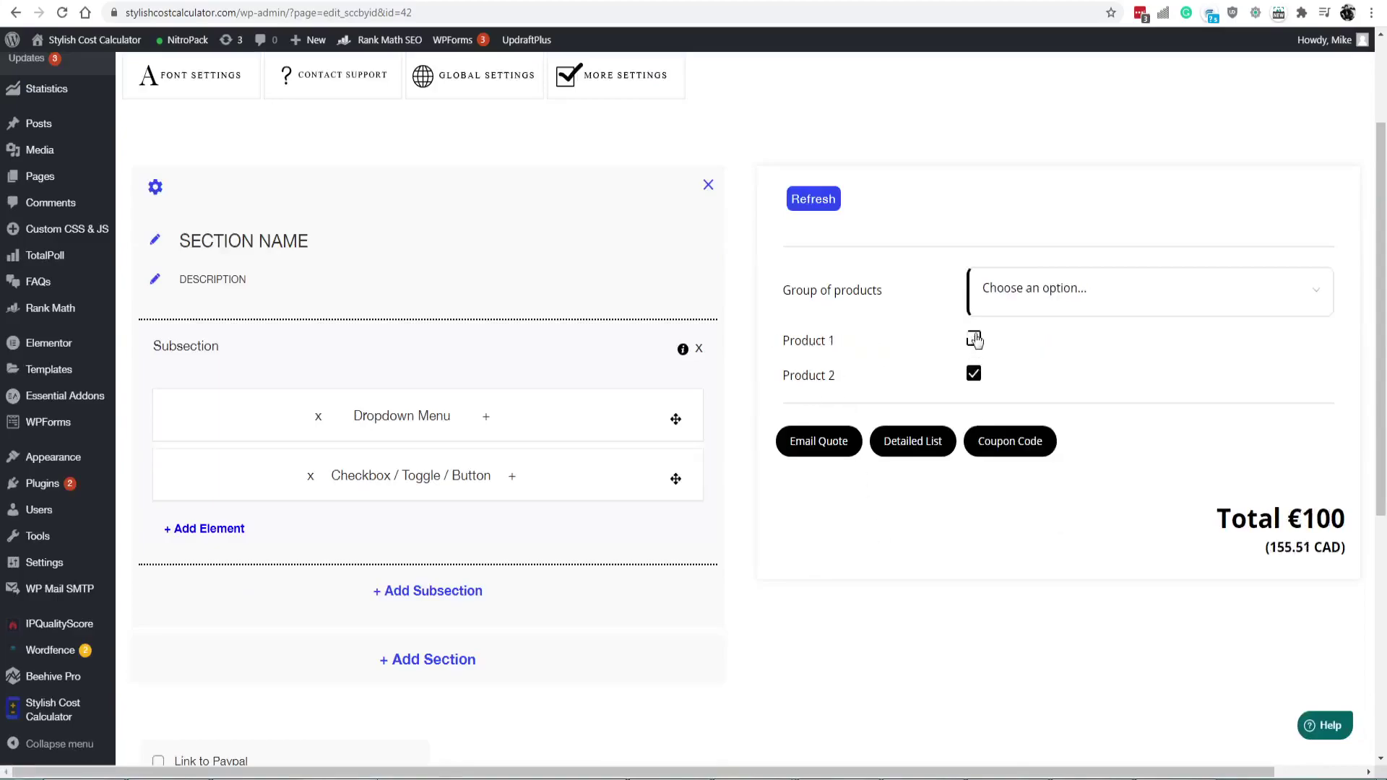
pyautogui.click(973, 373)
pyautogui.click(973, 374)
pyautogui.click(973, 339)
# Turn on "Show price hint" in the checkbox element's advanced options
pyautogui.click(510, 483)
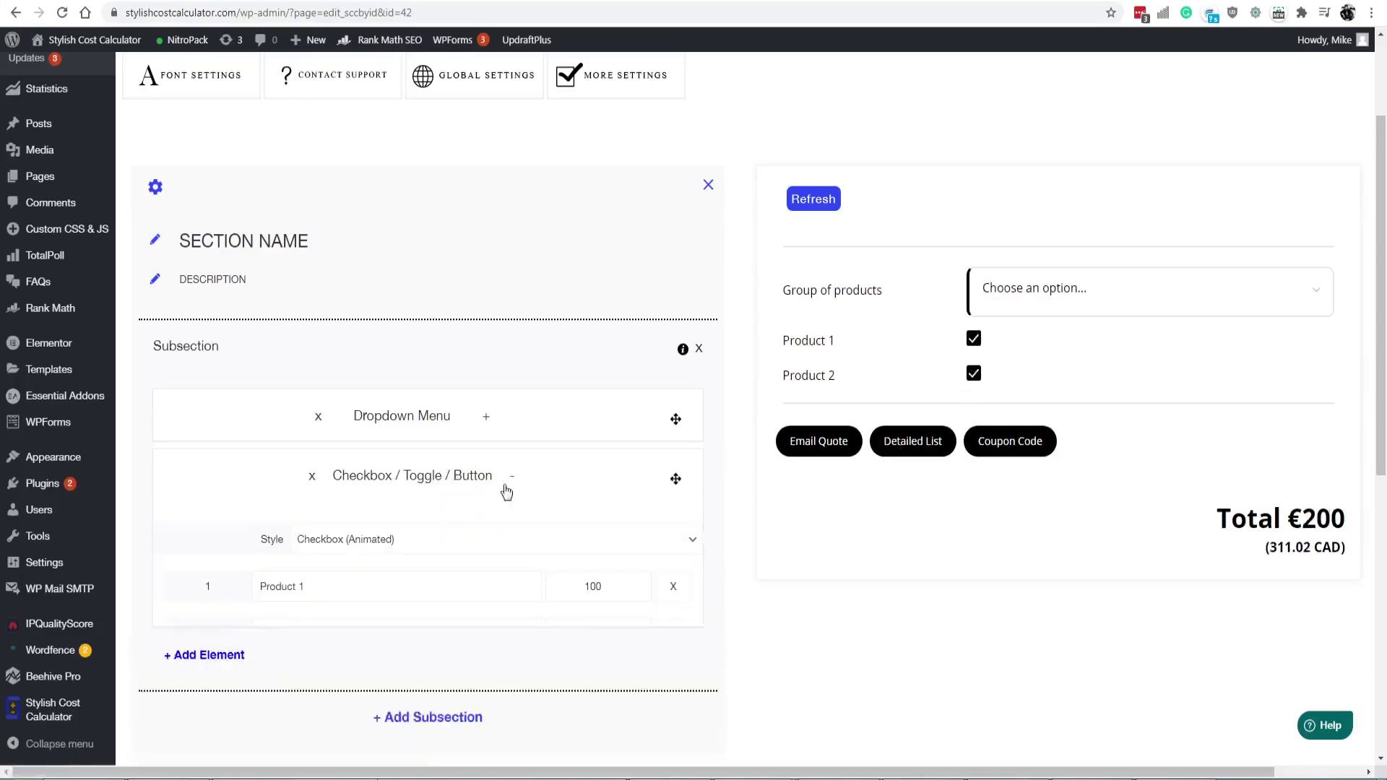
pyautogui.scroll(-2, 325, 516)
pyautogui.click(243, 555)
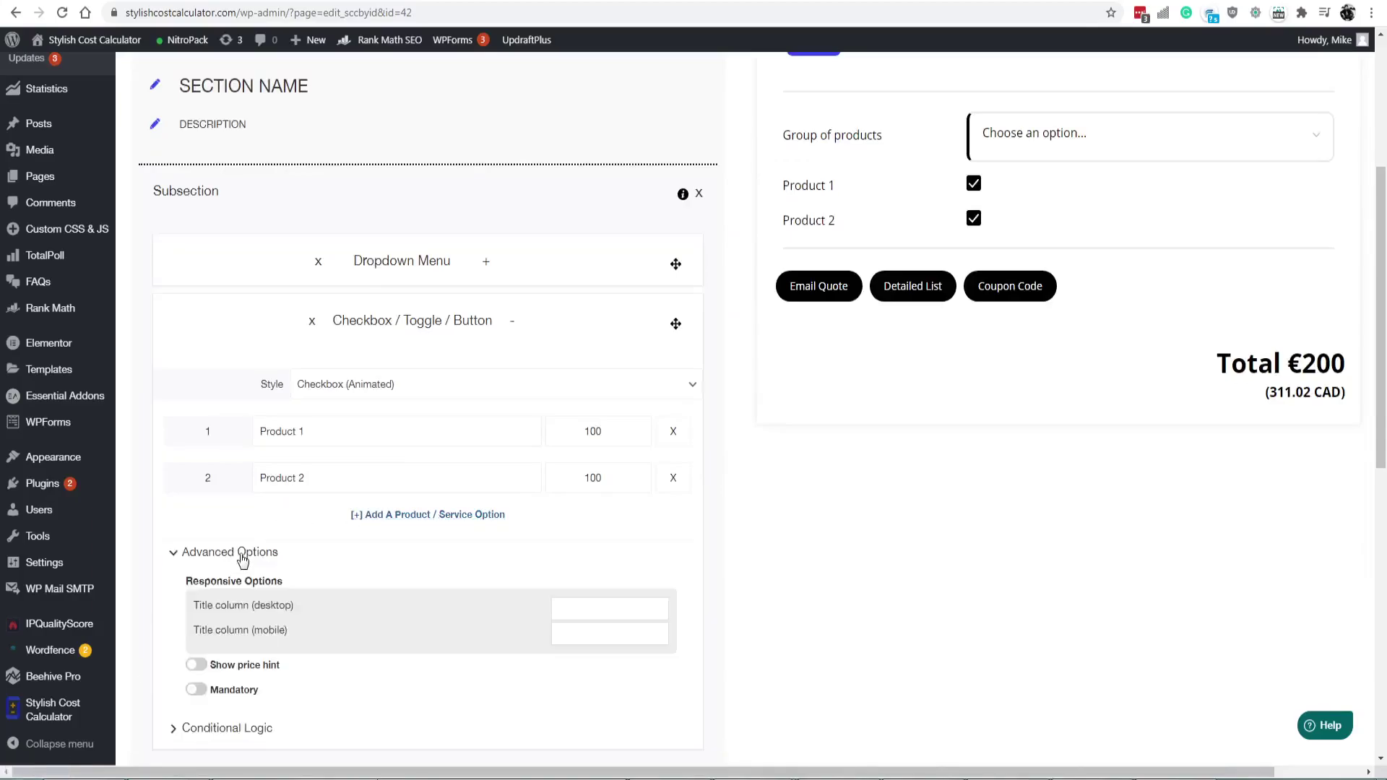
pyautogui.click(201, 670)
# Uncheck and recheck Product 1 in the preview to test its price hint
pyautogui.scroll(2, 332, 489)
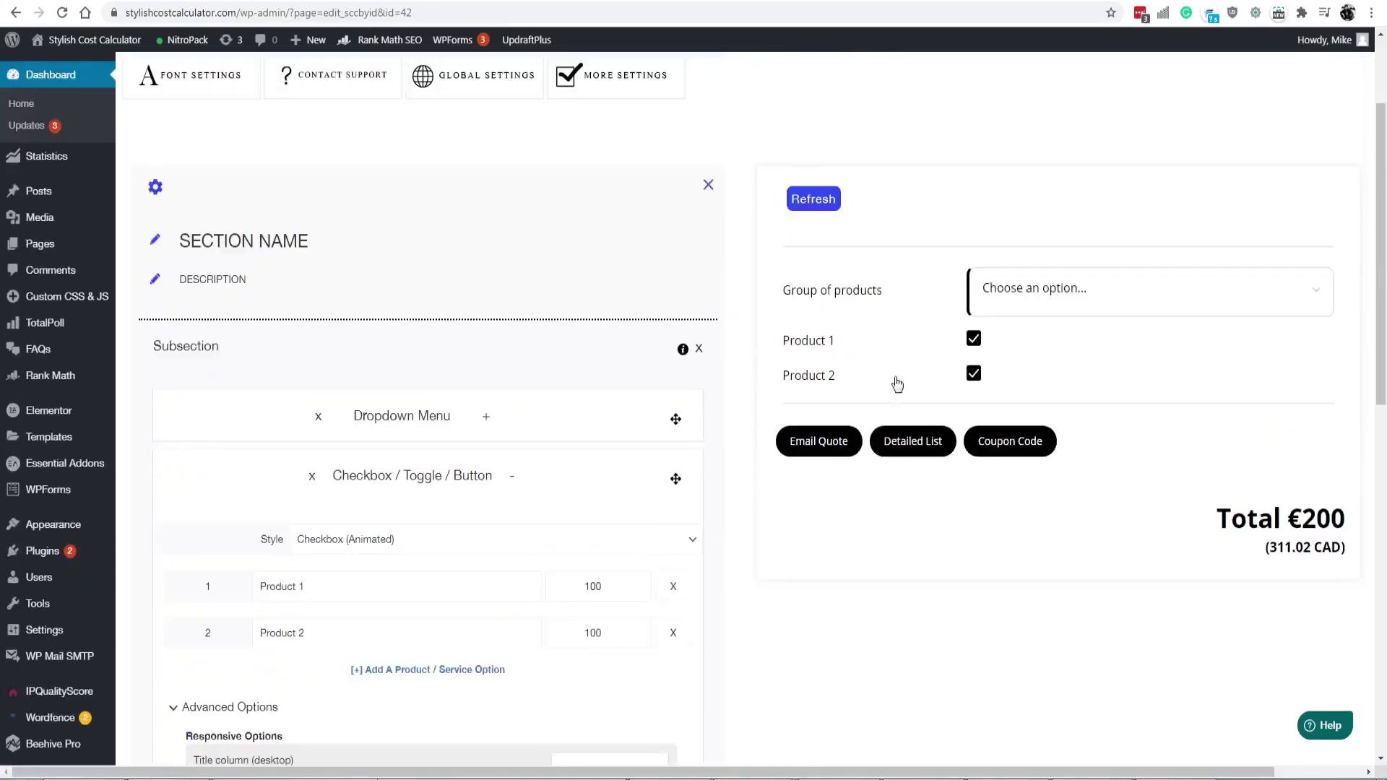
pyautogui.click(973, 338)
pyautogui.click(973, 339)
# Collapse the checkbox element and add a Toggle Switch element to the subsection, keeping its style at Radio (Single Choice)
pyautogui.scroll(-2, 454, 528)
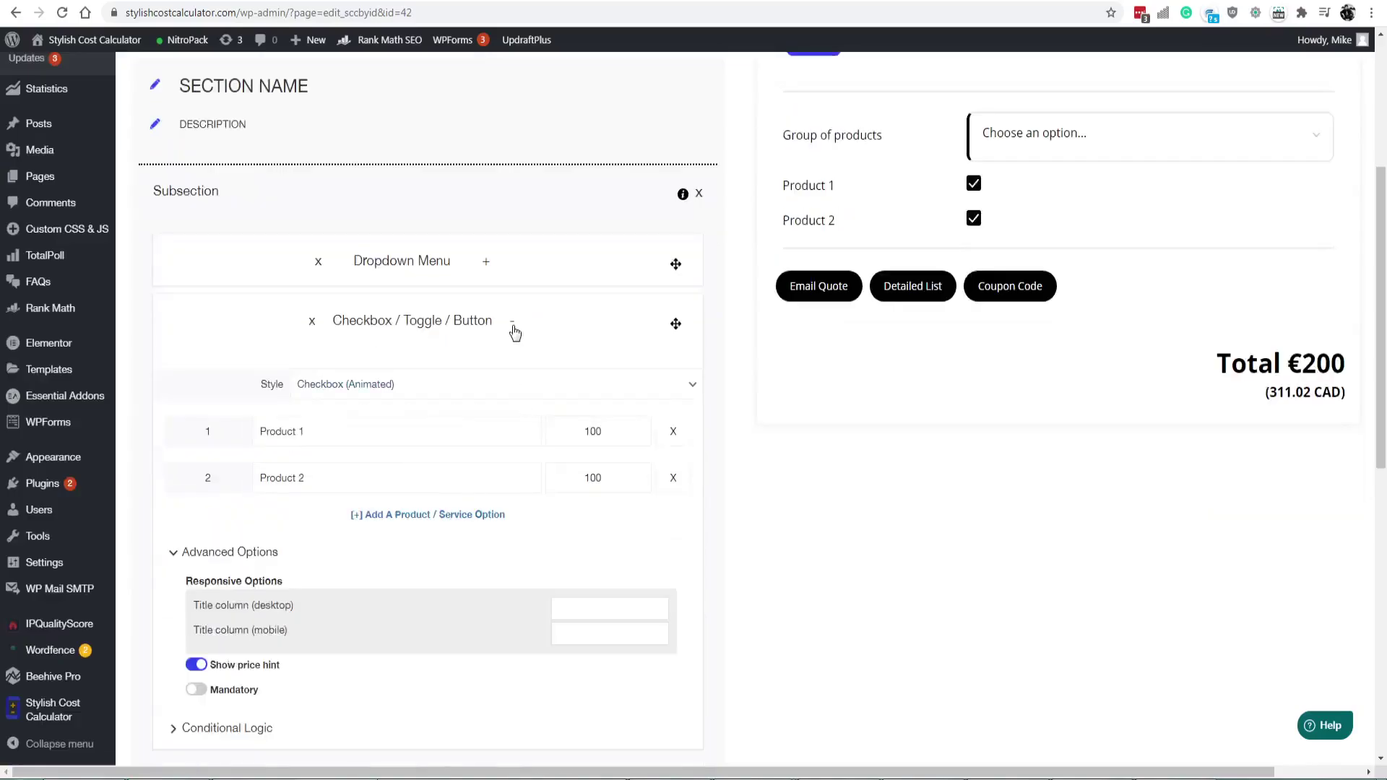
pyautogui.click(512, 323)
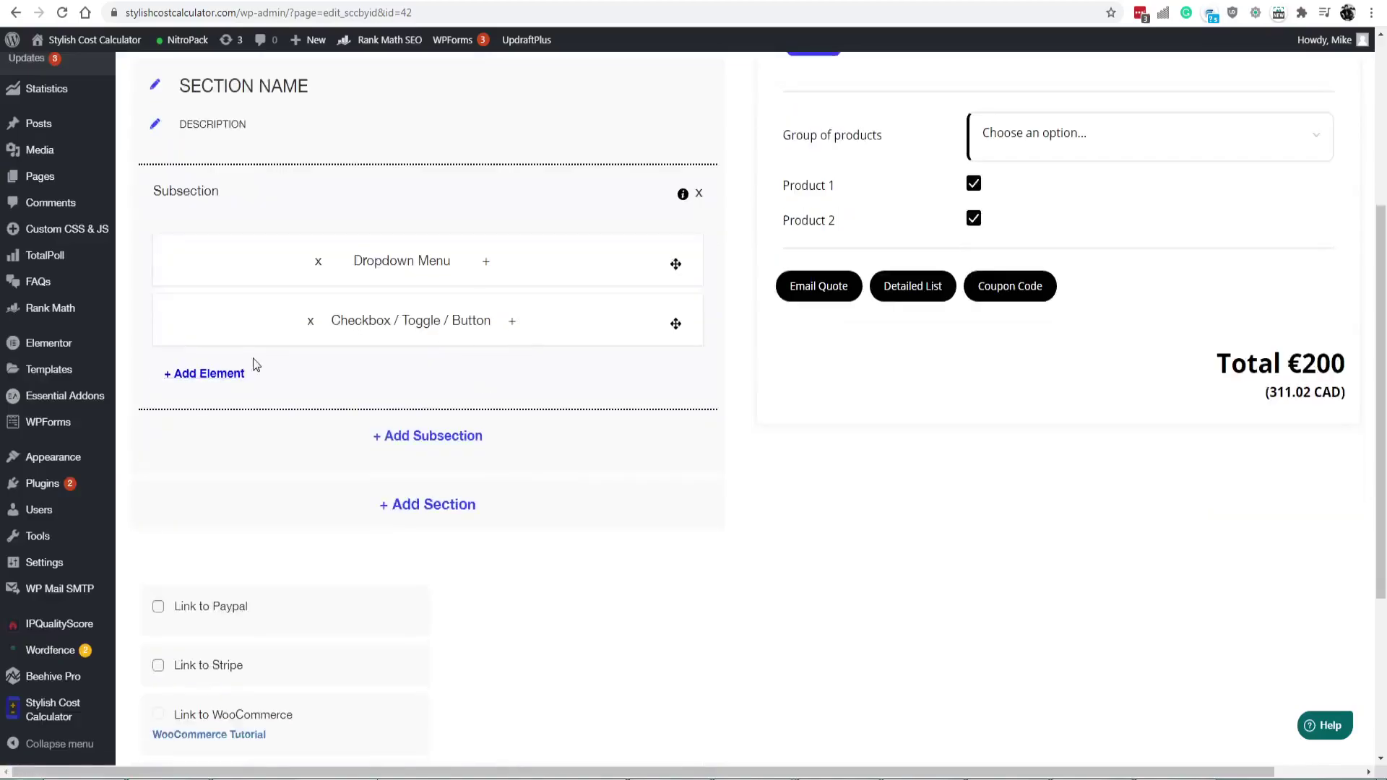
pyautogui.click(220, 374)
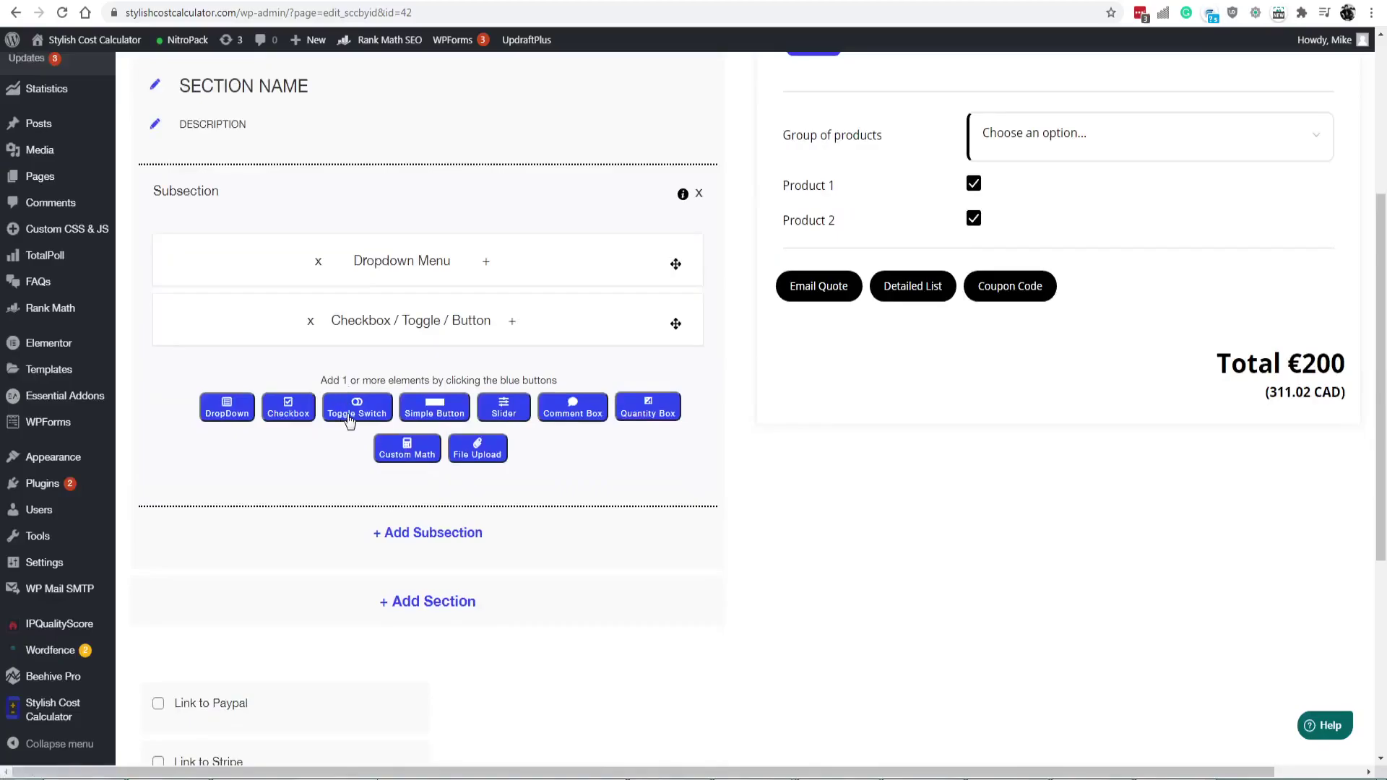
pyautogui.click(349, 410)
pyautogui.scroll(-4, 349, 419)
pyautogui.scroll(4, 348, 418)
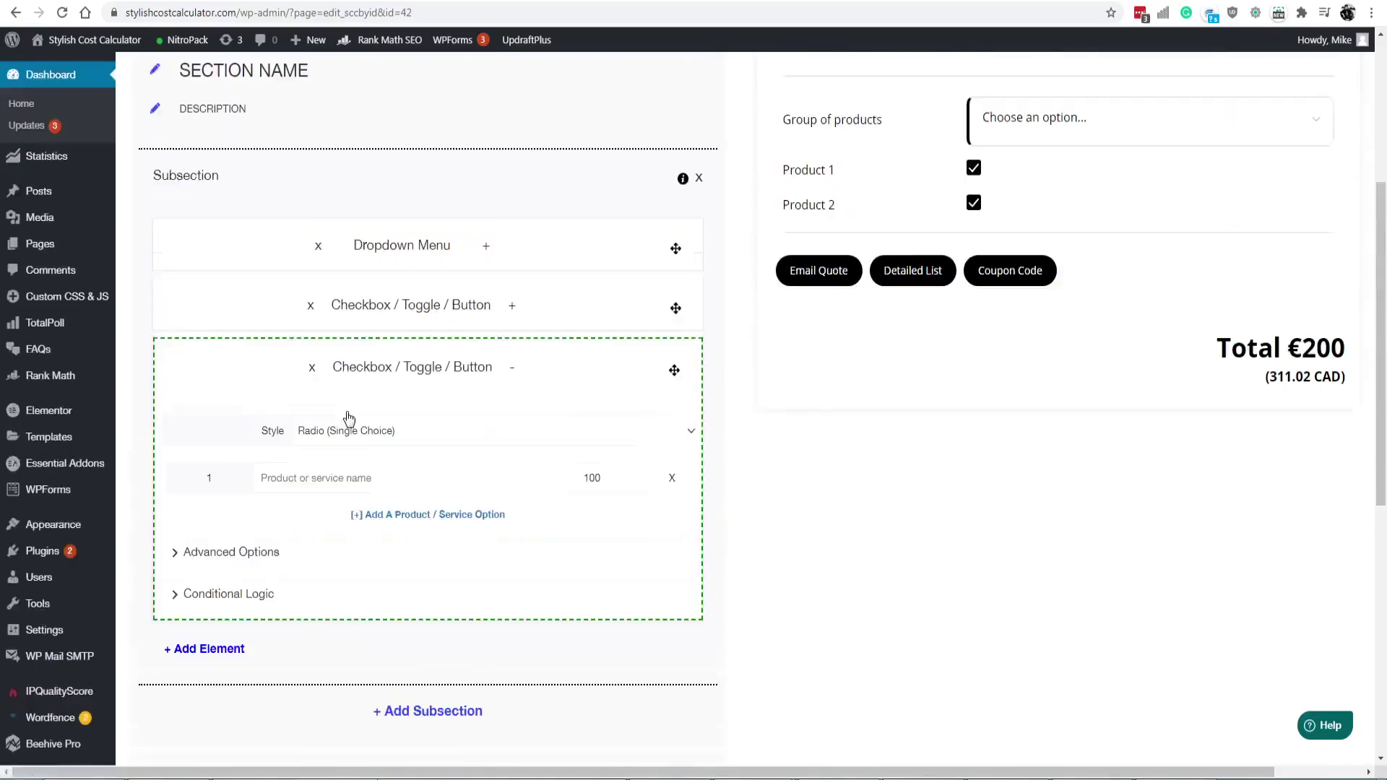
pyautogui.click(359, 432)
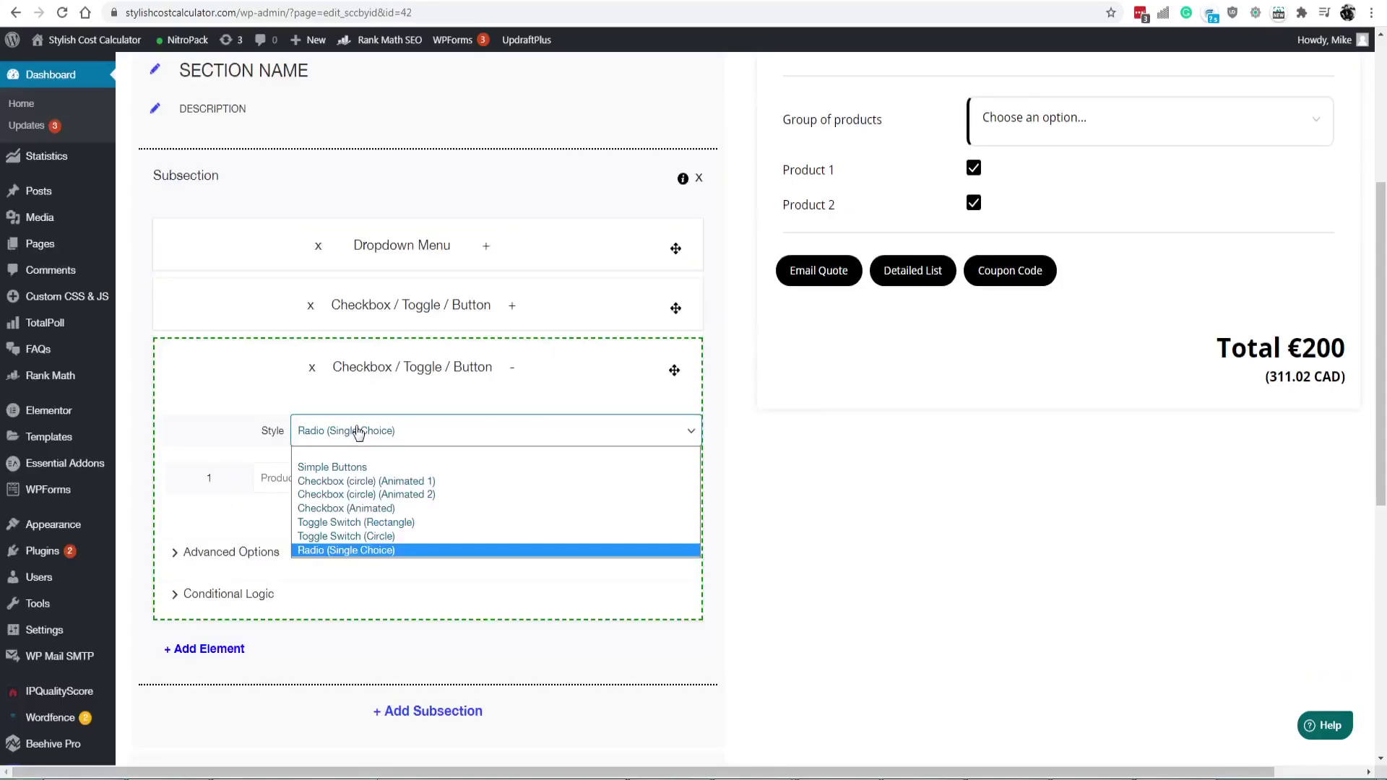
pyautogui.click(370, 551)
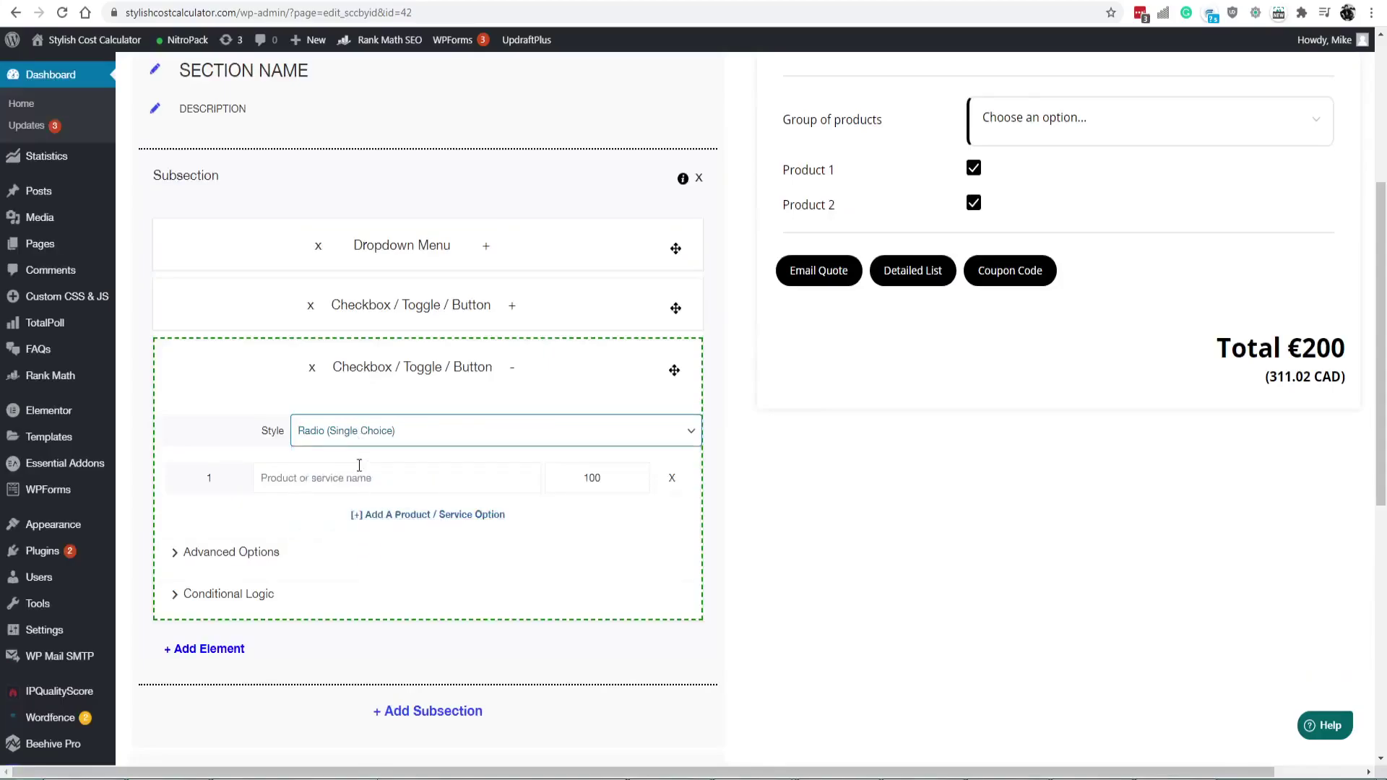
# Name the radio element's first option "Product 1" and add a second option named "Product 2"
pyautogui.click(336, 478)
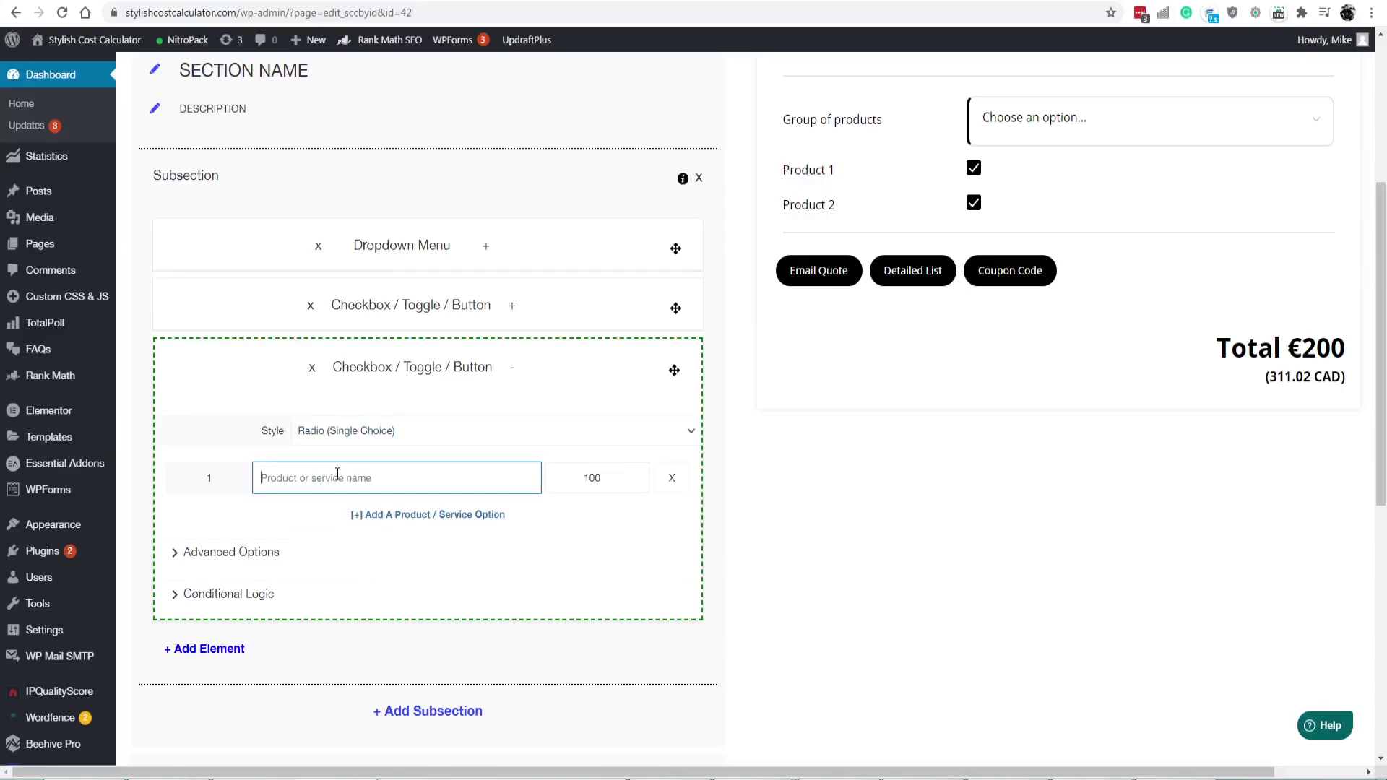
pyautogui.write('Product 1')
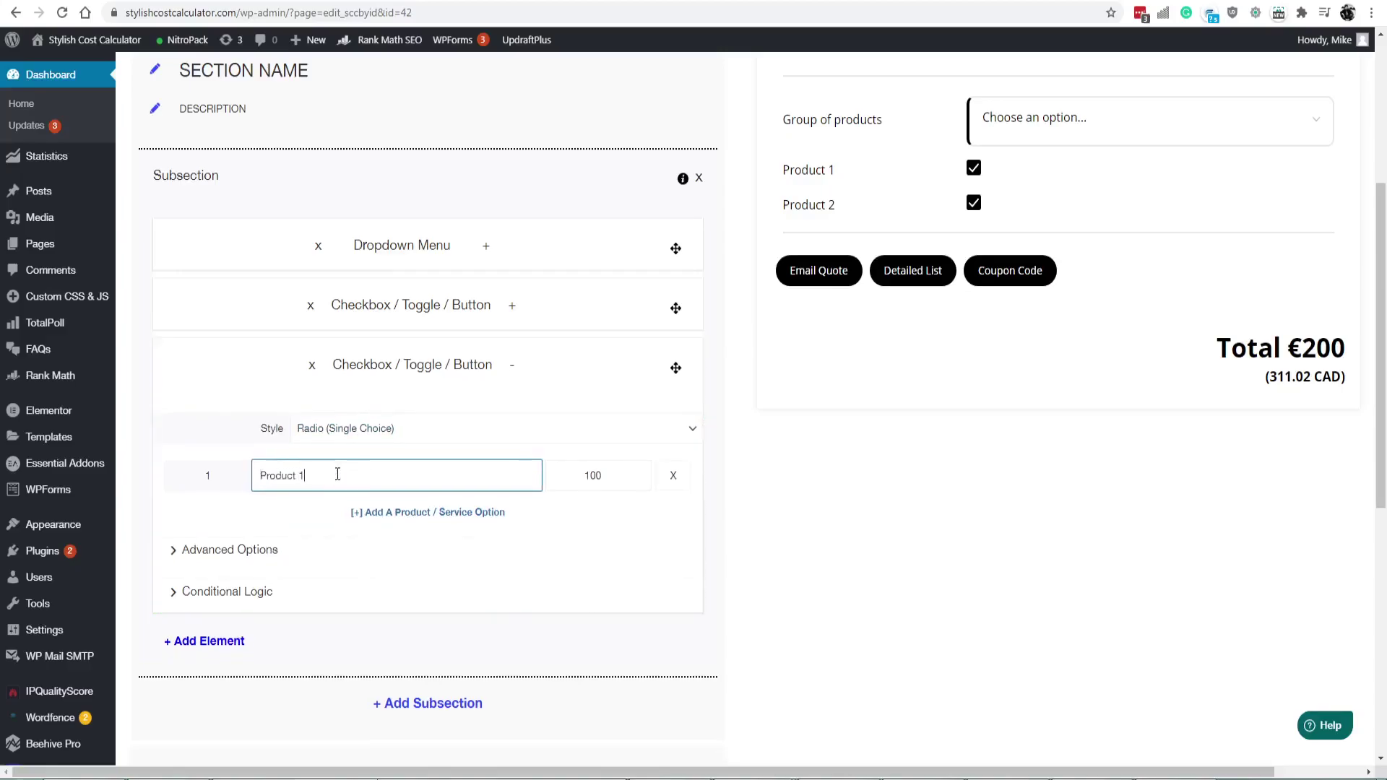
pyautogui.click(377, 512)
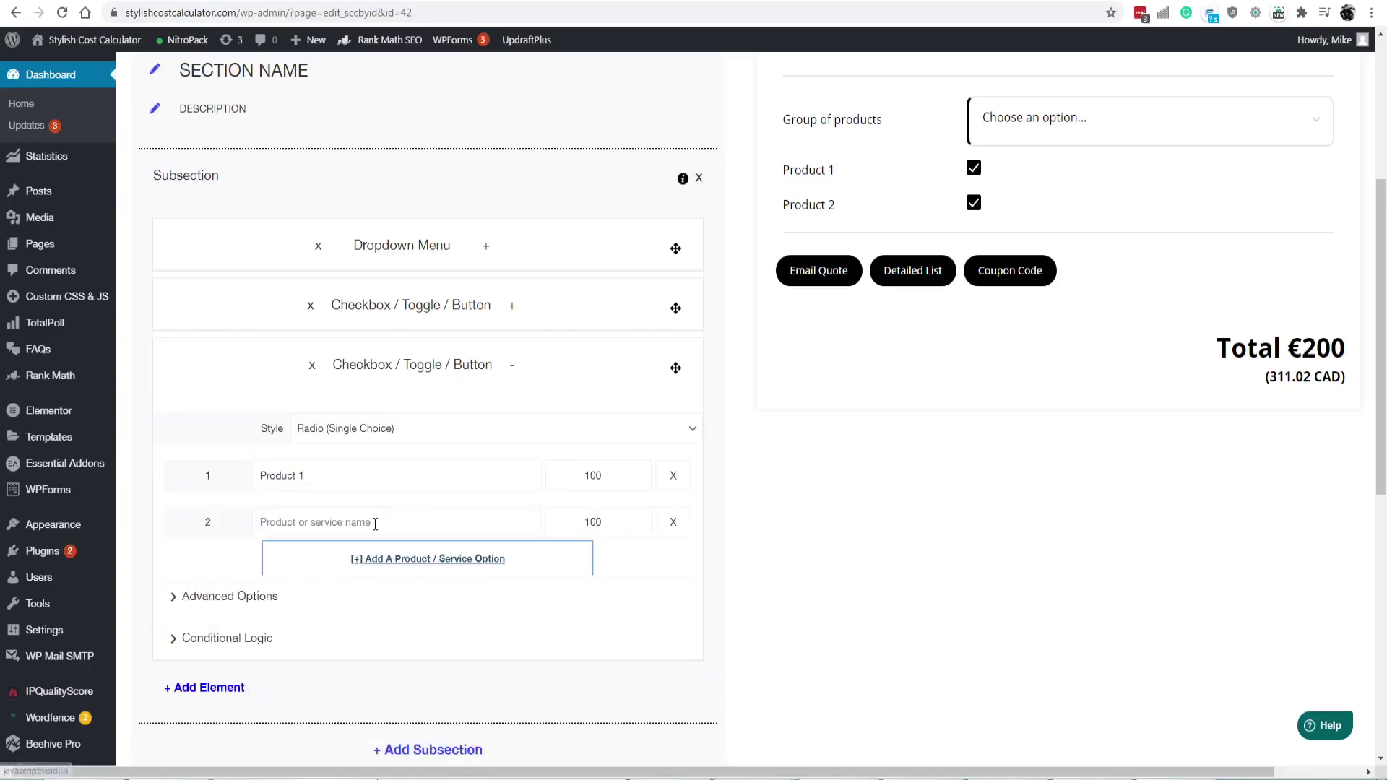
pyautogui.write('P')
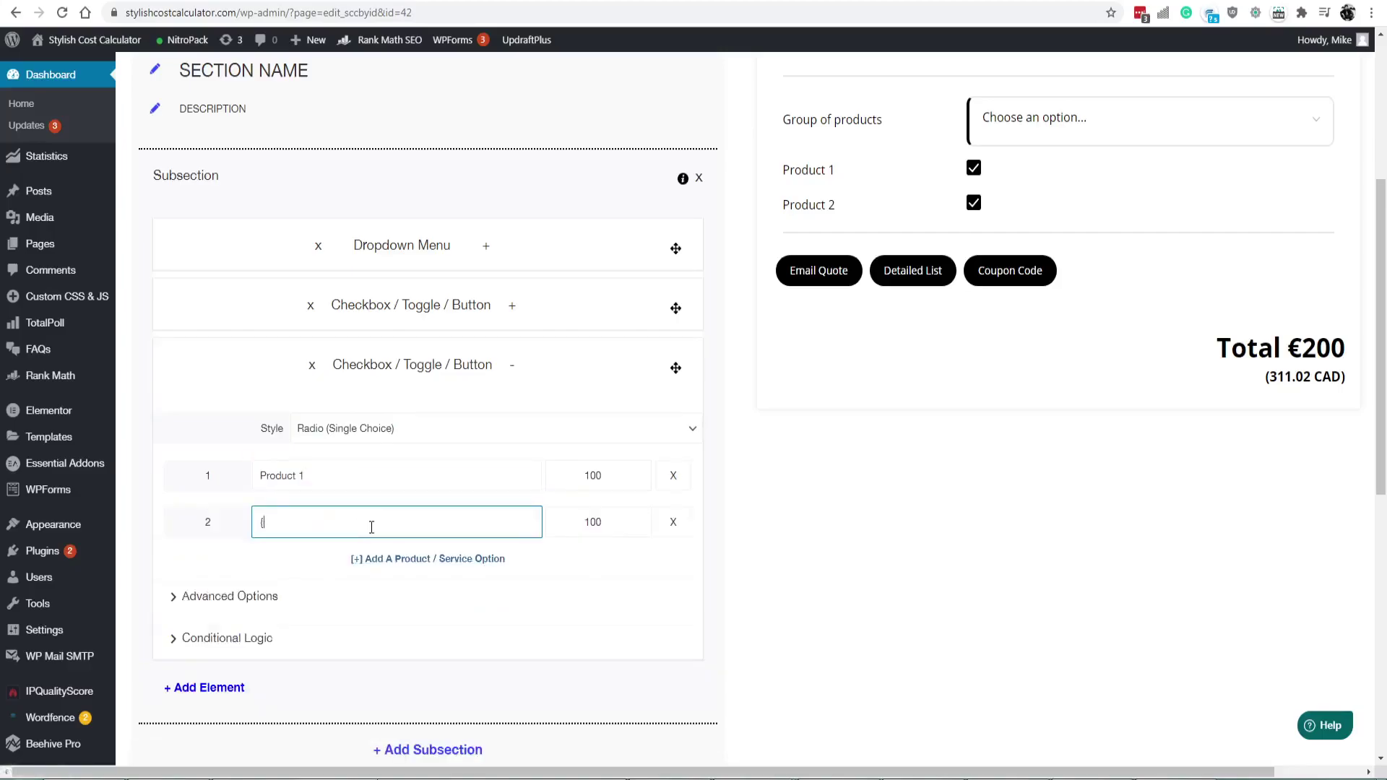
pyautogui.press('BackSpace')
pyautogui.write('Product 2')
# Rename the radio element's two options to "Only Product 1" and "Only Product 2"
pyautogui.click(266, 474)
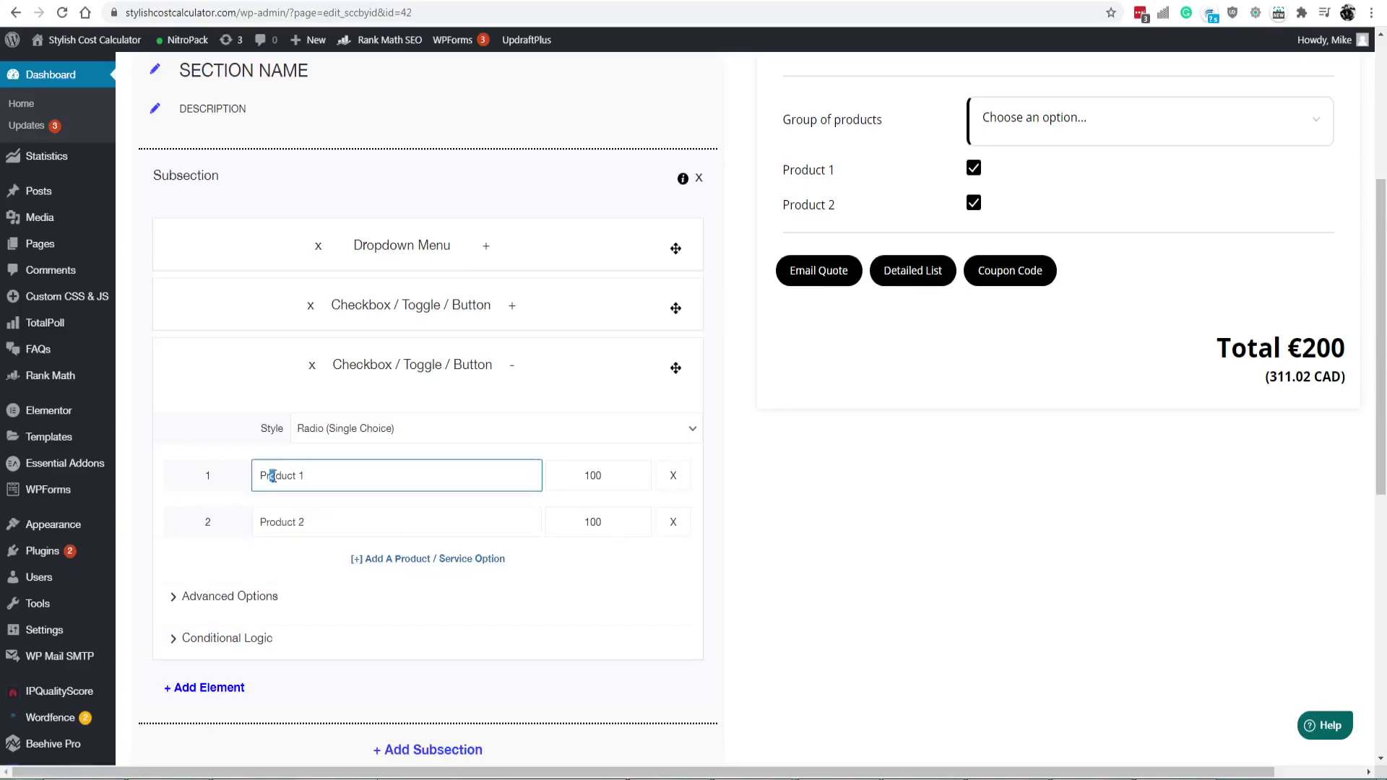
pyautogui.write('Only')
pyautogui.click(259, 531)
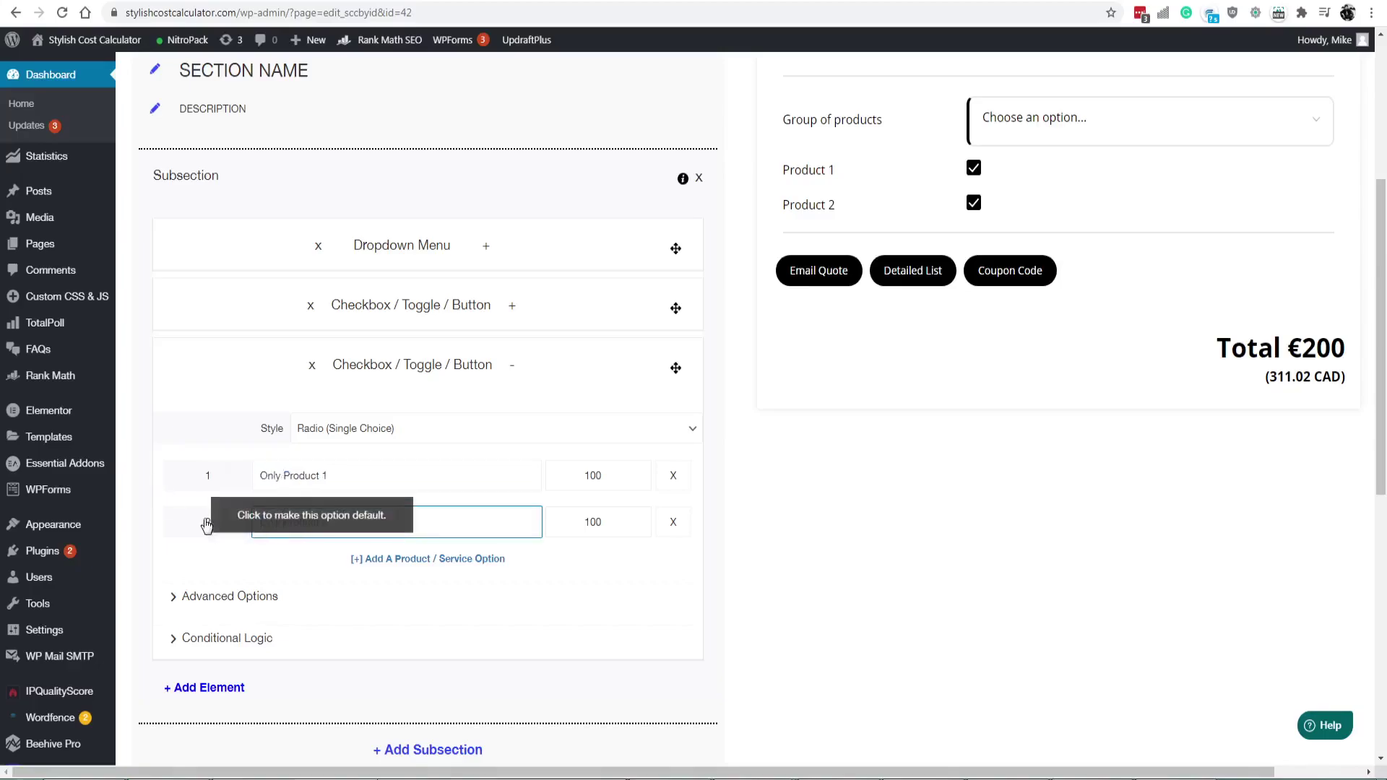
pyautogui.write('Only Product 2')
# Refresh the preview, select Only Product 1, and test the Product 1 and Product 2 checkboxes, leaving both checked
pyautogui.scroll(2, 622, 312)
pyautogui.click(827, 190)
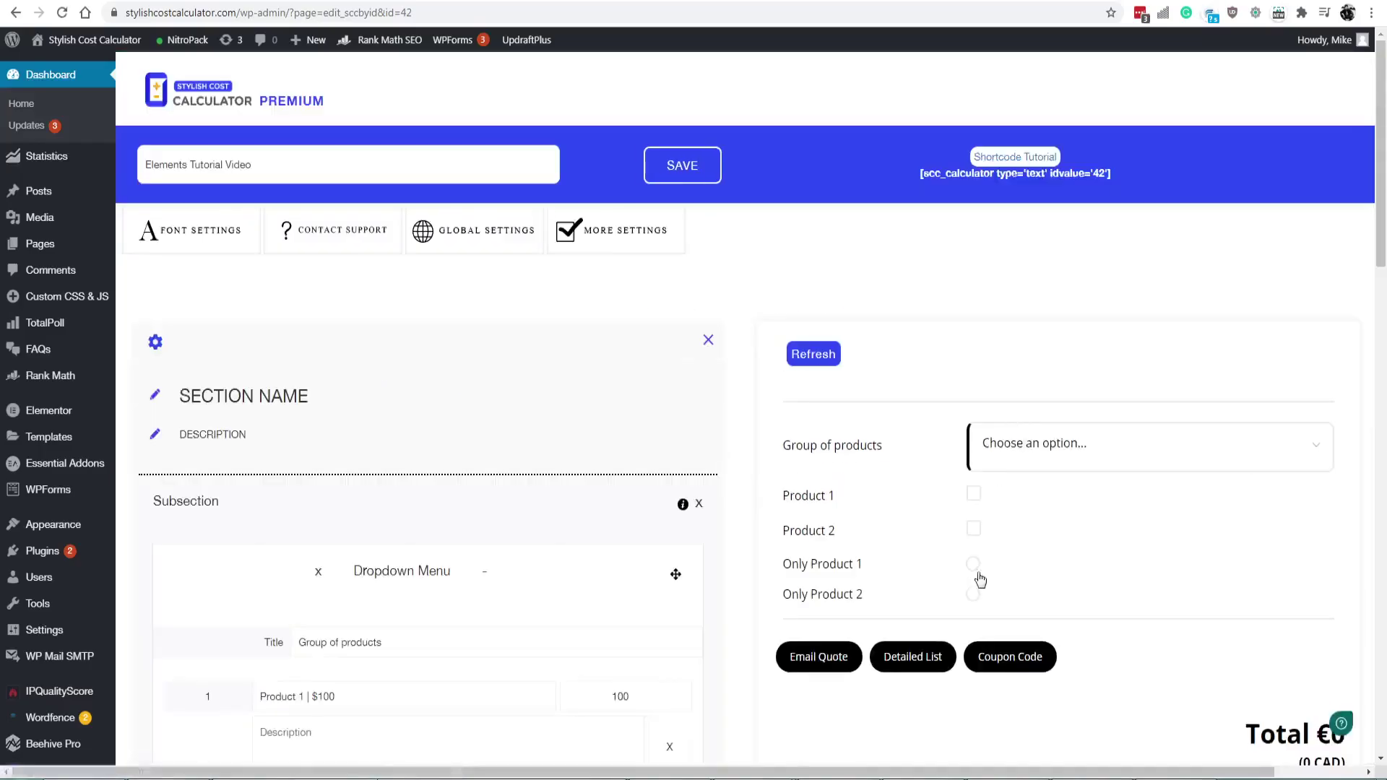
pyautogui.click(974, 566)
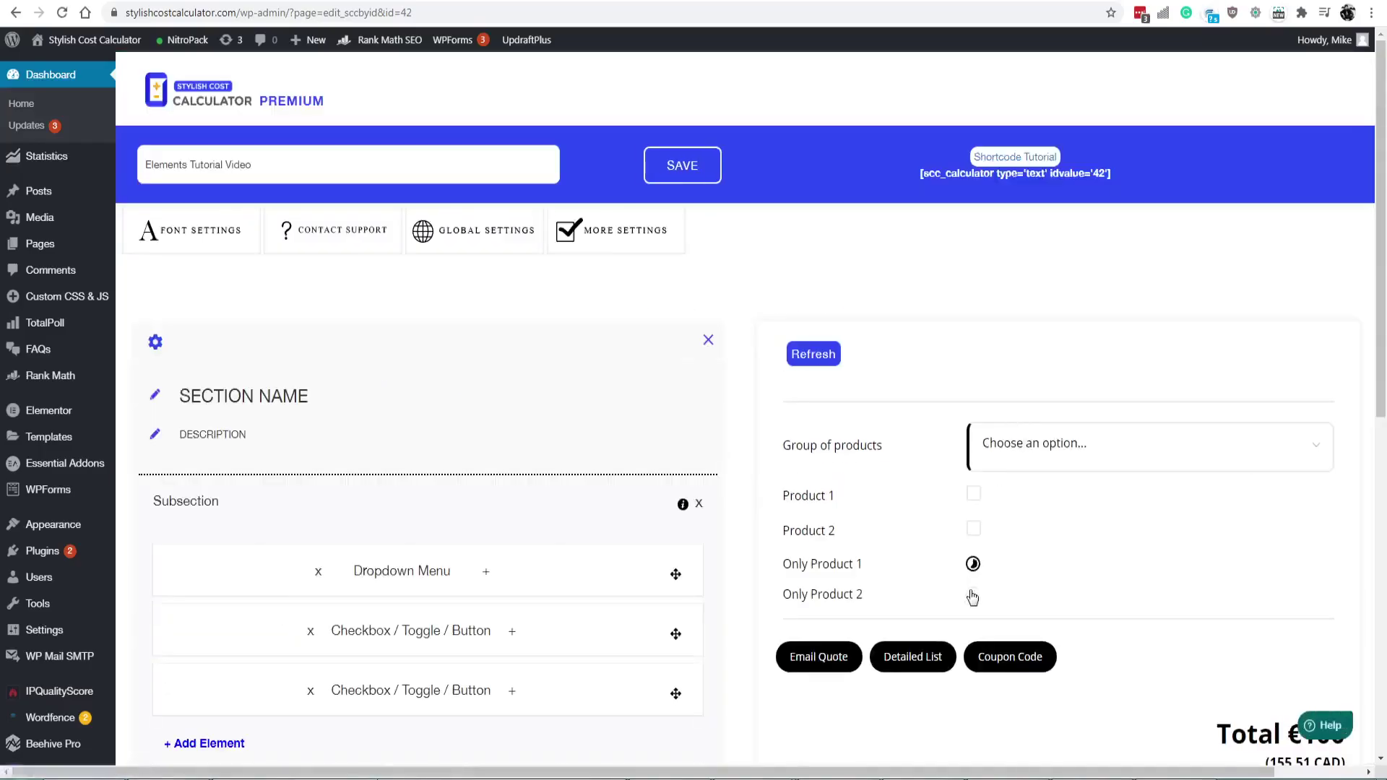
pyautogui.click(975, 528)
pyautogui.click(974, 494)
pyautogui.click(974, 494)
pyautogui.click(975, 528)
pyautogui.click(976, 495)
pyautogui.click(974, 531)
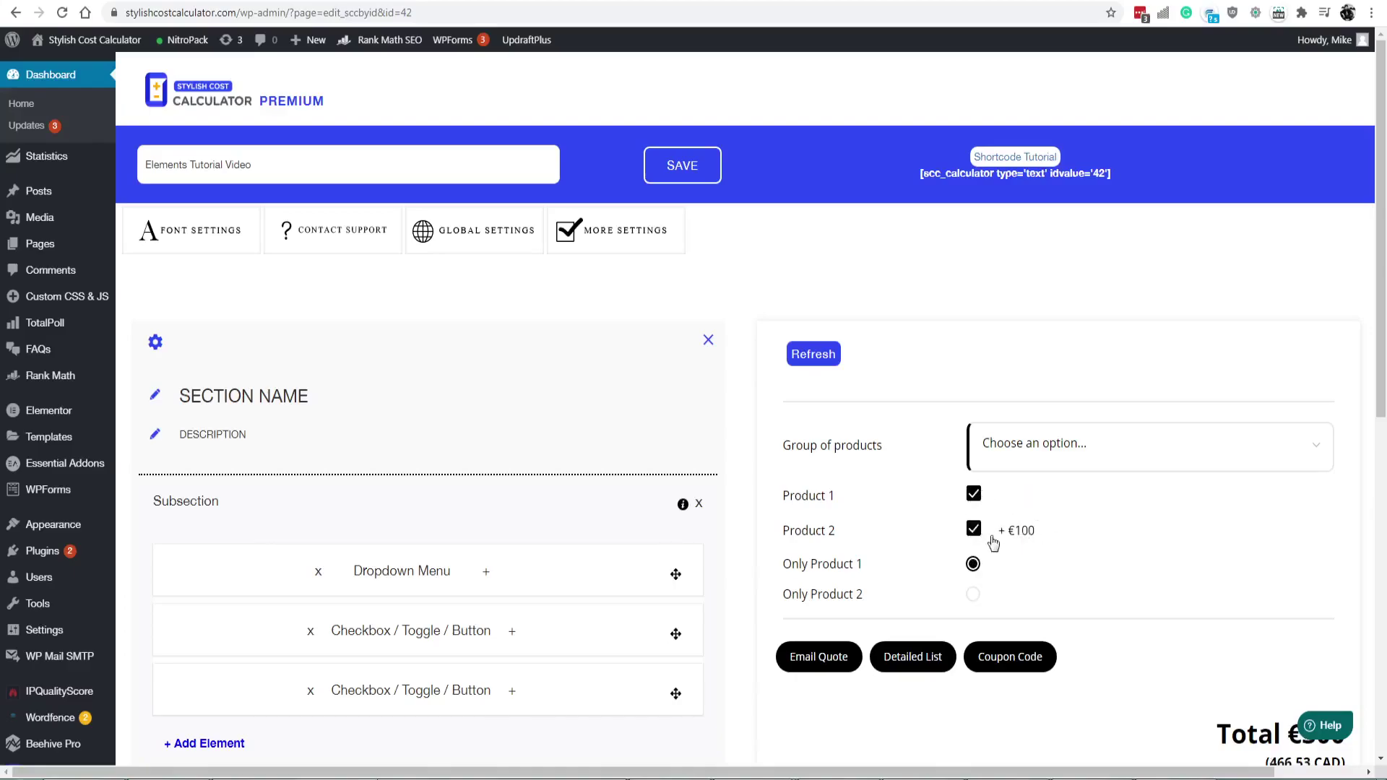
# Alternate between Only Product 1 and Only Product 2 in the preview, ending on Only Product 2
pyautogui.click(976, 595)
pyautogui.click(973, 567)
pyautogui.click(975, 594)
# Expand the radio element, review the styles it offers, and collapse it again
pyautogui.scroll(-3, 968, 586)
pyautogui.click(509, 465)
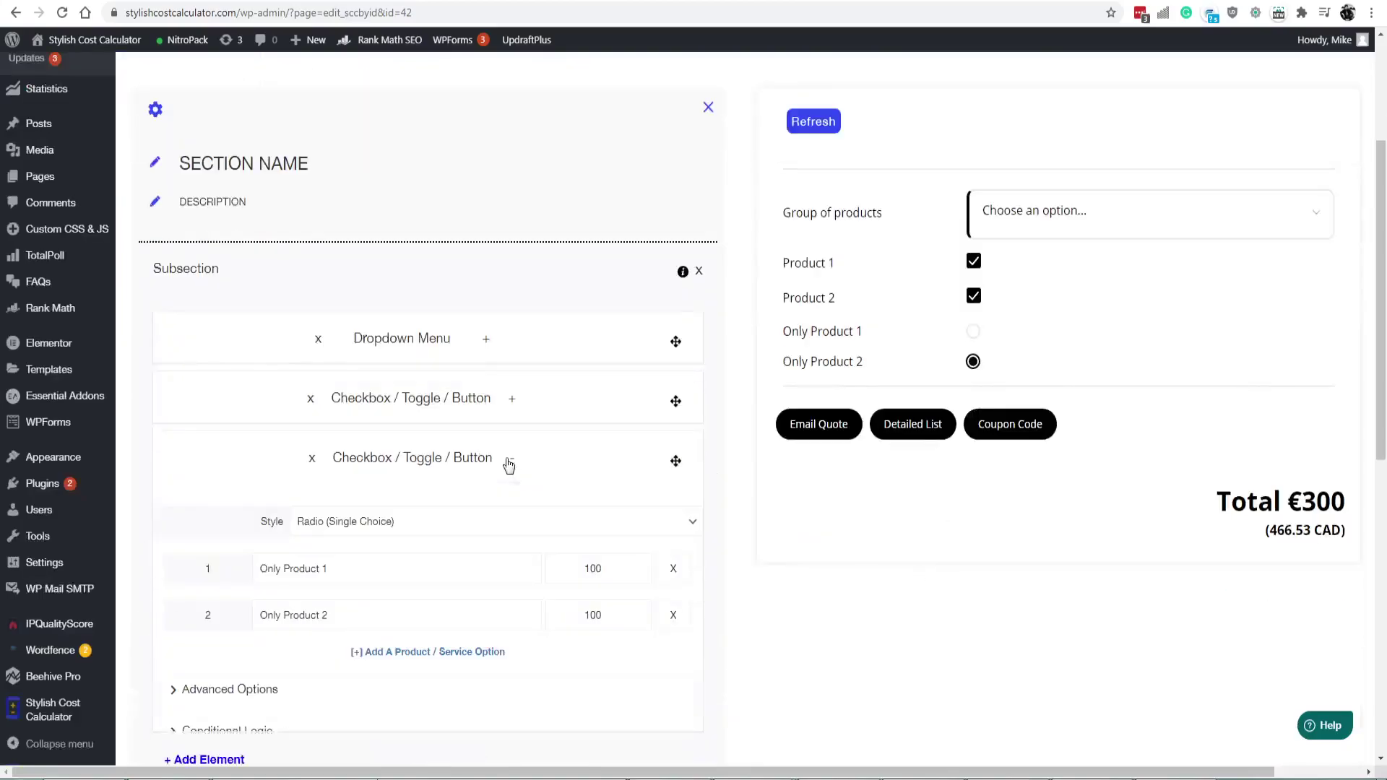
pyautogui.click(332, 531)
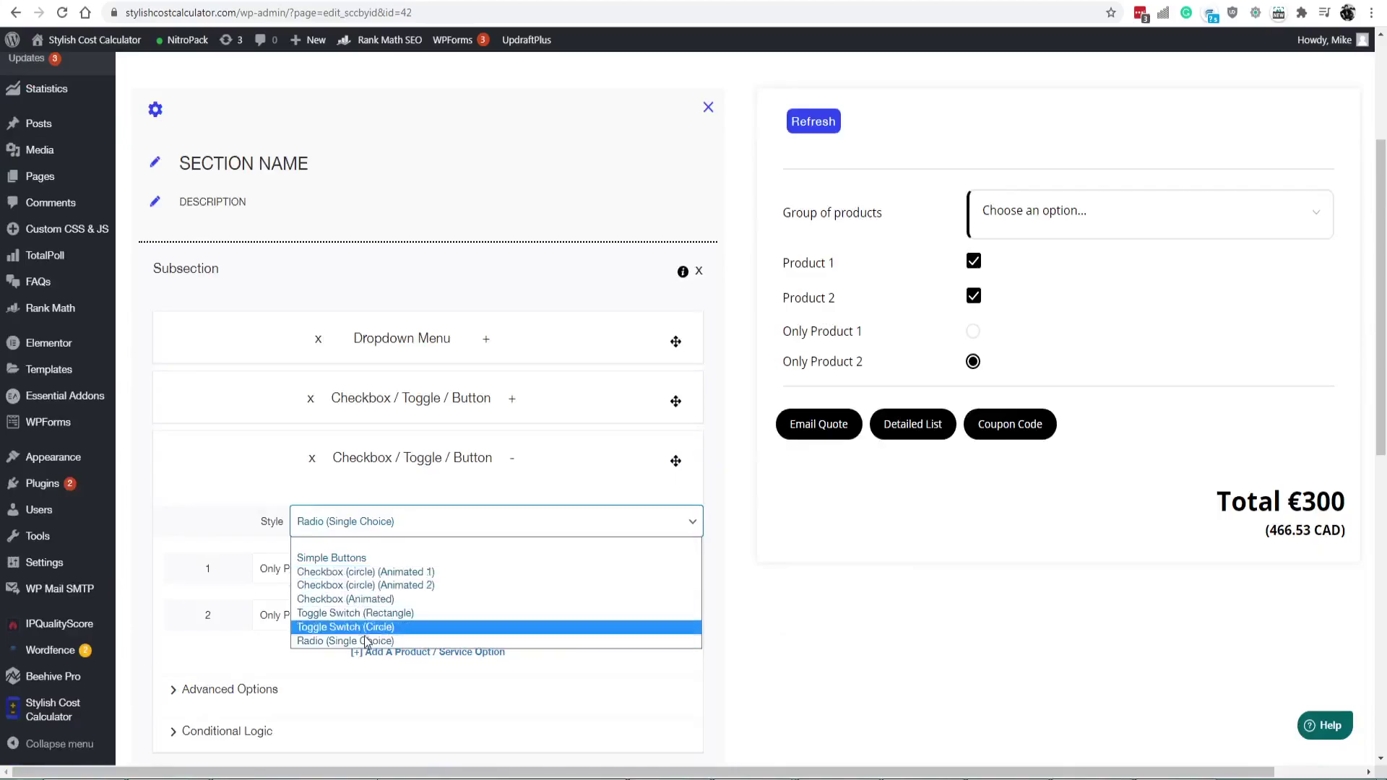
pyautogui.click(517, 465)
# Change the style of the Product 1 and Product 2 checkbox element to Checkbox (circle) (Animated 2)
pyautogui.click(518, 410)
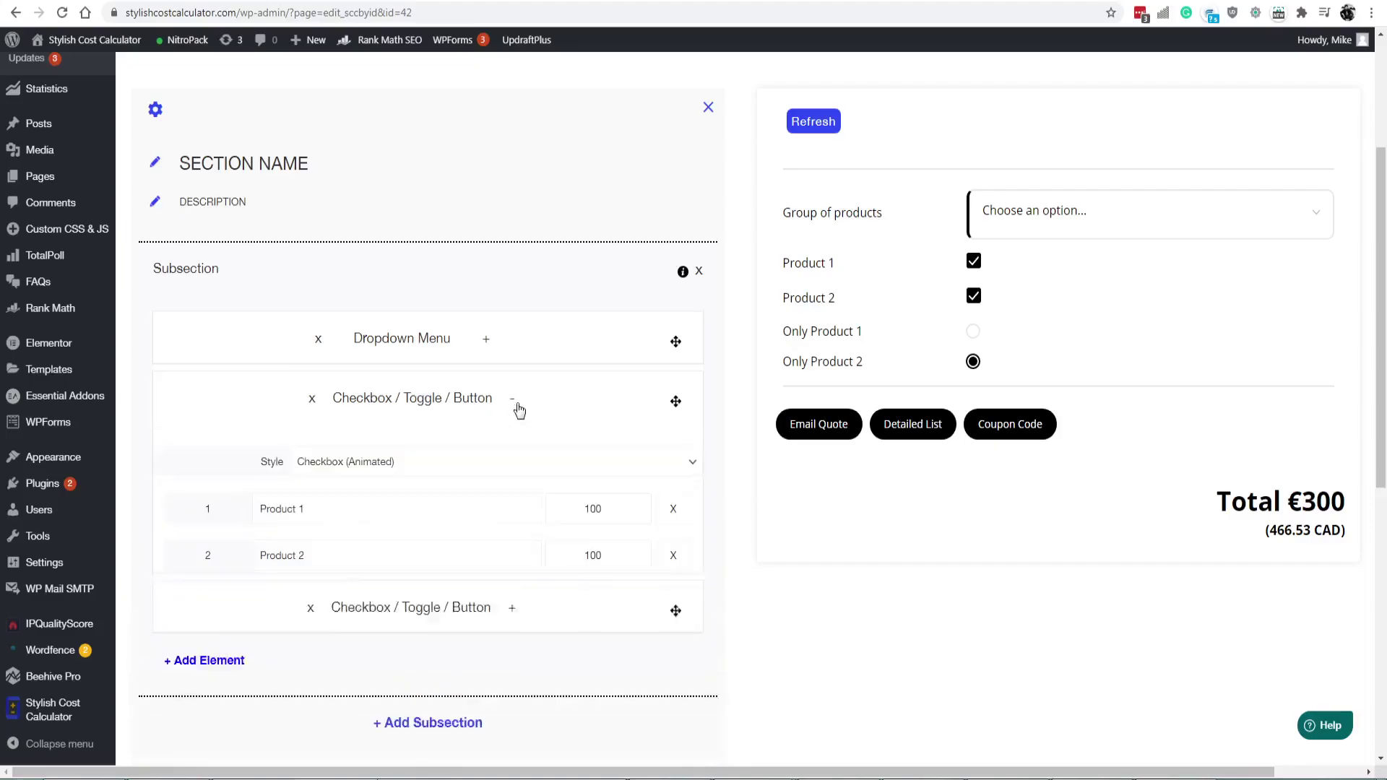
pyautogui.click(690, 462)
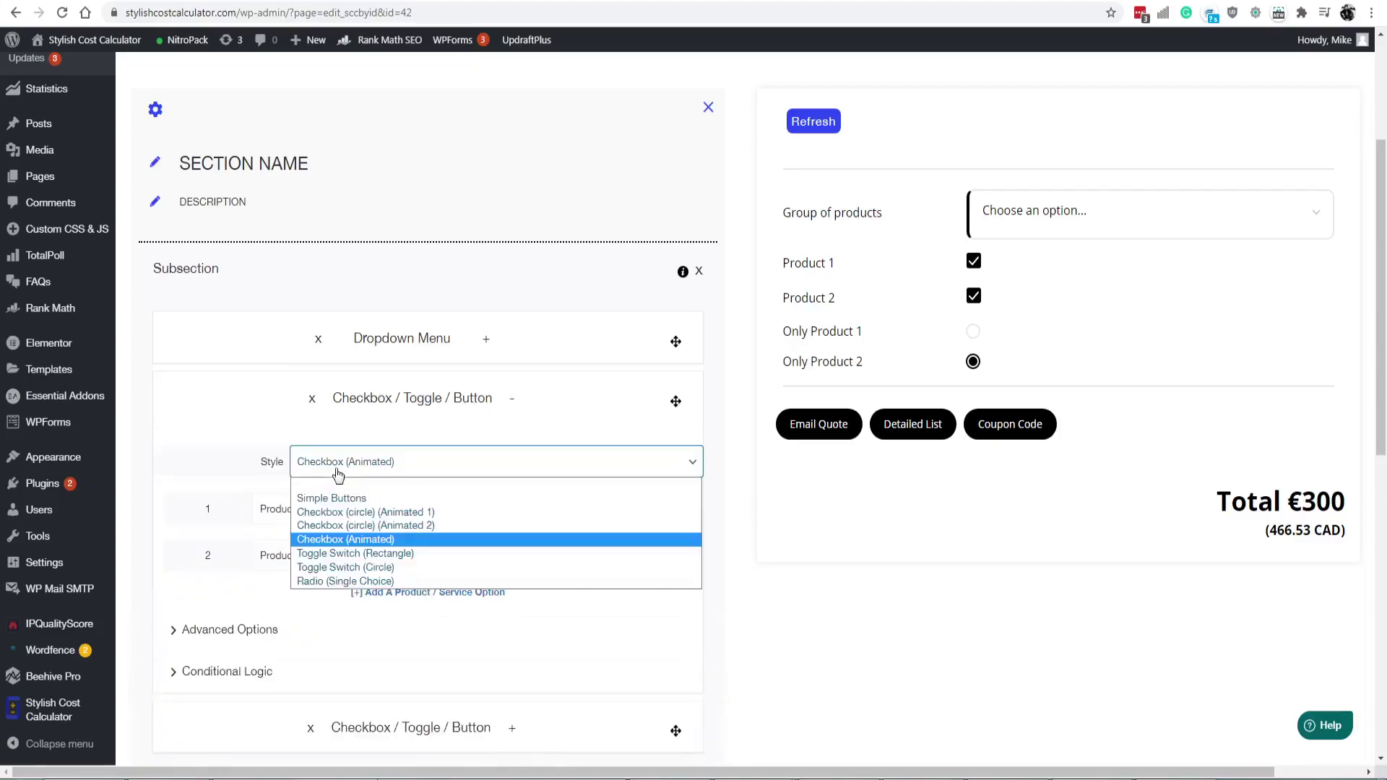
pyautogui.click(443, 525)
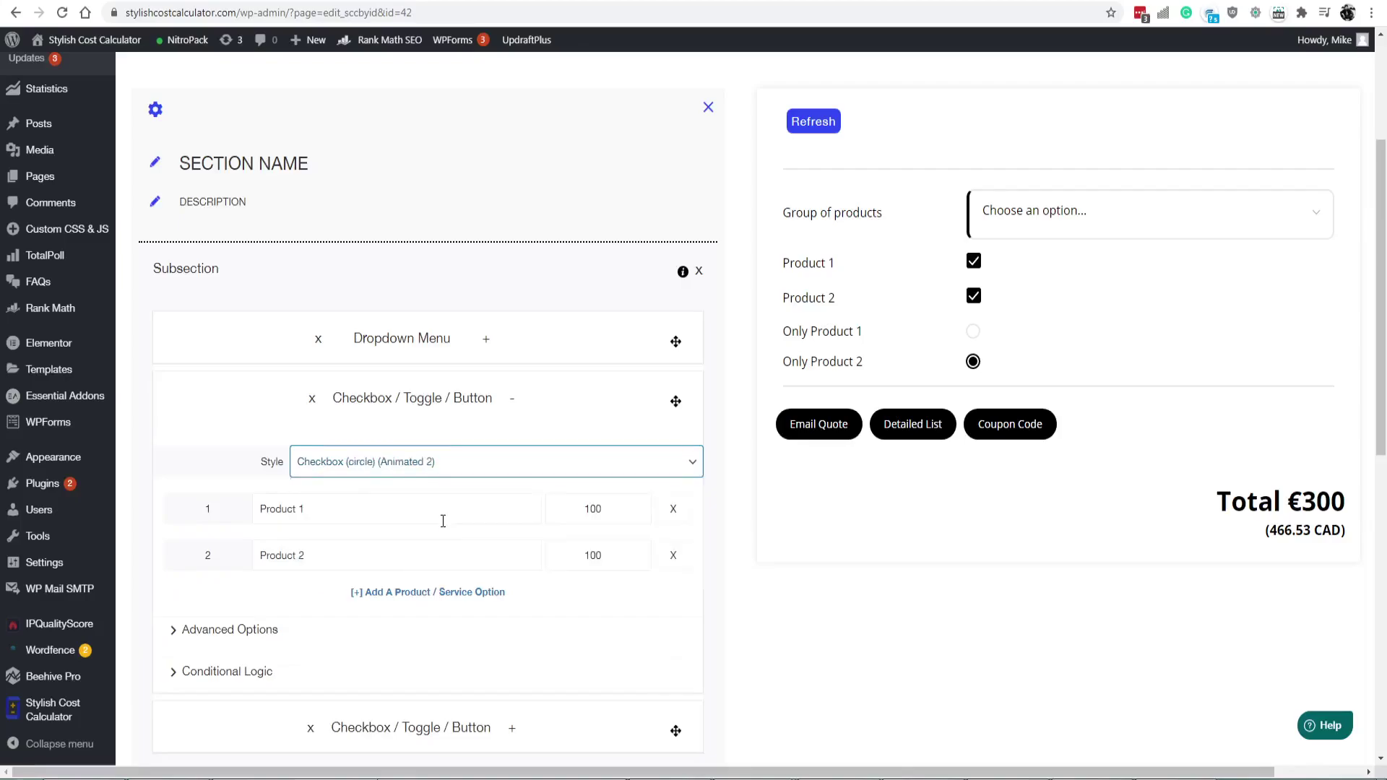
# Refresh the preview and test the circular Product 1 and Product 2 checkboxes by switching them on and off
pyautogui.click(831, 127)
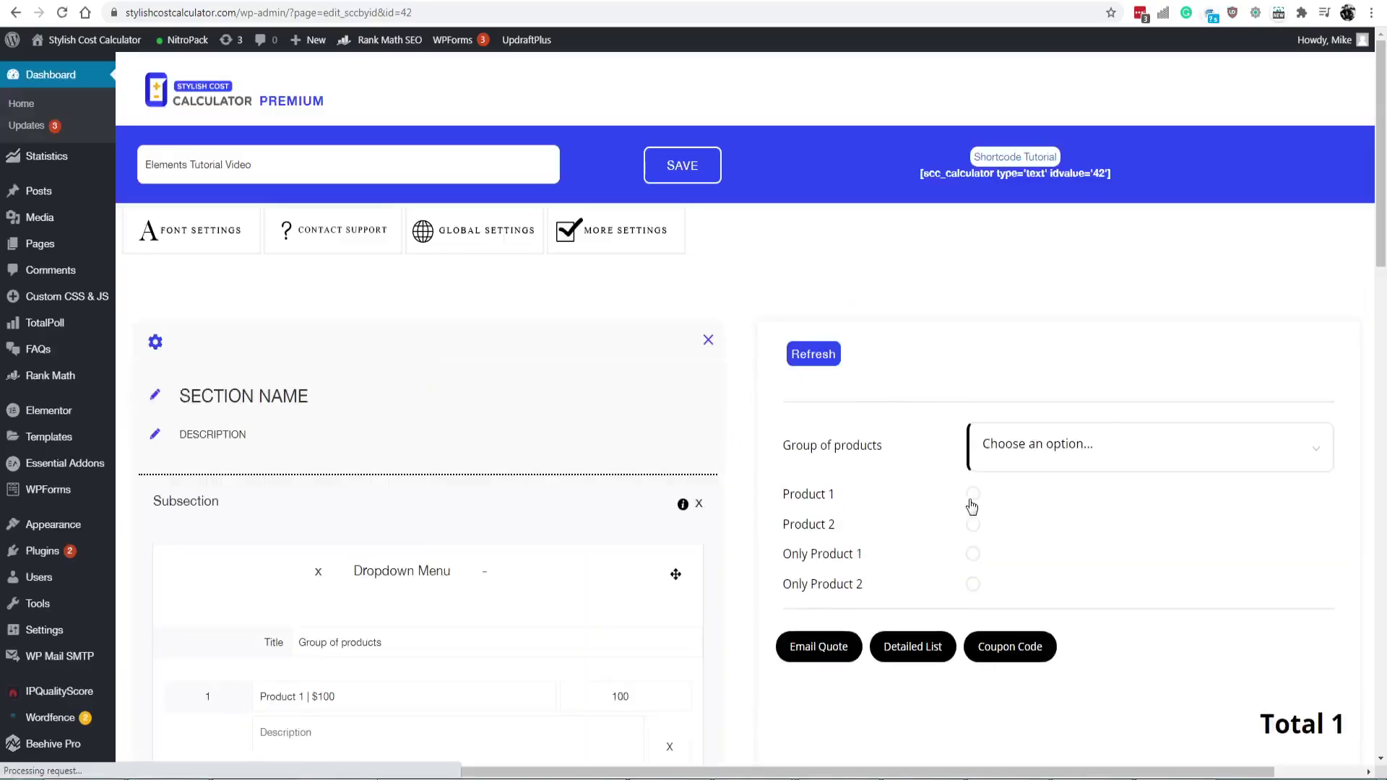
pyautogui.click(972, 497)
pyautogui.click(974, 525)
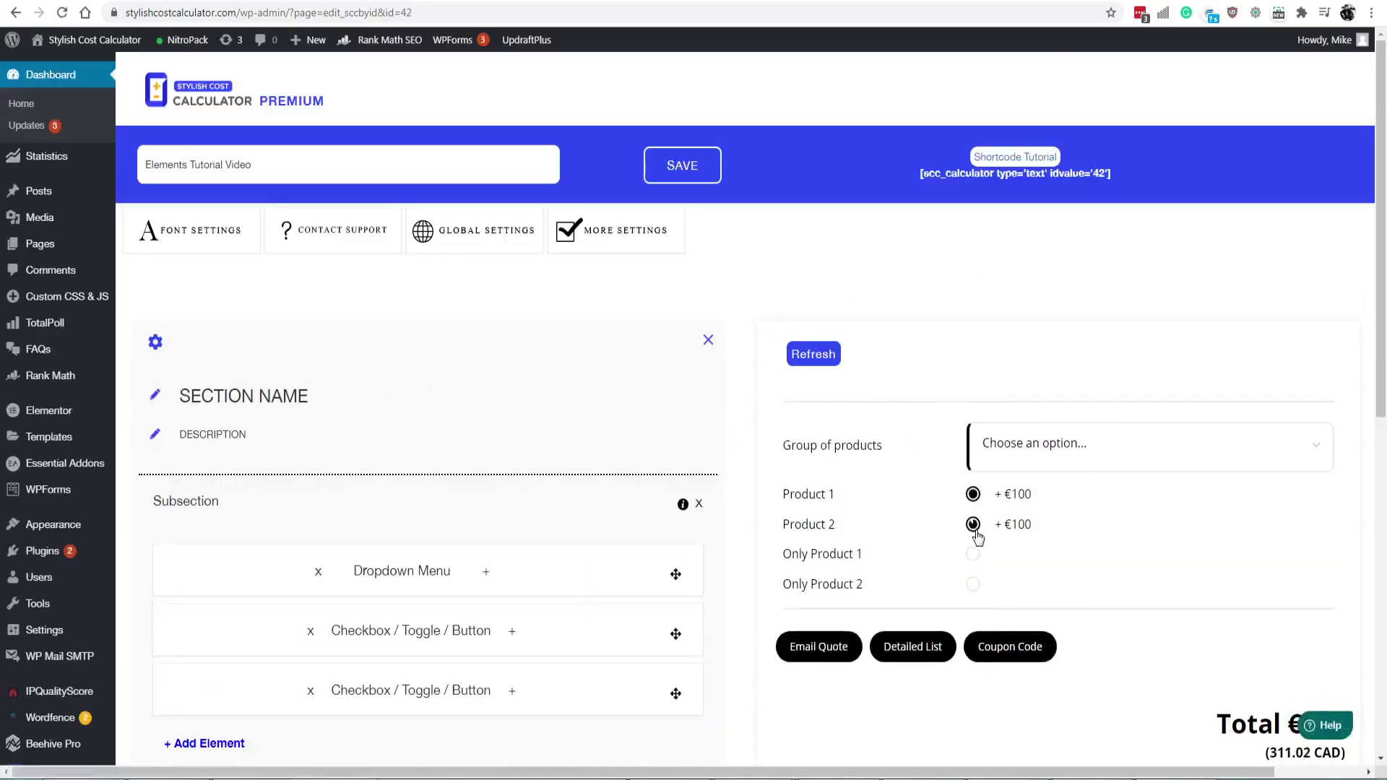
pyautogui.click(973, 494)
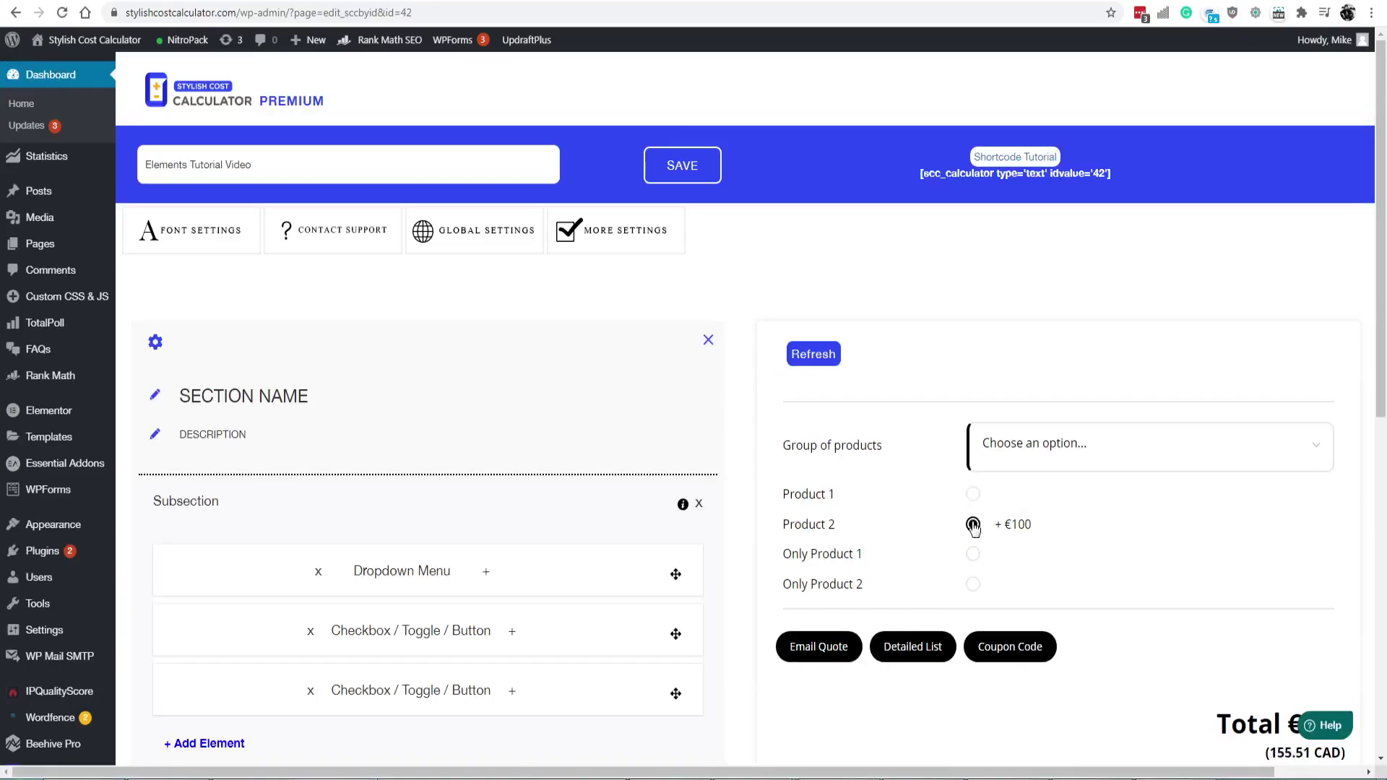
pyautogui.click(973, 525)
pyautogui.click(975, 525)
pyautogui.click(973, 494)
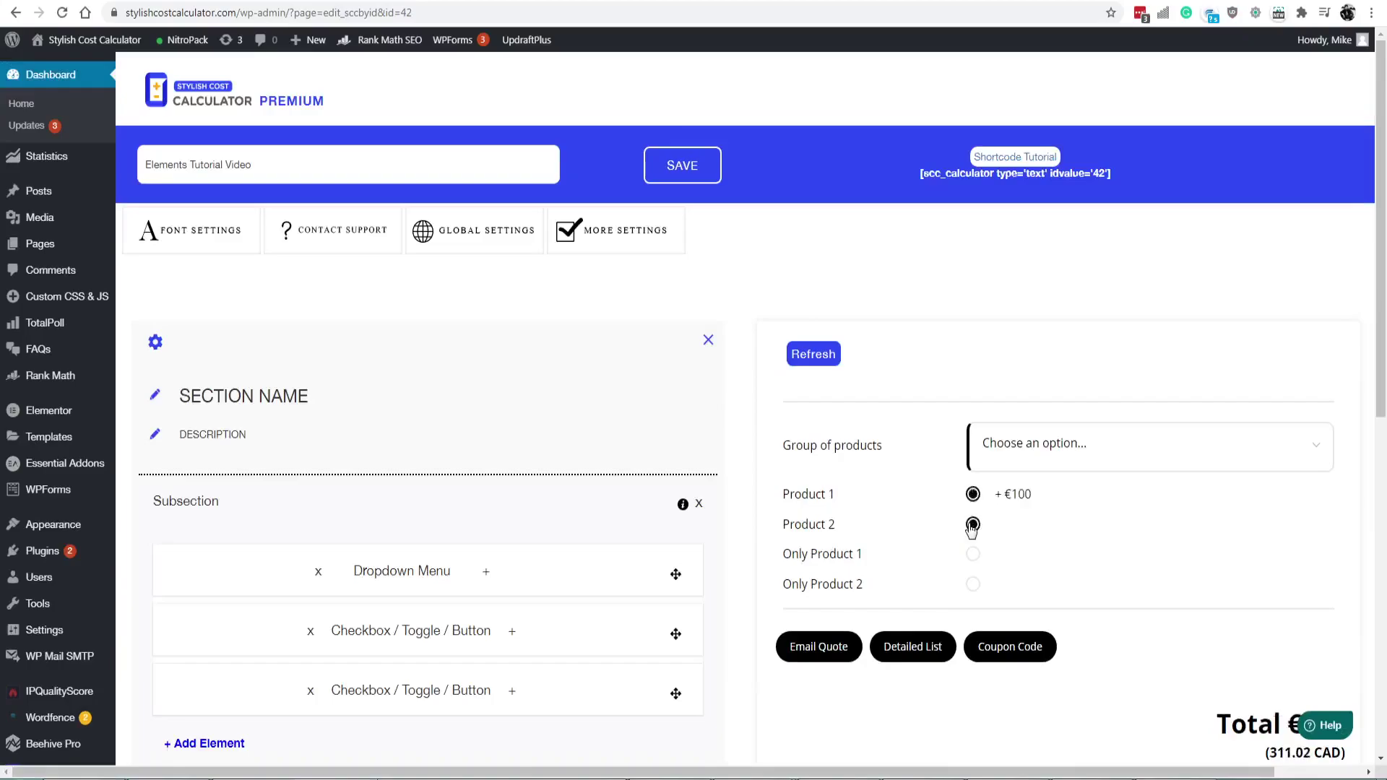
# Test the Only Product 1 and Only Product 2 radio options in the preview, leaving Only Product 1 selected
pyautogui.click(974, 557)
pyautogui.click(976, 585)
pyautogui.click(976, 556)
pyautogui.click(972, 525)
# Expand the circular checkbox element and rename its first option "Product 1 | $100"
pyautogui.scroll(-2, 718, 533)
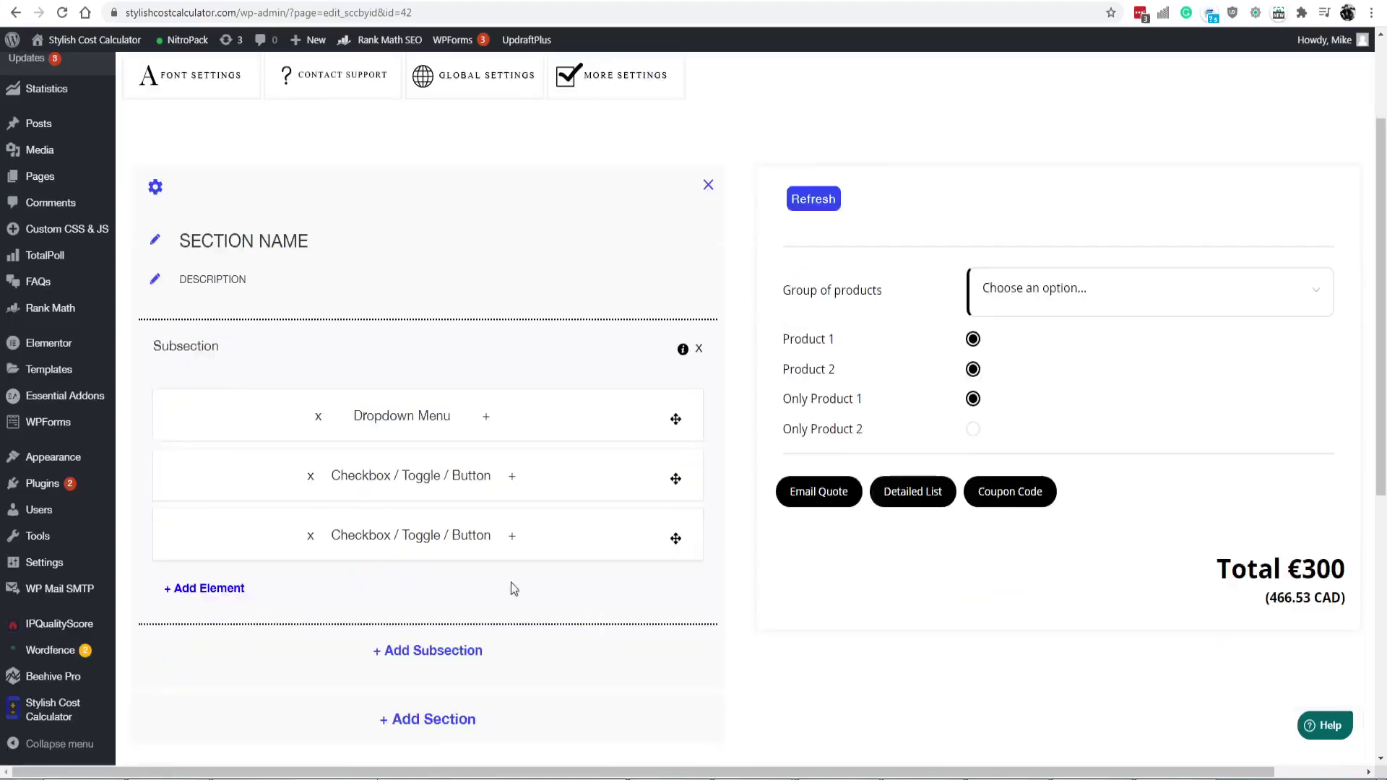
pyautogui.click(506, 533)
pyautogui.click(510, 476)
pyautogui.scroll(-1, 520, 506)
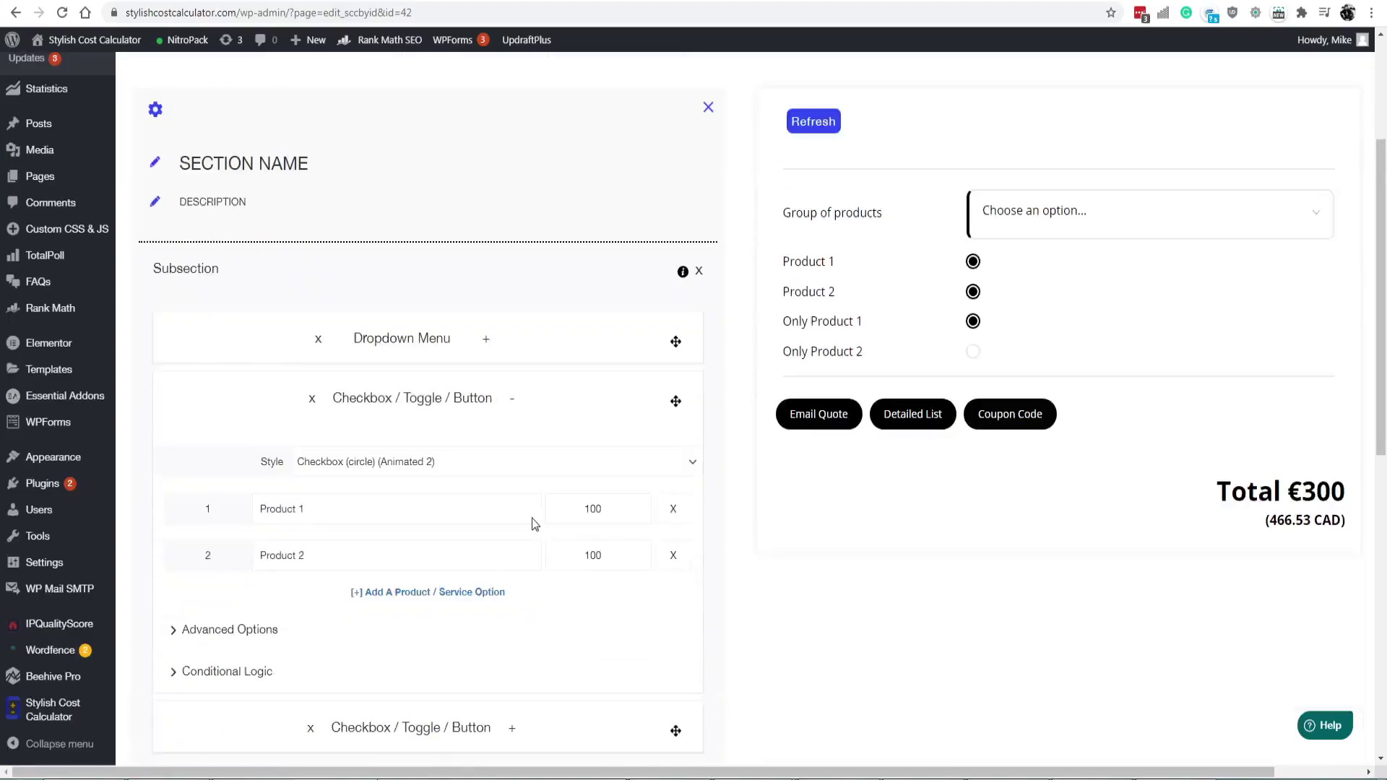
pyautogui.click(421, 497)
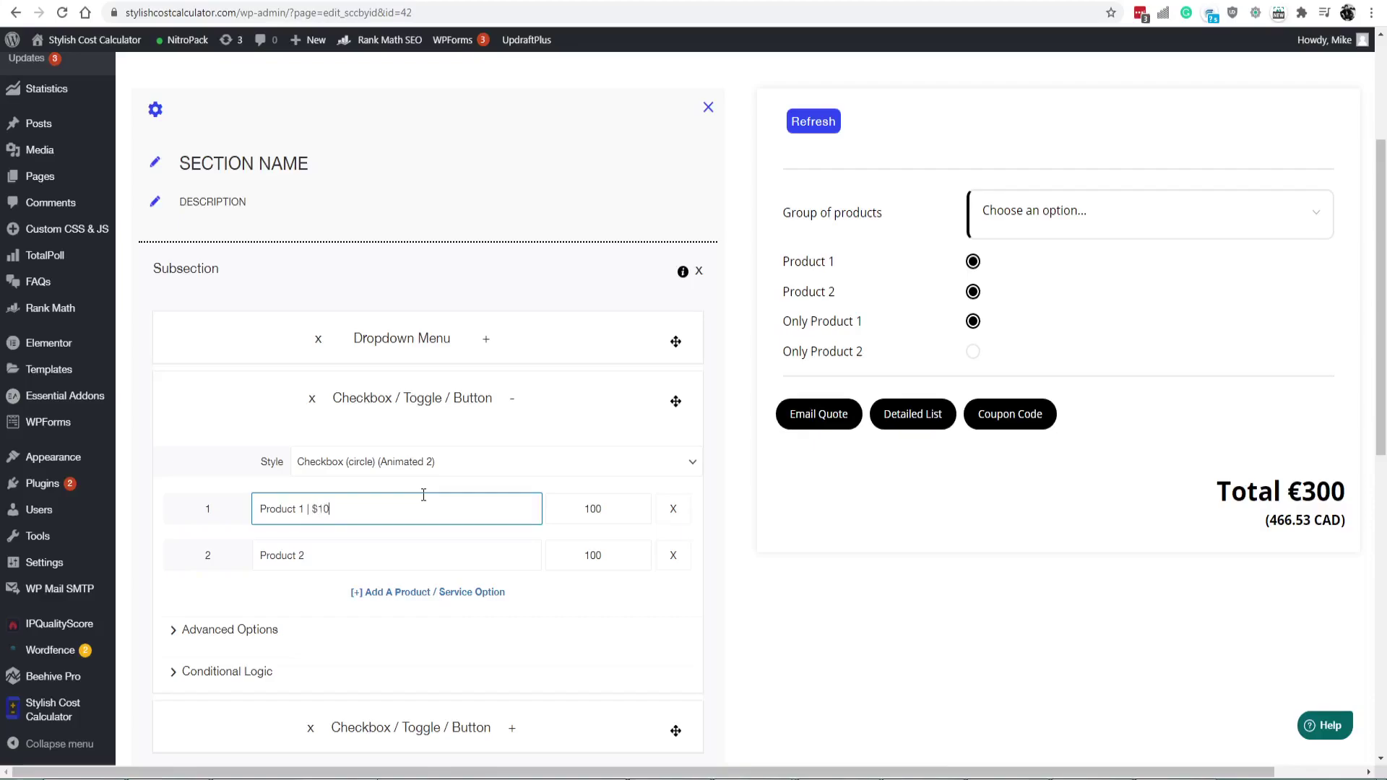
# Copy the price suffix from the first option's name to the second and make that name "Product 2 | $200"
pyautogui.moveTo(308, 510); pyautogui.dragTo(337, 510)
pyautogui.hotkey('ctrl', 'c')
pyautogui.click(350, 552)
pyautogui.hotkey('ctrl', 'v')
pyautogui.press('Left')
pyautogui.press('Left')
pyautogui.press('Left')
pyautogui.press('Left')
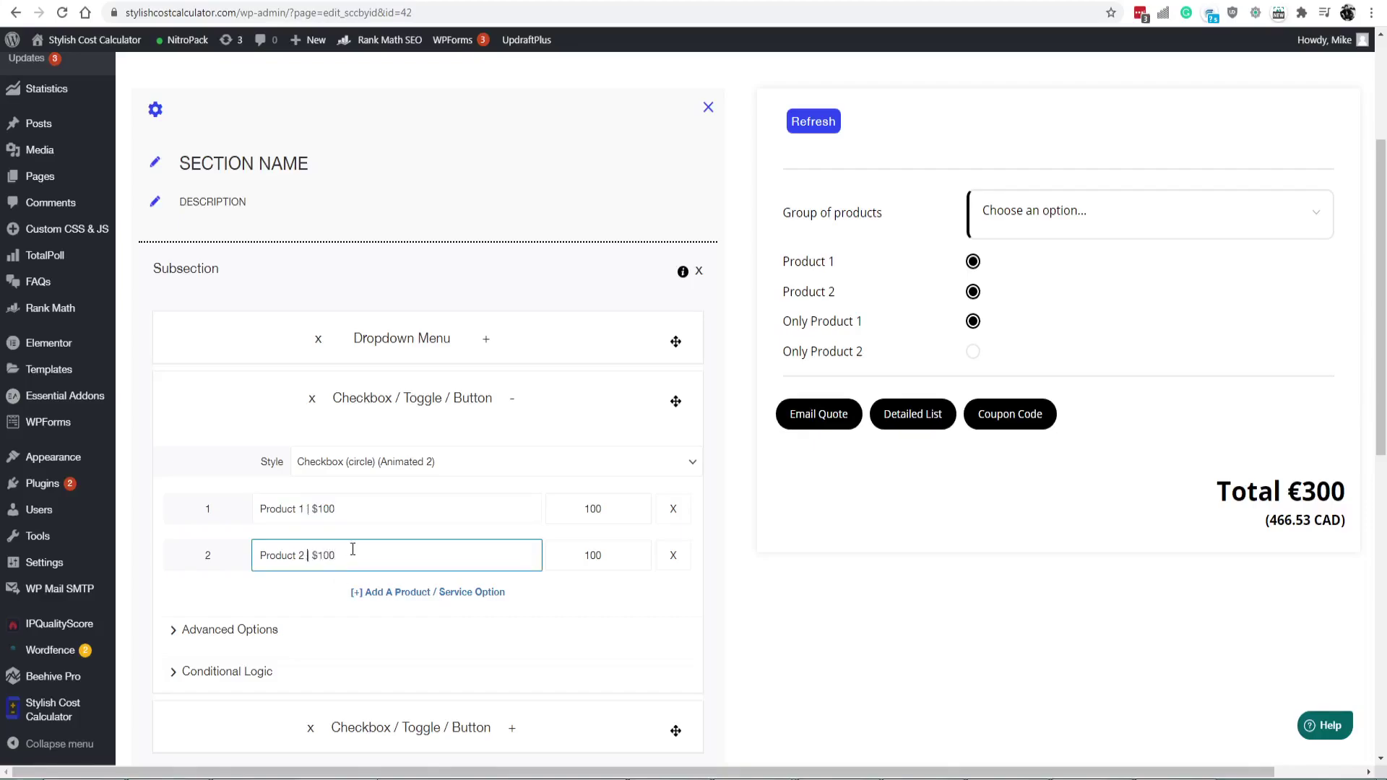
# Open the preview's detailed list, examine the itemized unit prices and total, and close it
pyautogui.click(912, 423)
pyautogui.moveTo(441, 363); pyautogui.dragTo(1031, 381)
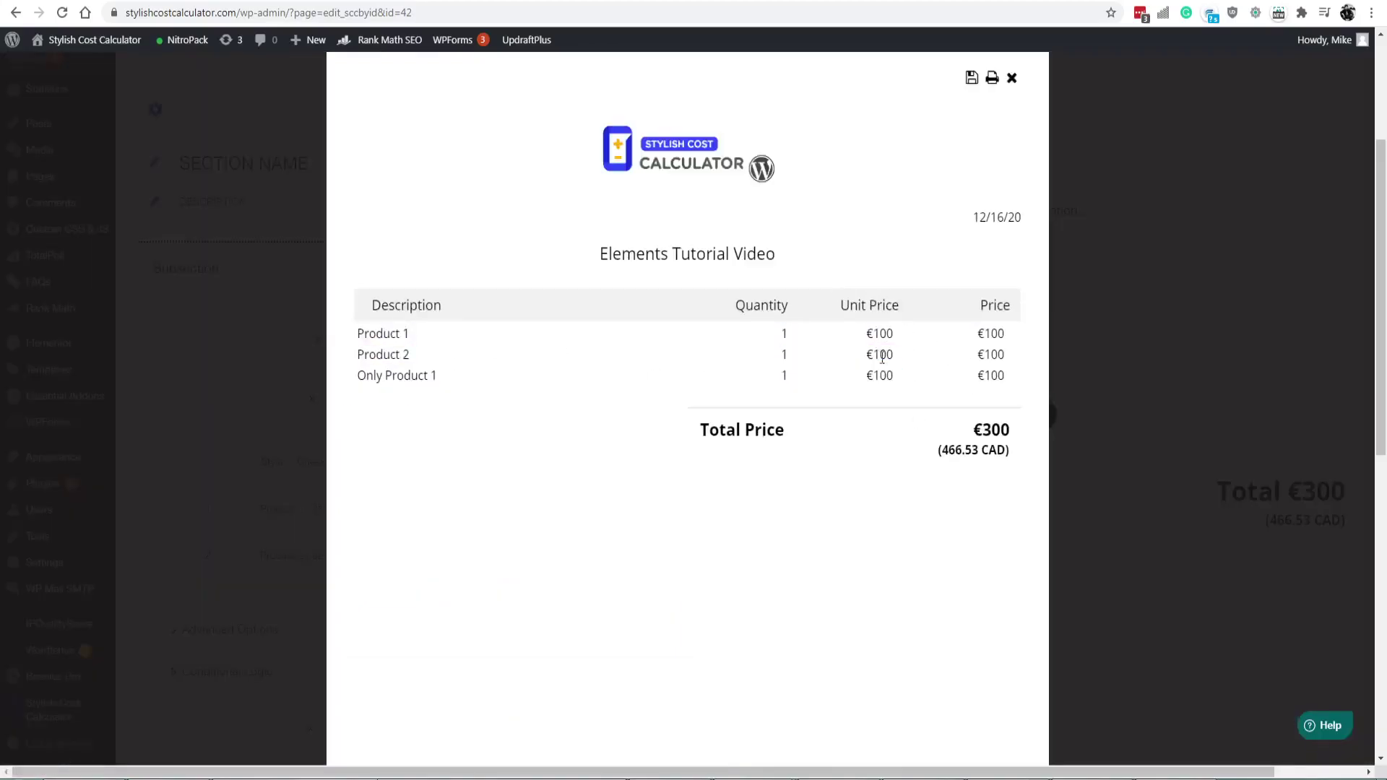
pyautogui.click(1011, 78)
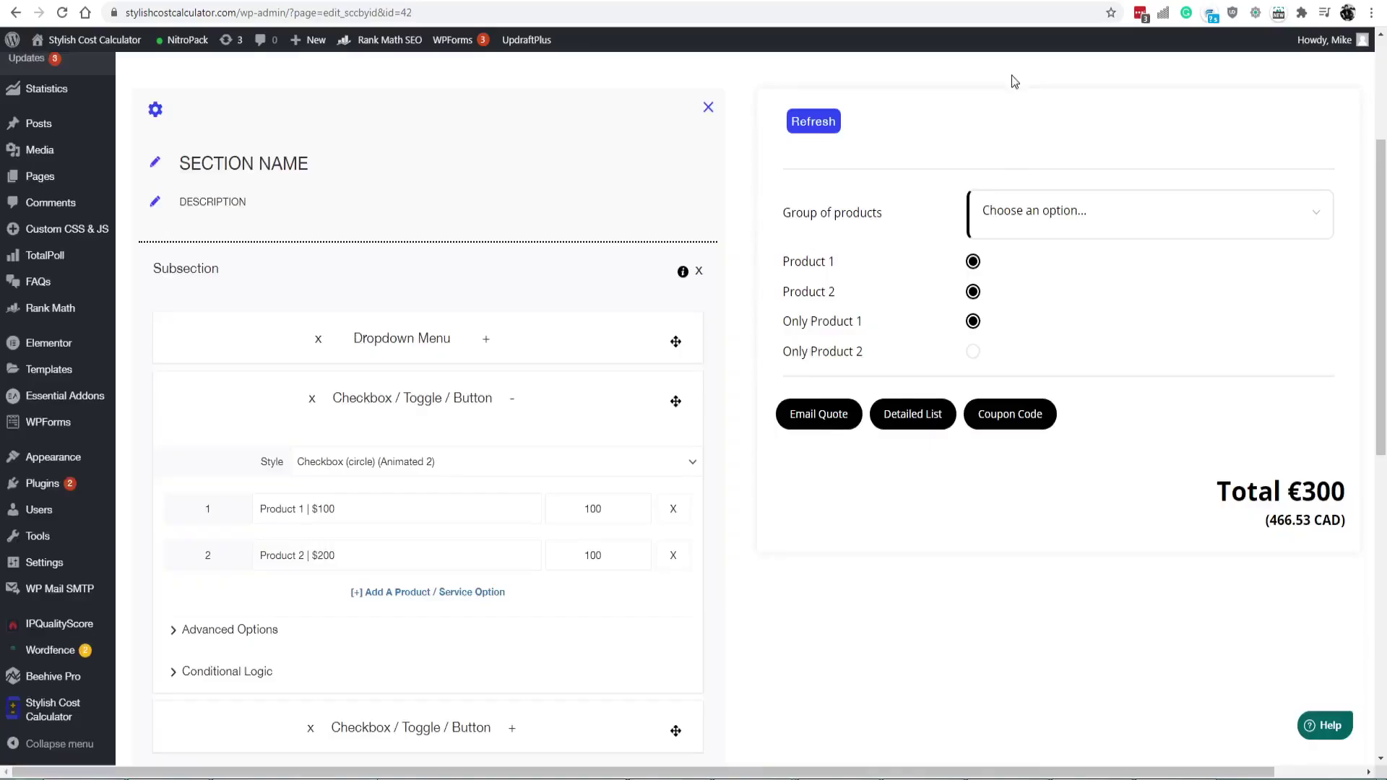
# Set the checkbox element's Product 2 price to 200 and check the option prices in the dropdown element
pyautogui.click(596, 557)
pyautogui.click(485, 339)
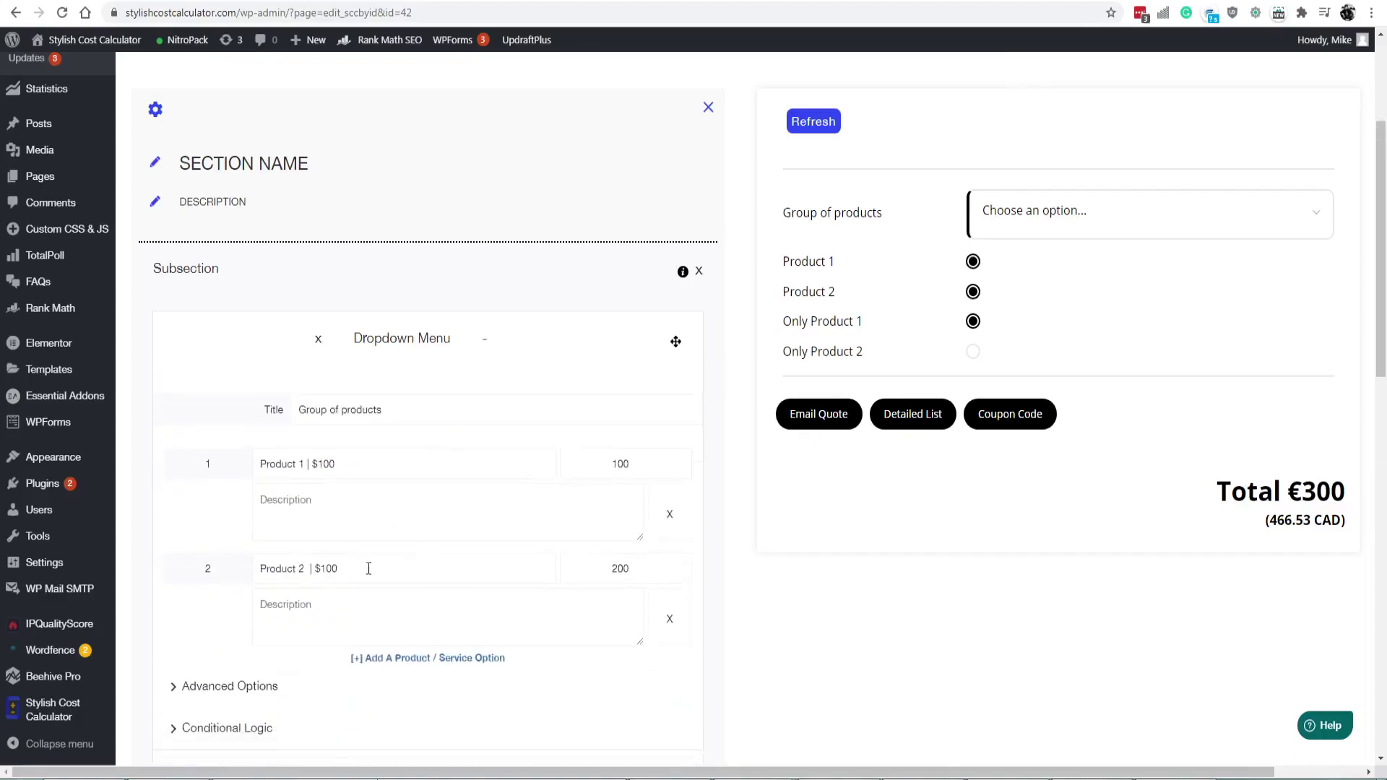
pyautogui.scroll(-6, 646, 578)
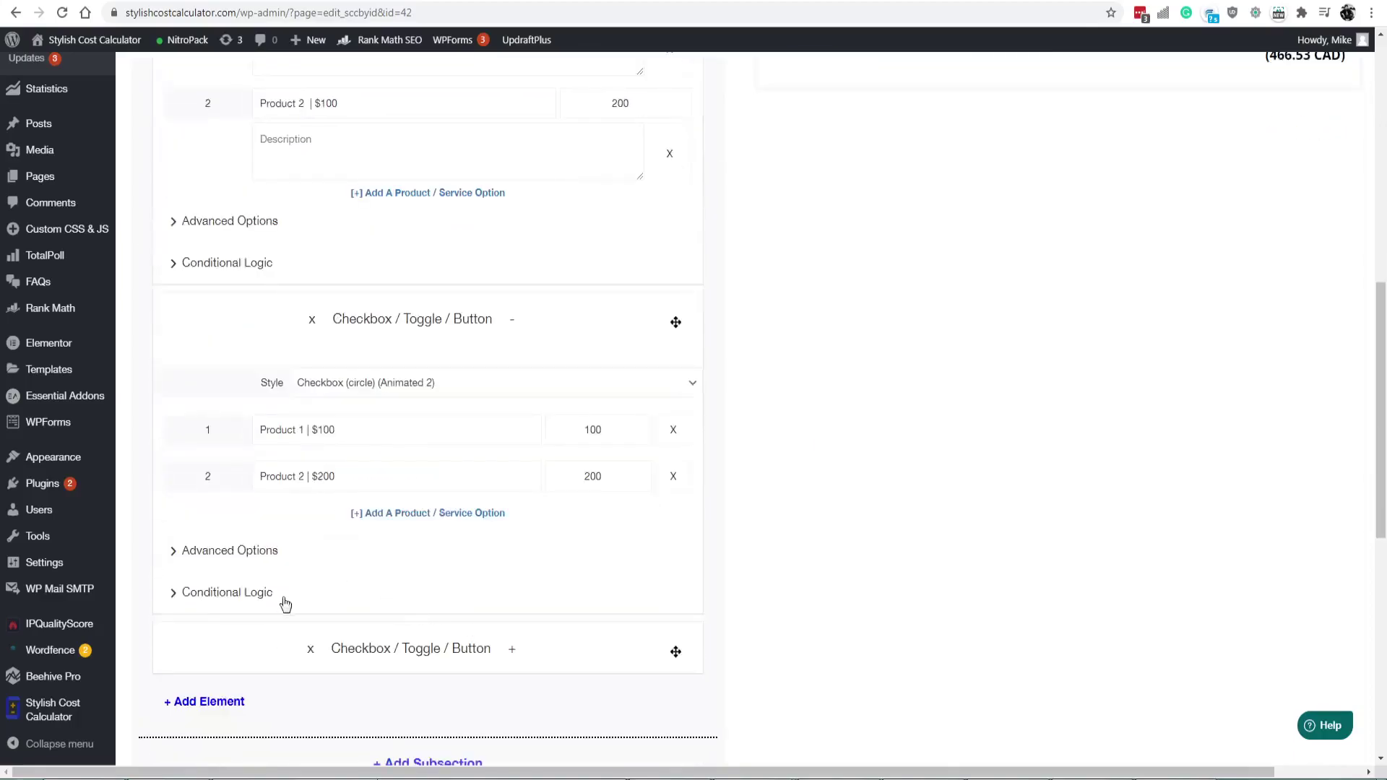
# Expand the radio element and open the price of Only Product 2 for editing
pyautogui.click(498, 649)
pyautogui.scroll(-2, 380, 653)
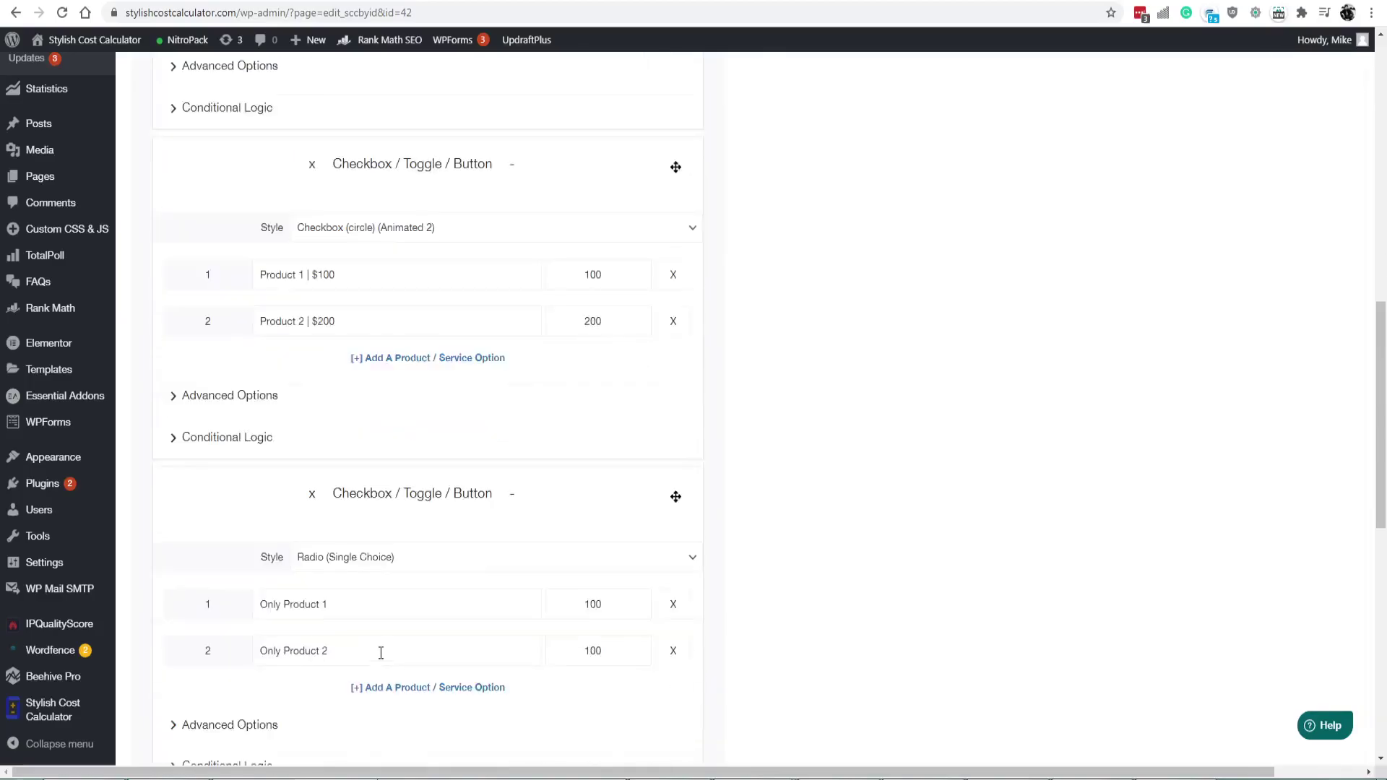
pyautogui.click(624, 653)
# Collapse the dropdown, checkbox and radio elements in the subsection
pyautogui.scroll(-3, 551, 544)
pyautogui.scroll(12, 532, 485)
pyautogui.click(492, 343)
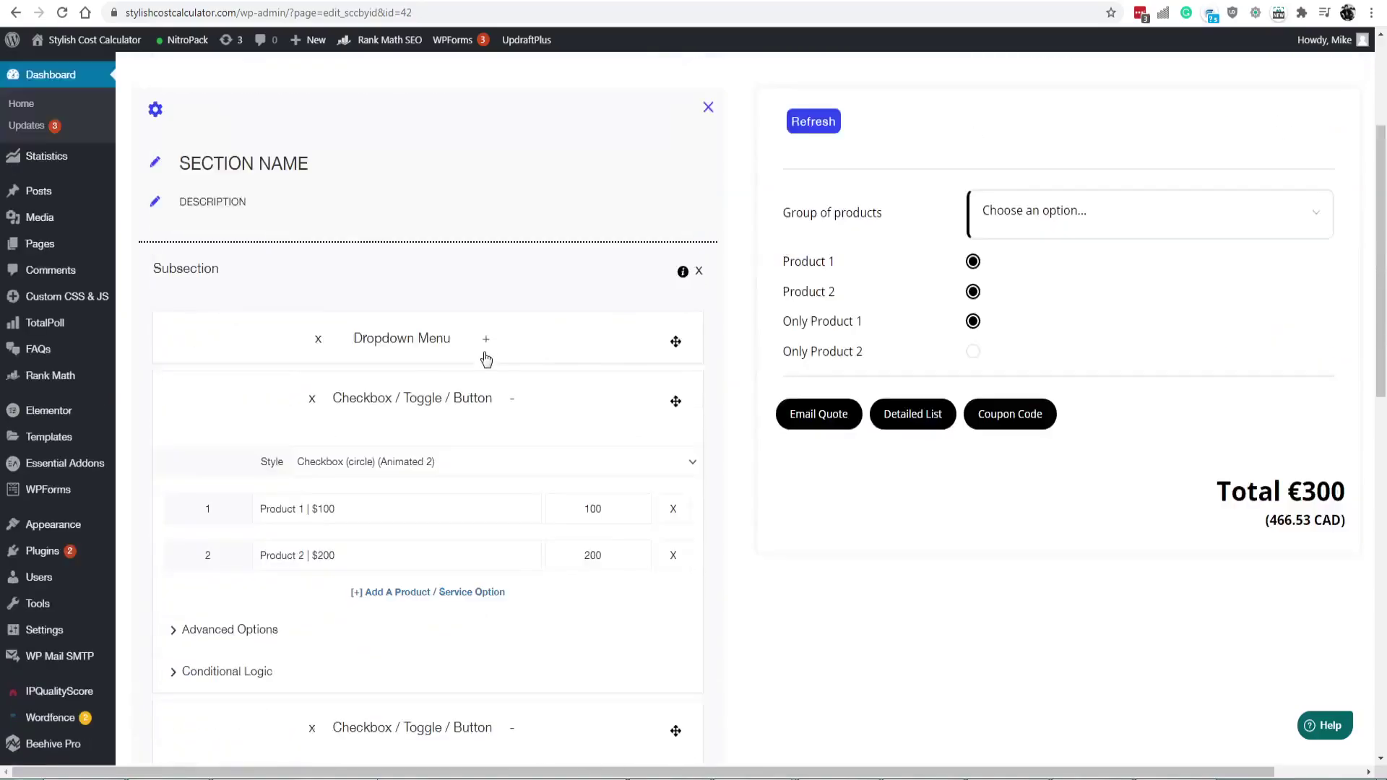
pyautogui.click(511, 398)
pyautogui.click(510, 457)
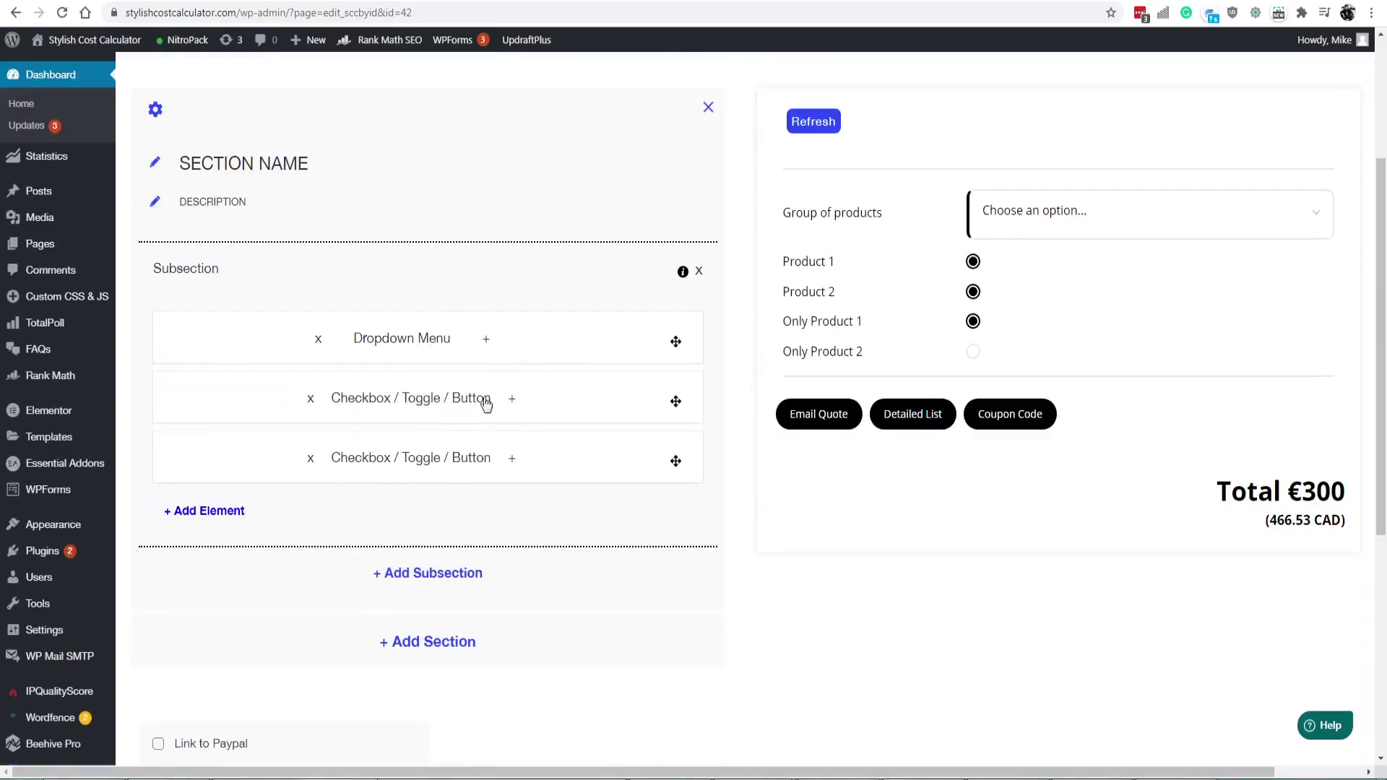
# Add a simple button element to the subsection with two options named Service 1 and Service 2
pyautogui.click(230, 513)
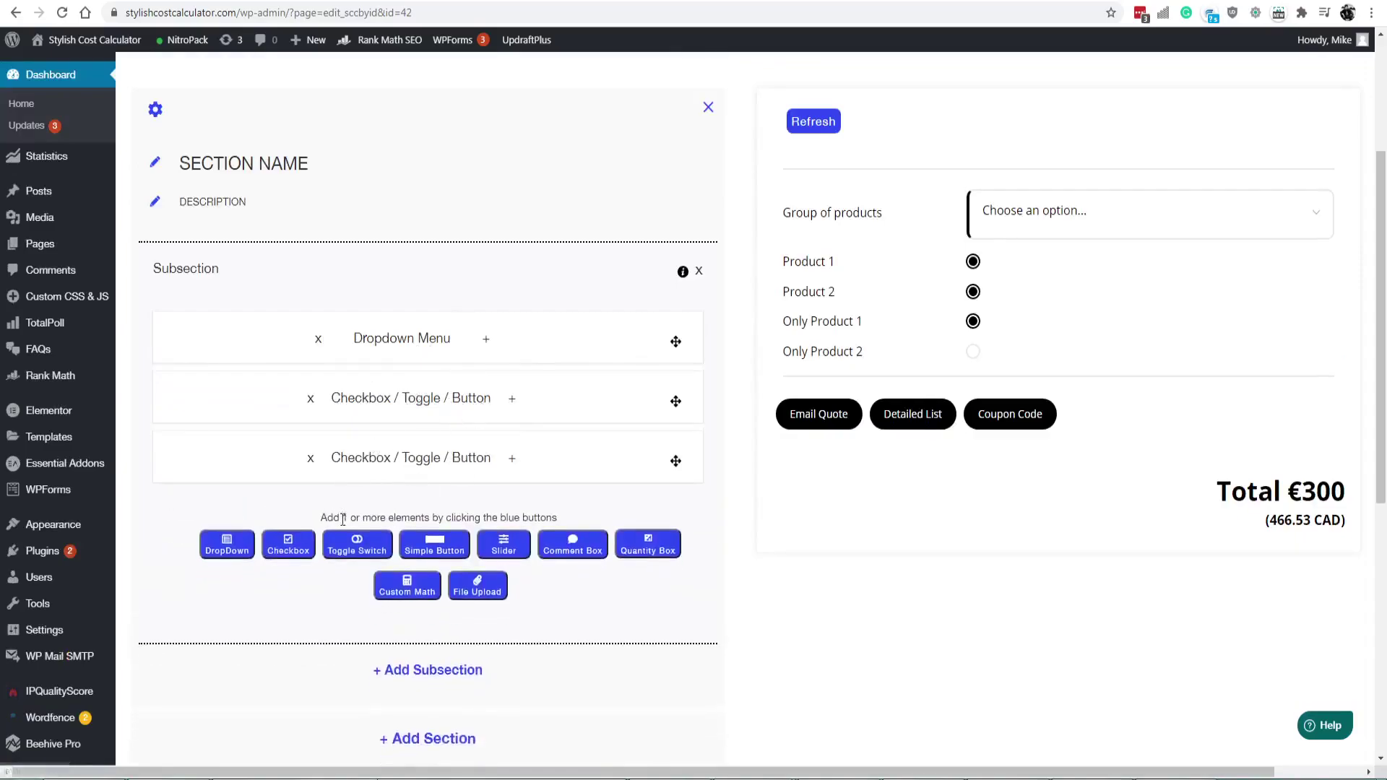
pyautogui.click(435, 548)
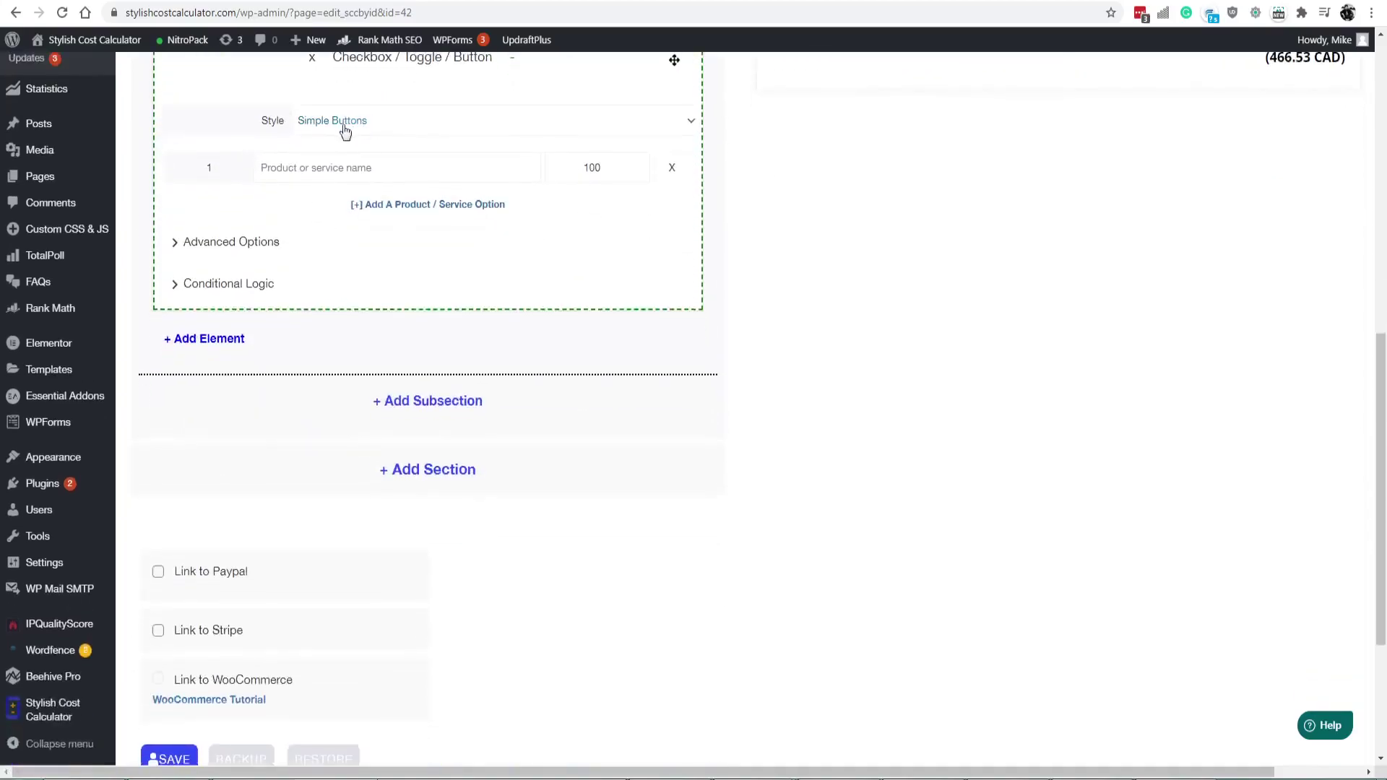
pyautogui.click(337, 169)
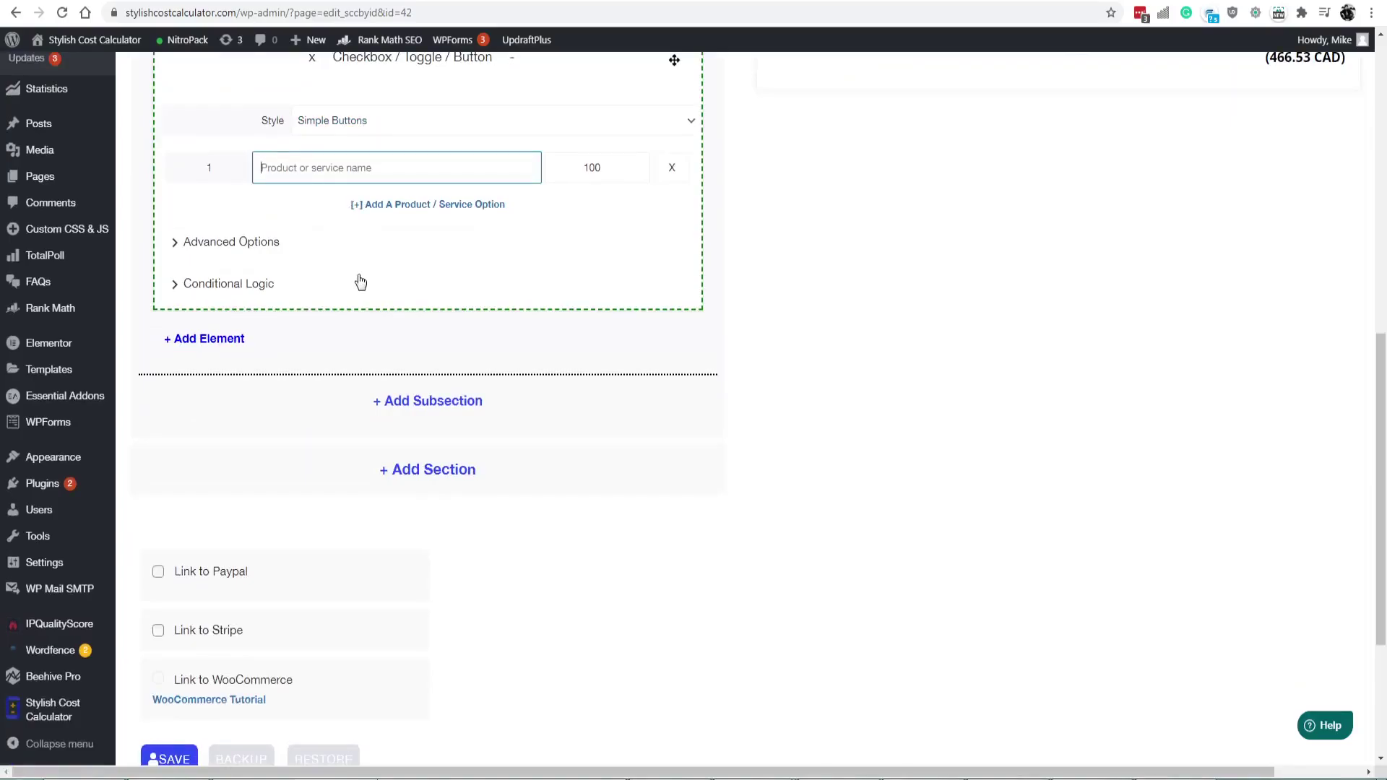
pyautogui.write('Ser')
pyautogui.click(428, 205)
pyautogui.tripleClick(318, 167)
pyautogui.moveTo(318, 168); pyautogui.dragTo(319, 207)
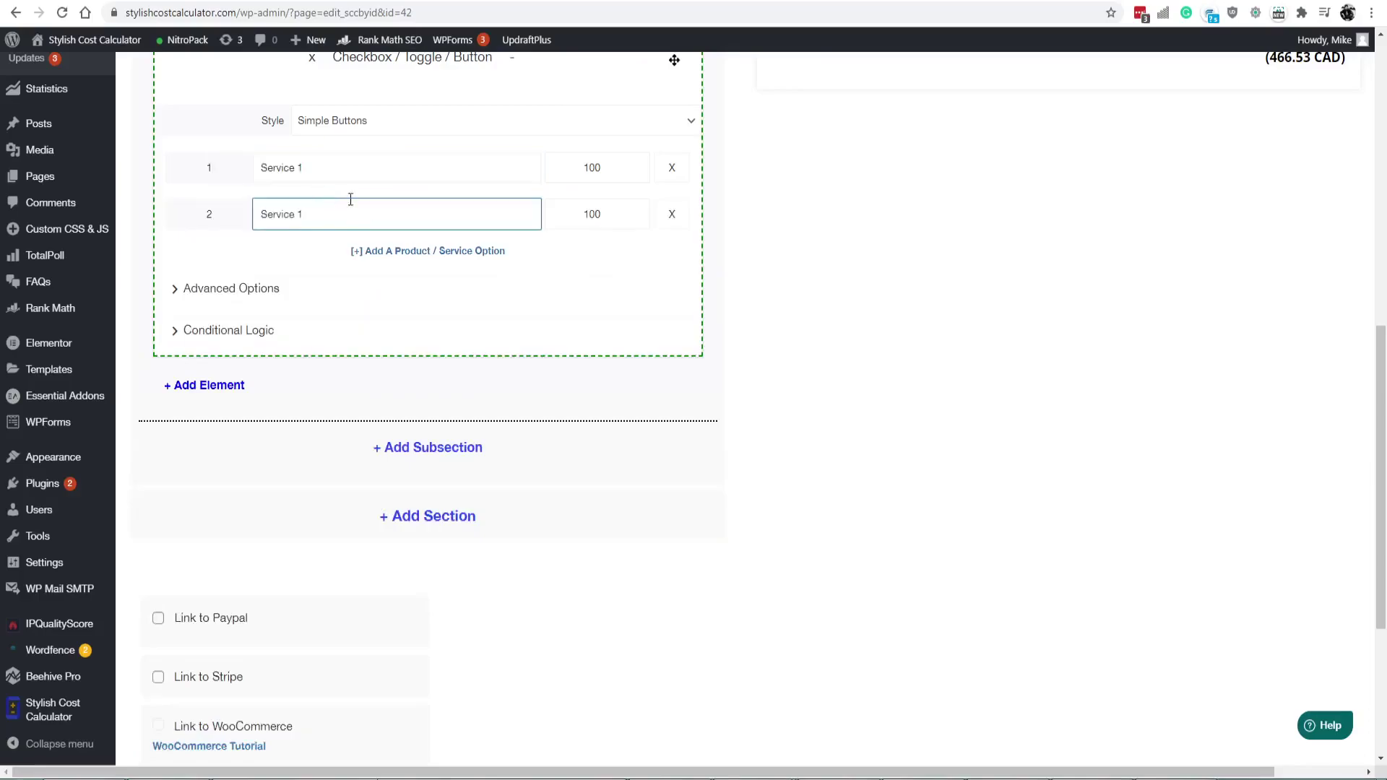
# Set the price of Service 2 to 200 and refresh the preview
pyautogui.click(570, 165)
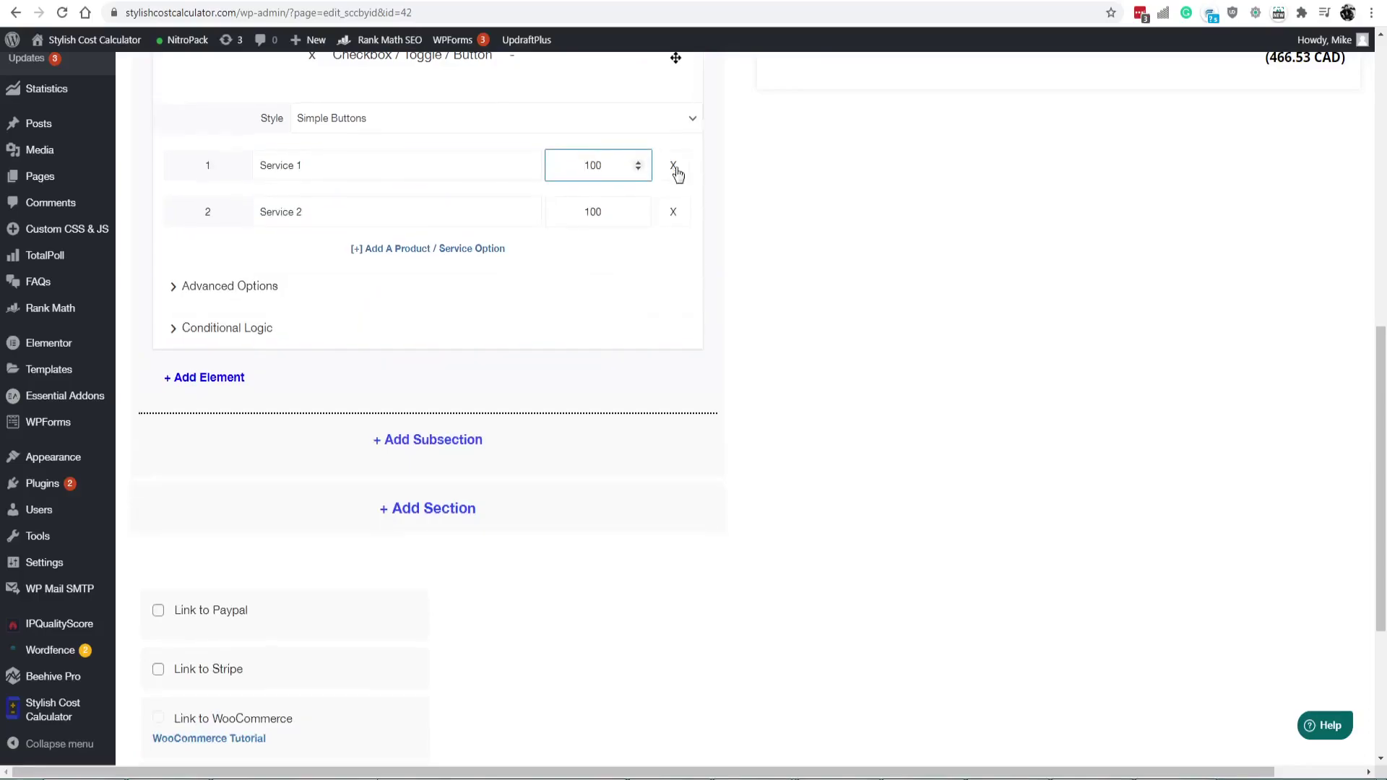
pyautogui.click(594, 216)
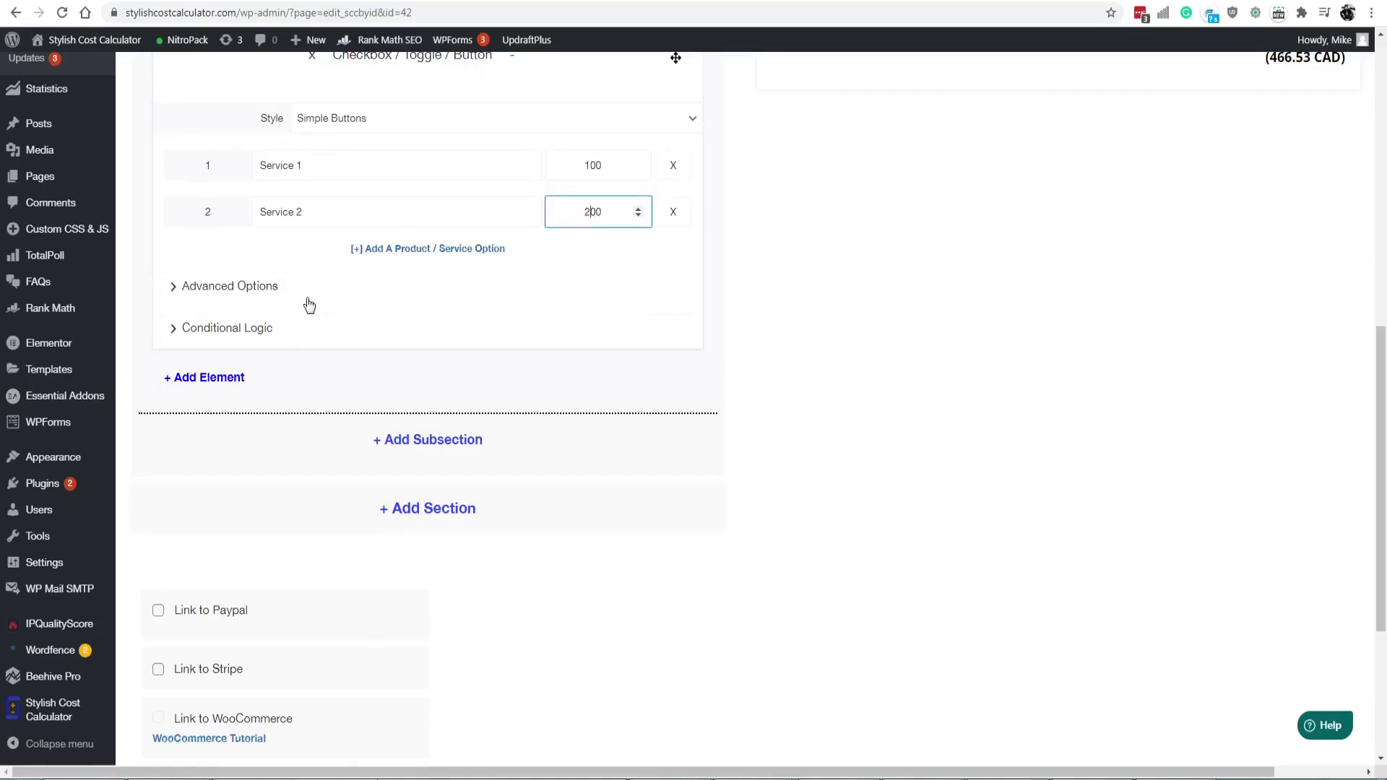
pyautogui.scroll(8, 894, 311)
pyautogui.click(813, 200)
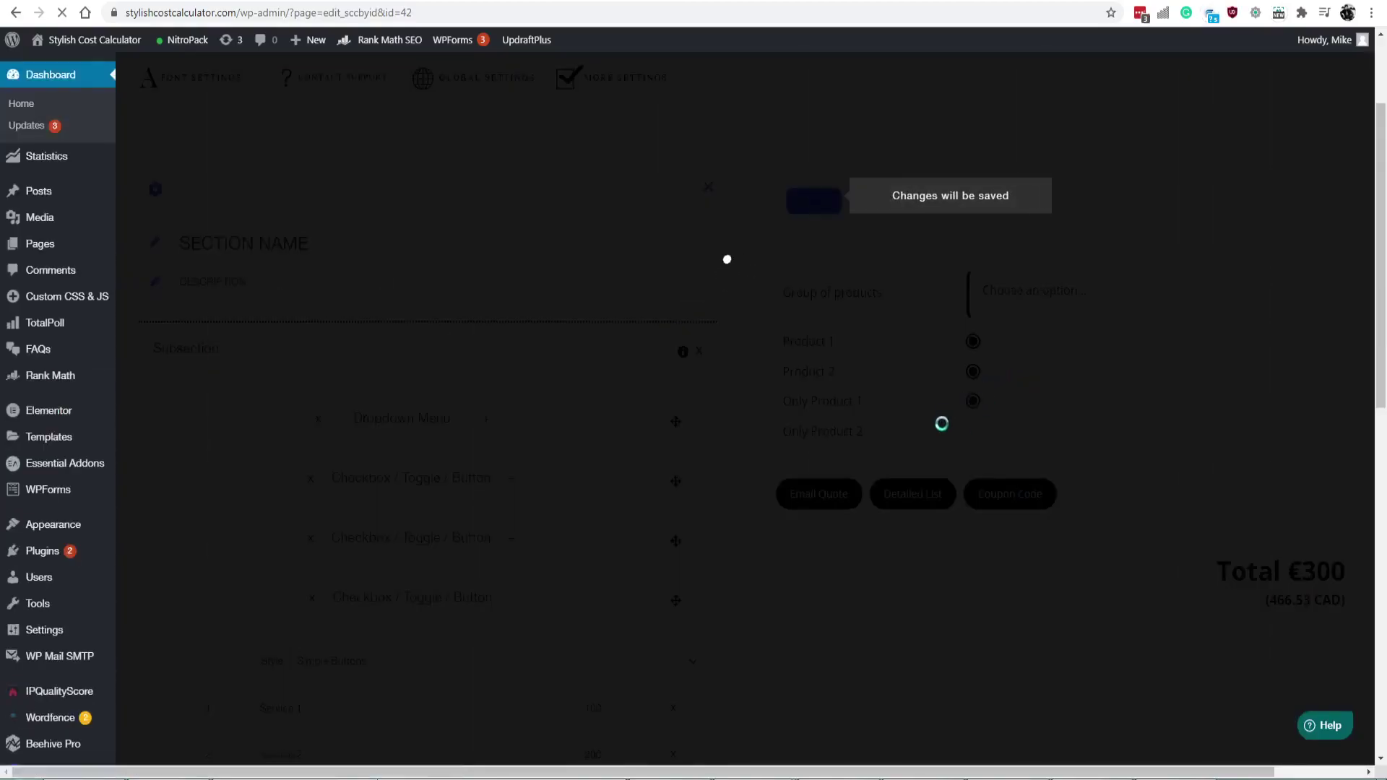
# Test the Service 1 and Service 2 buttons in the preview, toggling each on and off and checking the total
pyautogui.scroll(-1, 951, 417)
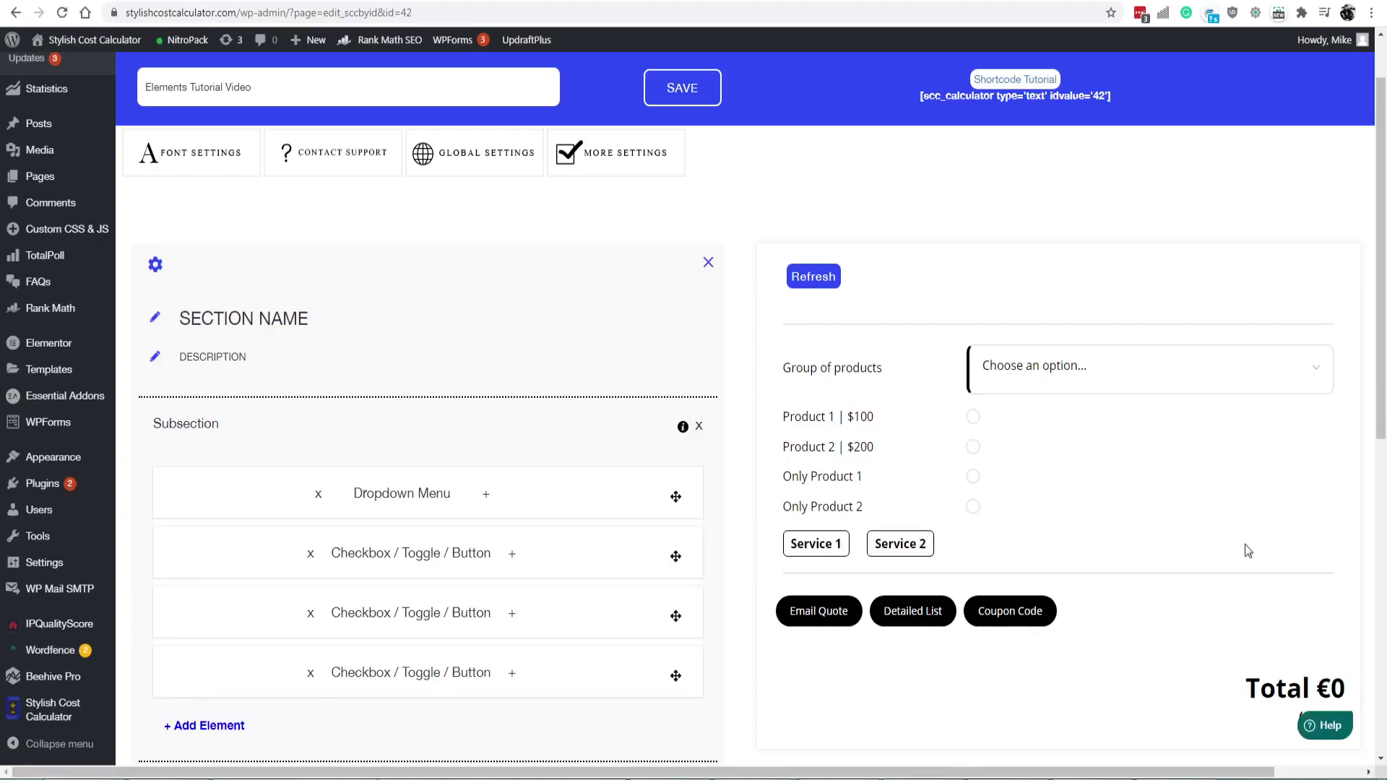
pyautogui.click(818, 545)
pyautogui.click(903, 544)
pyautogui.click(907, 545)
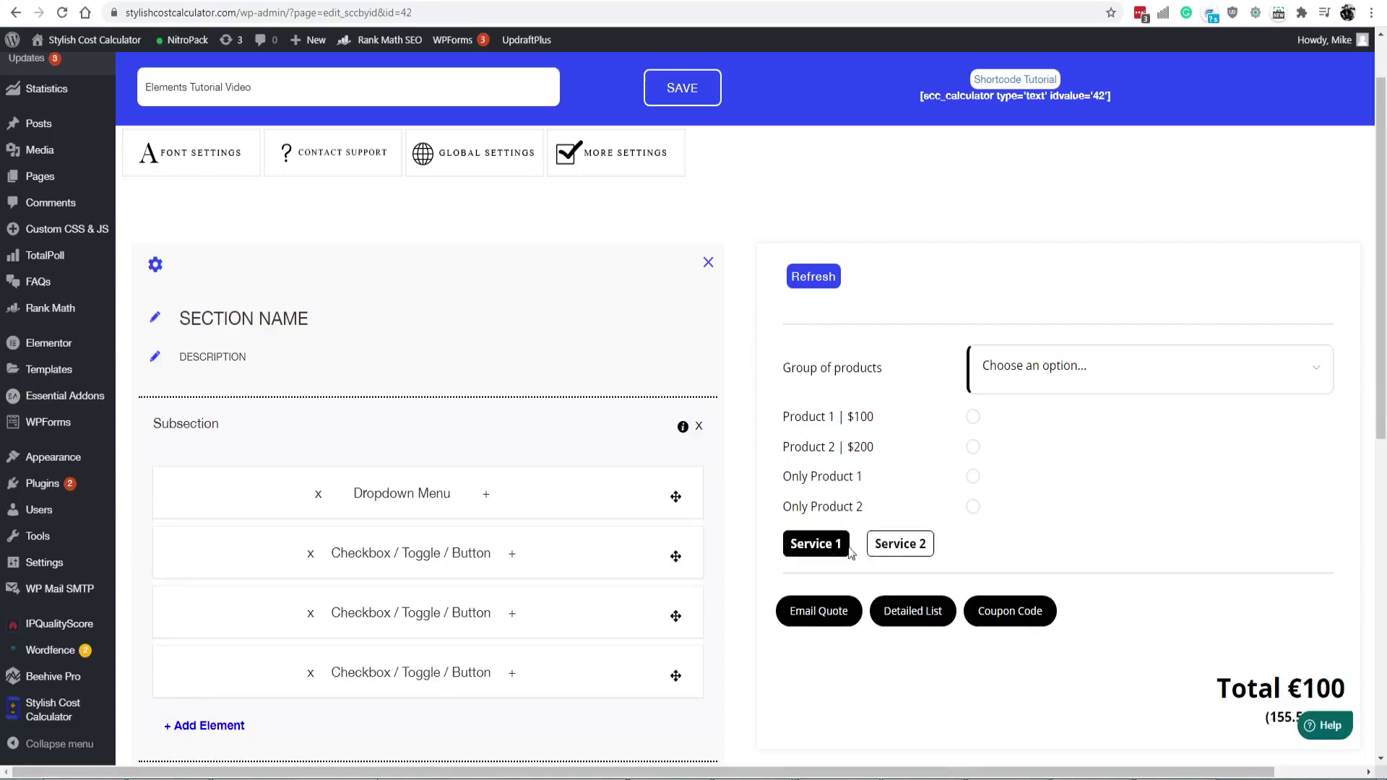
pyautogui.click(815, 546)
pyautogui.click(903, 545)
pyautogui.click(831, 547)
pyautogui.click(919, 545)
pyautogui.click(820, 545)
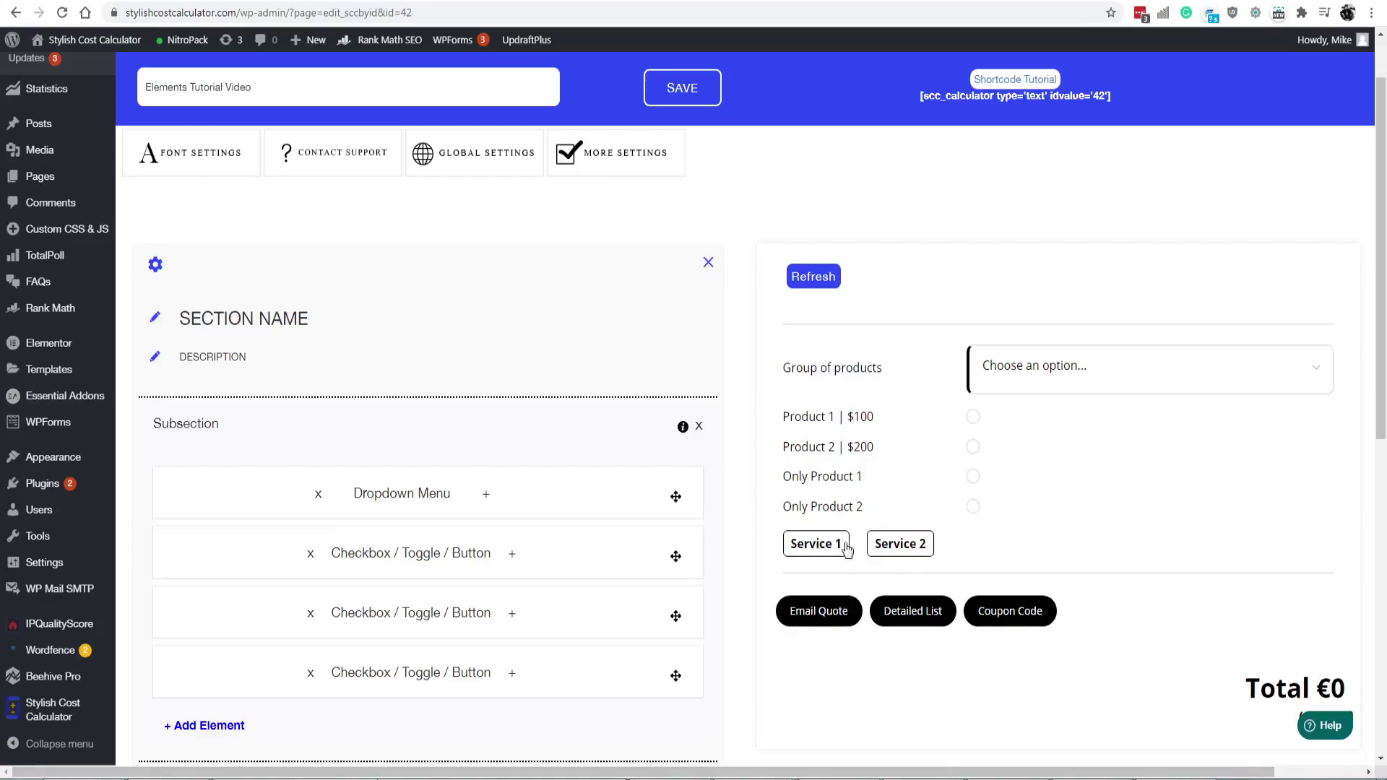
pyautogui.click(845, 549)
pyautogui.click(916, 544)
pyautogui.click(836, 544)
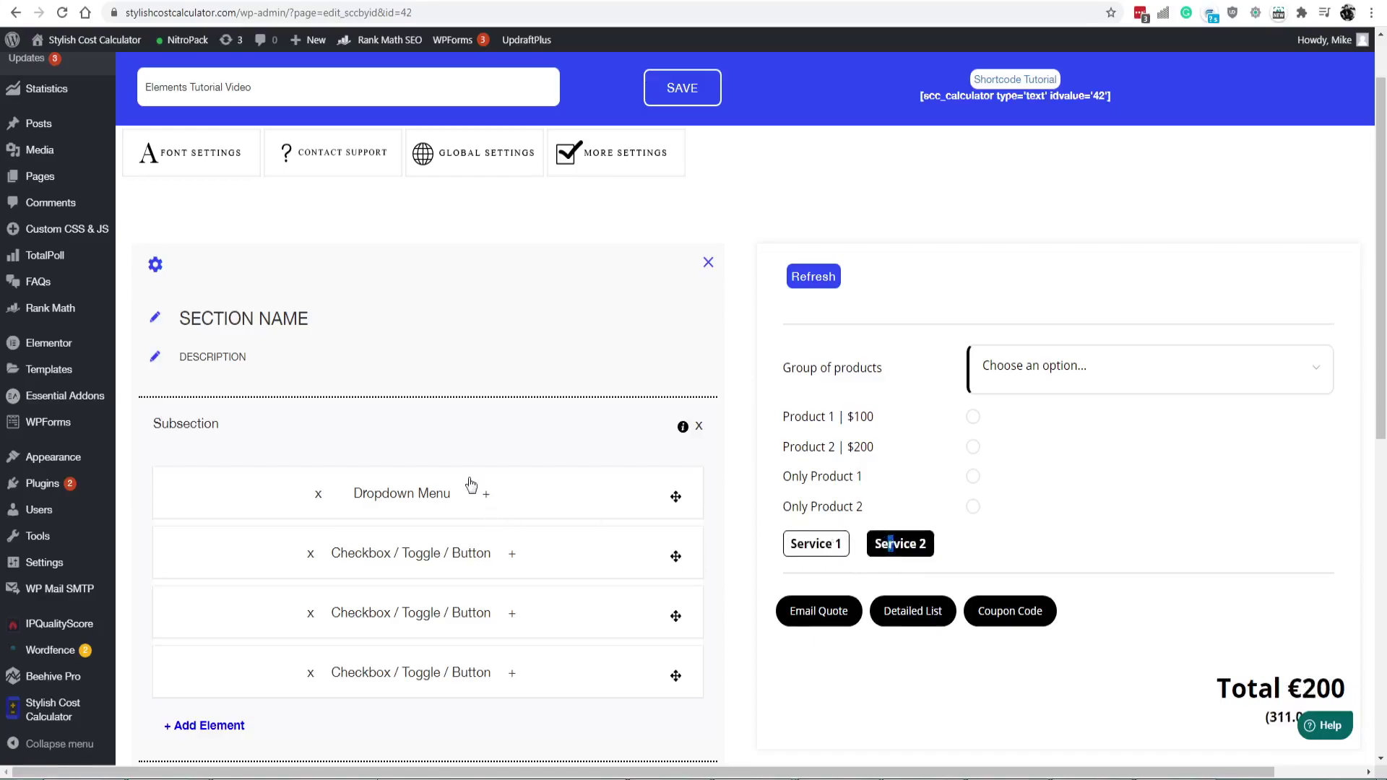
# Add a slider element to the subsection below the simple button element
pyautogui.scroll(-2, 303, 467)
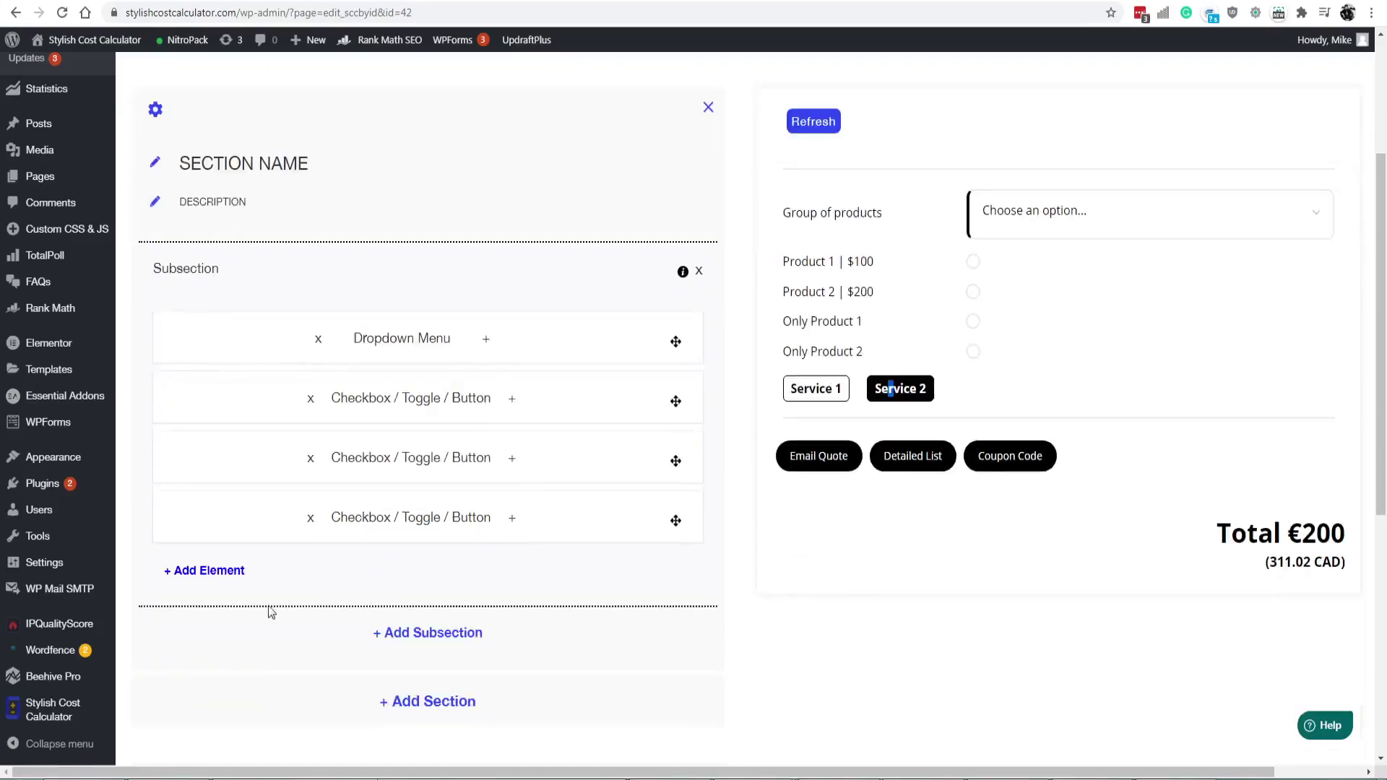
pyautogui.click(230, 569)
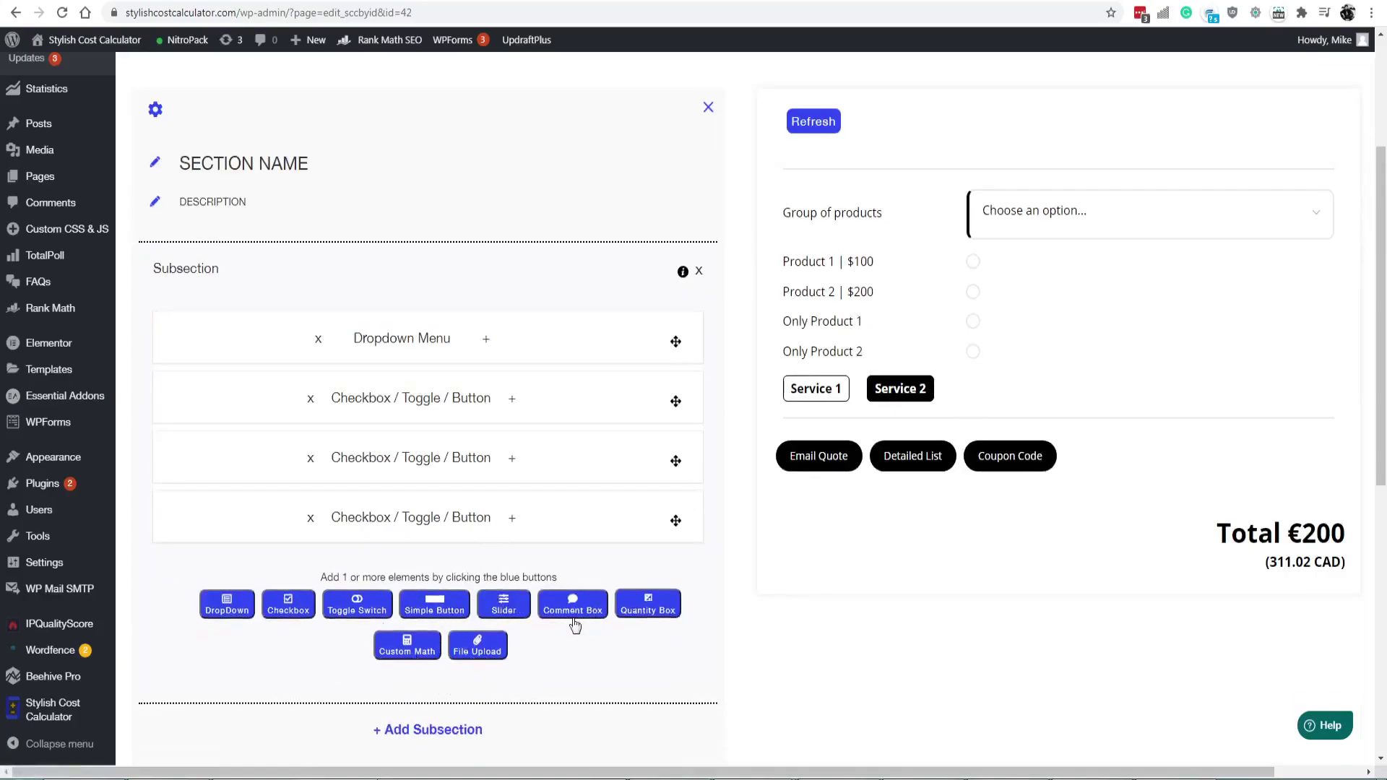
pyautogui.click(507, 614)
pyautogui.click(668, 436)
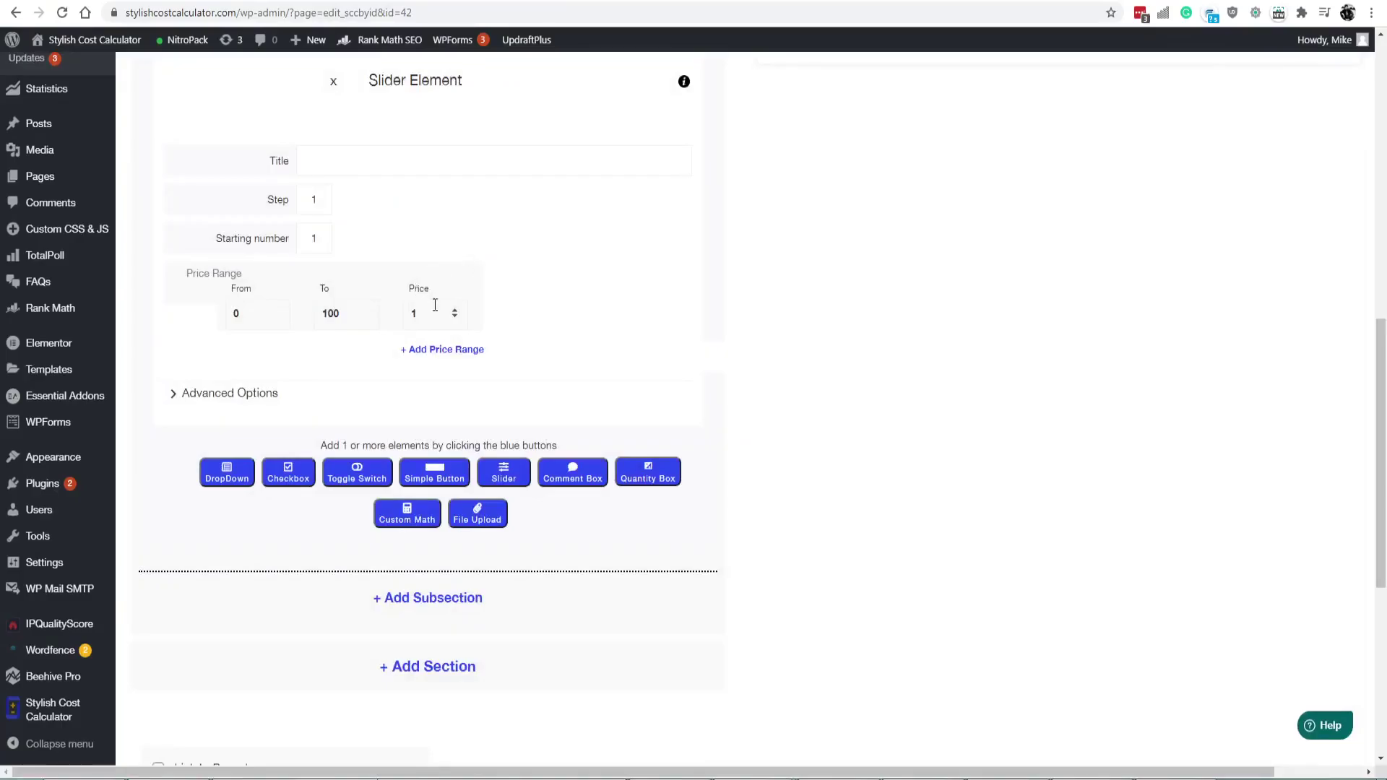
# Title the slider element Number of days
pyautogui.scroll(1, 437, 311)
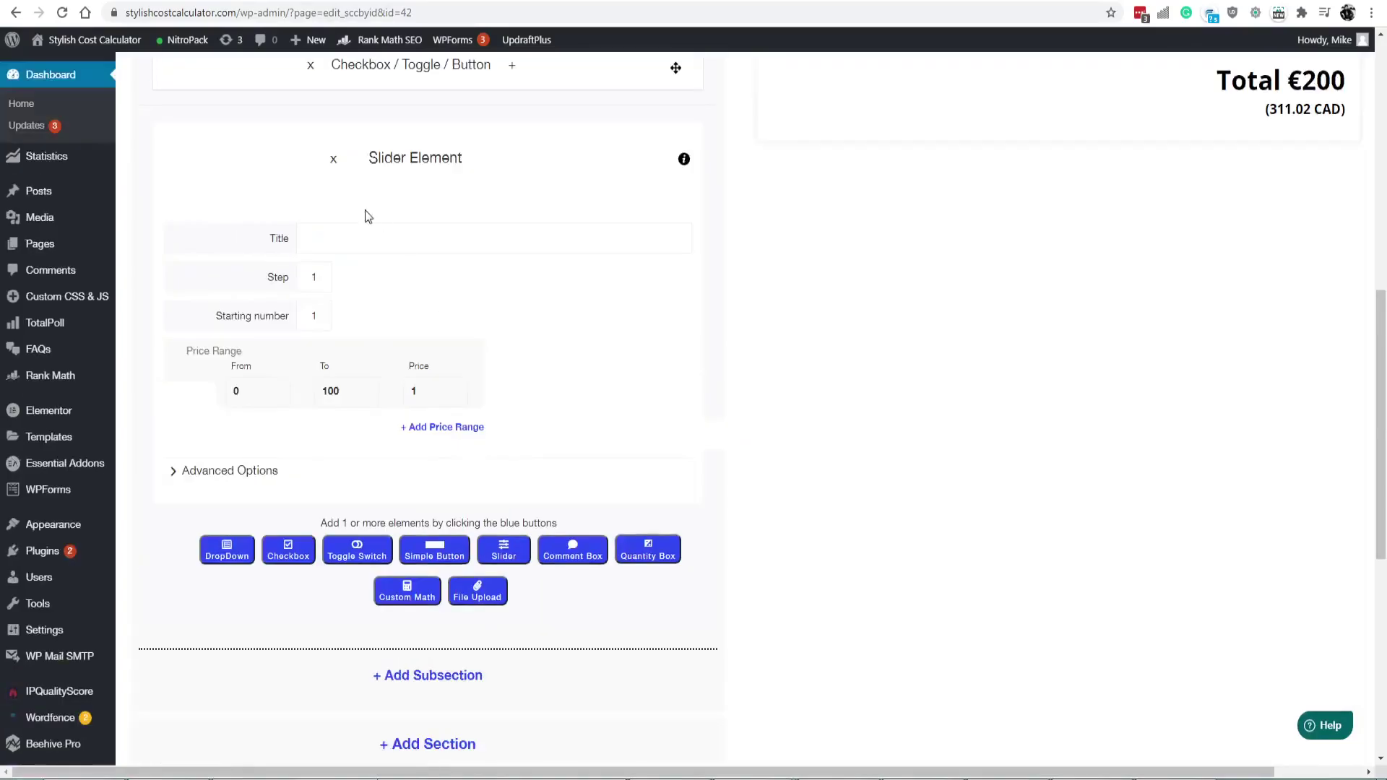
pyautogui.click(348, 243)
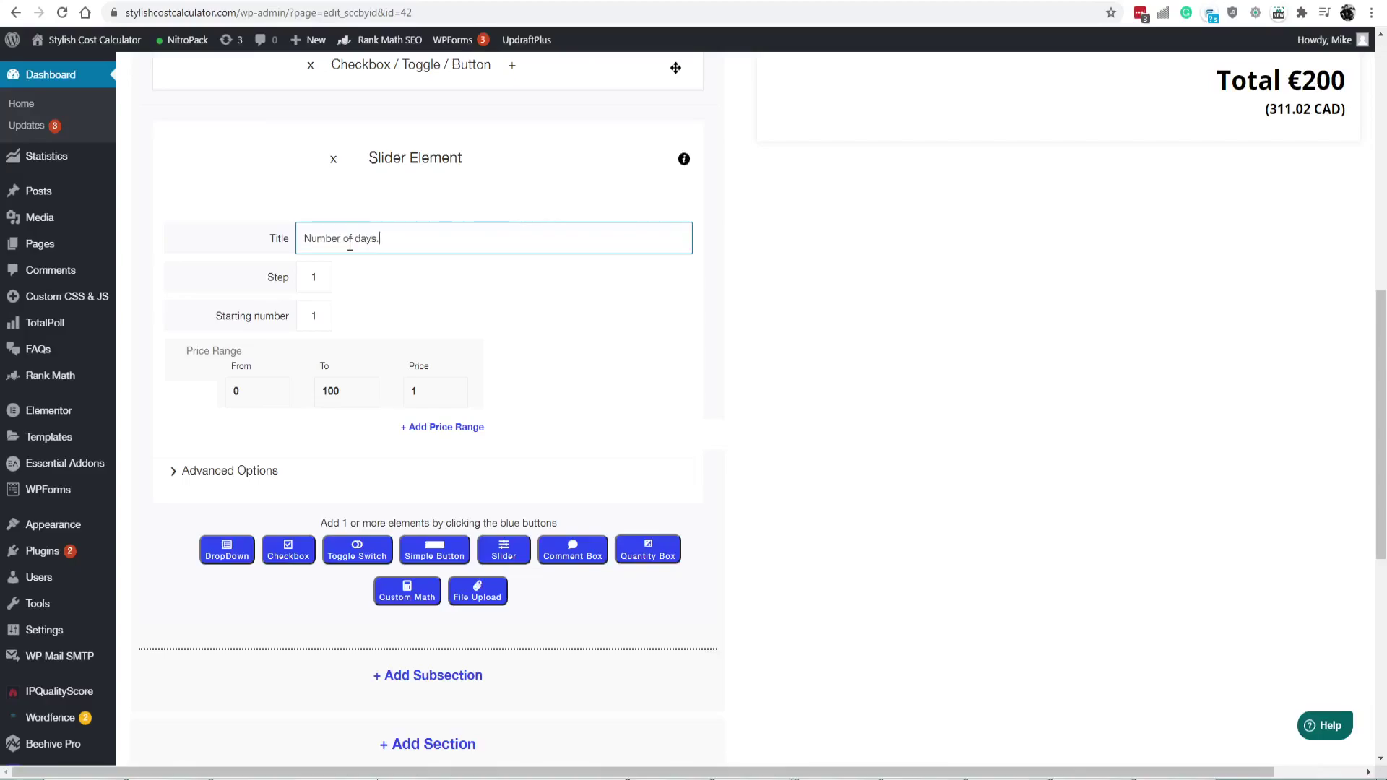
pyautogui.moveTo(383, 231); pyautogui.dragTo(185, 282)
pyautogui.click(397, 238)
pyautogui.moveTo(396, 238); pyautogui.dragTo(303, 239)
pyautogui.click(356, 242)
pyautogui.tripleClick(375, 232)
pyautogui.click(402, 251)
# Set the slider's price range to end at 50 with a price of 10
pyautogui.doubleClick(331, 391)
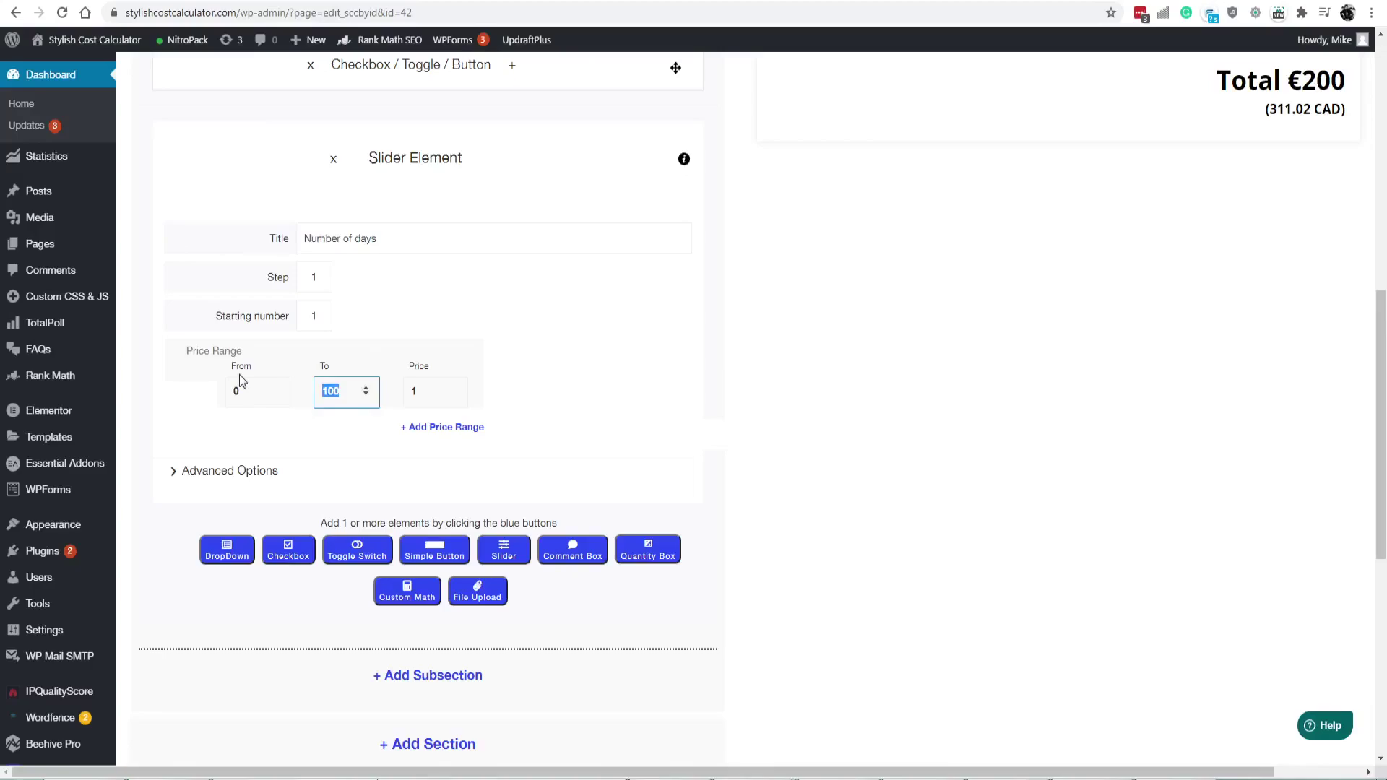
pyautogui.write('50')
pyautogui.press('Tab')
pyautogui.write('10')
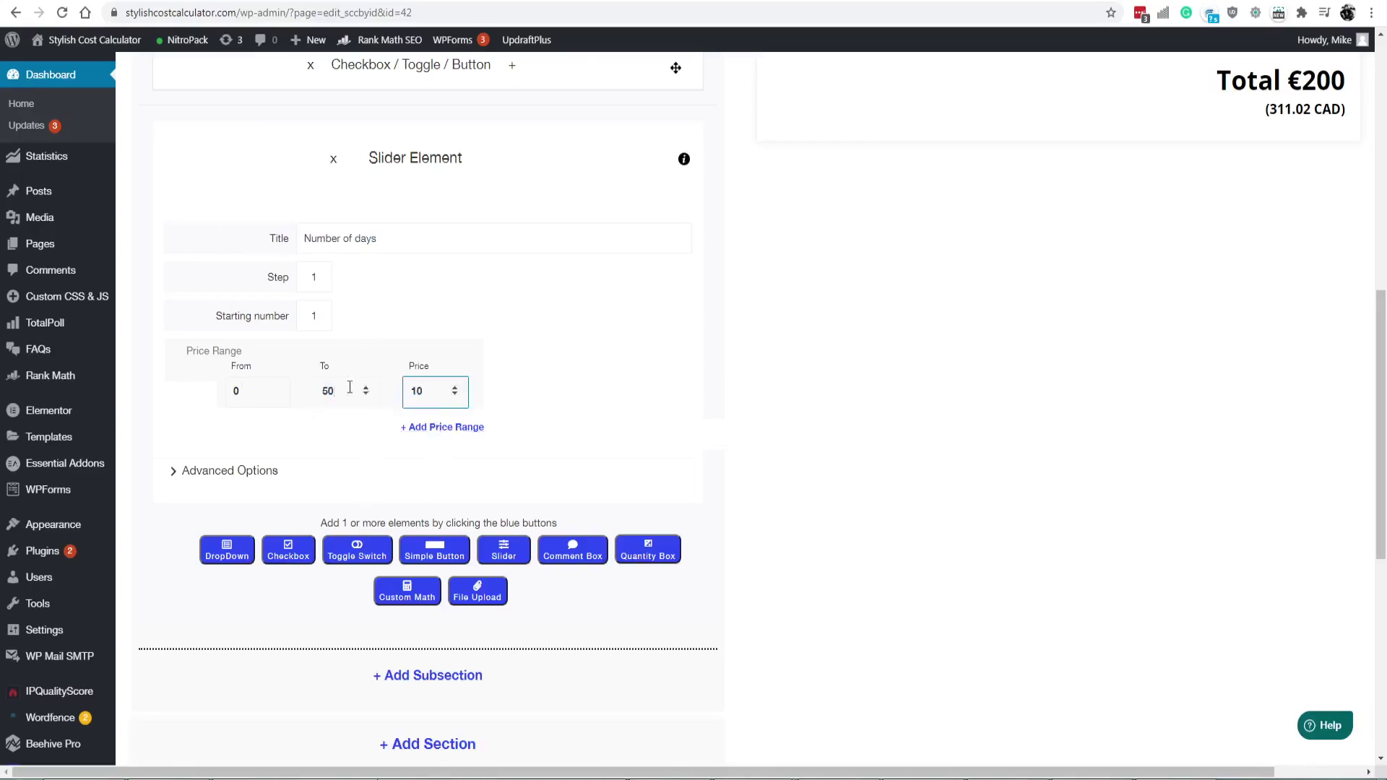
pyautogui.moveTo(335, 396); pyautogui.dragTo(316, 390)
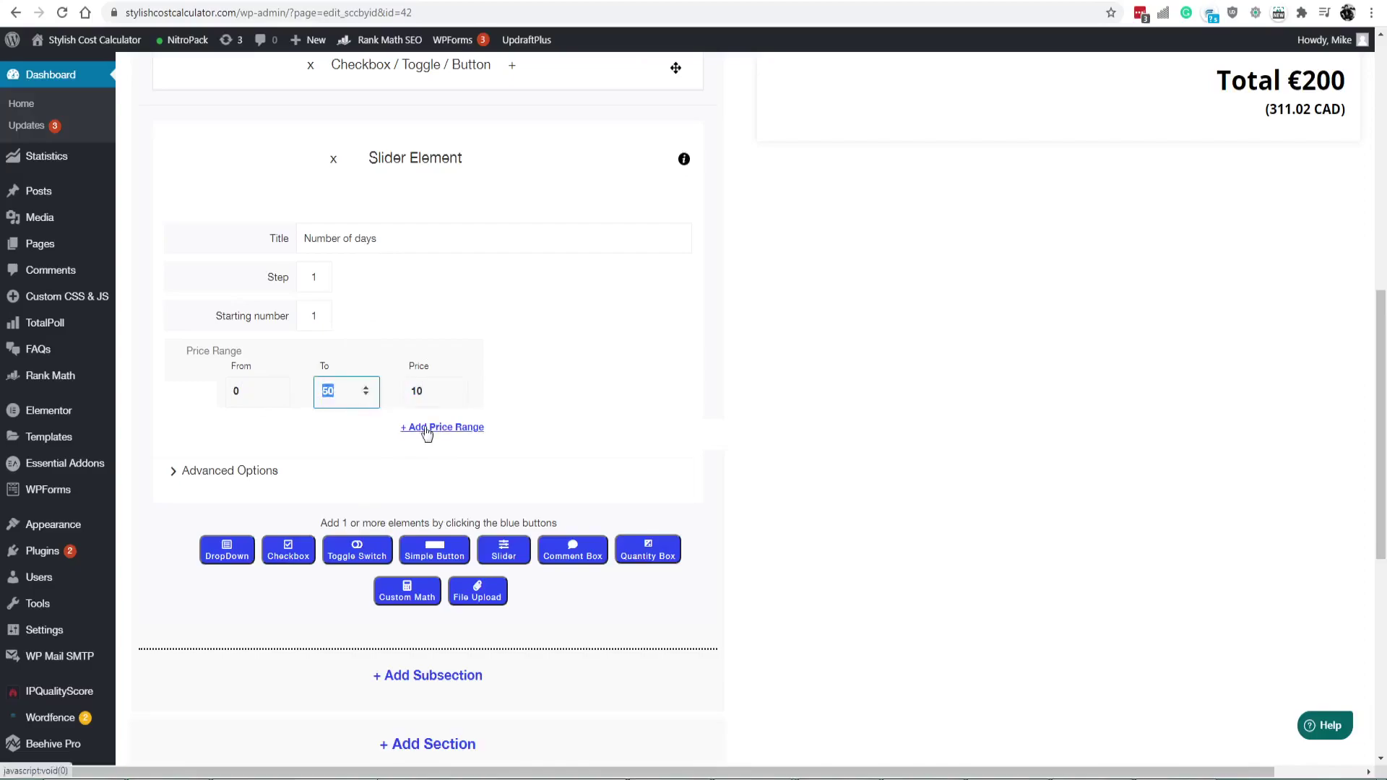
# Add a second price range to the slider and set the end of the first range to 10
pyautogui.click(449, 428)
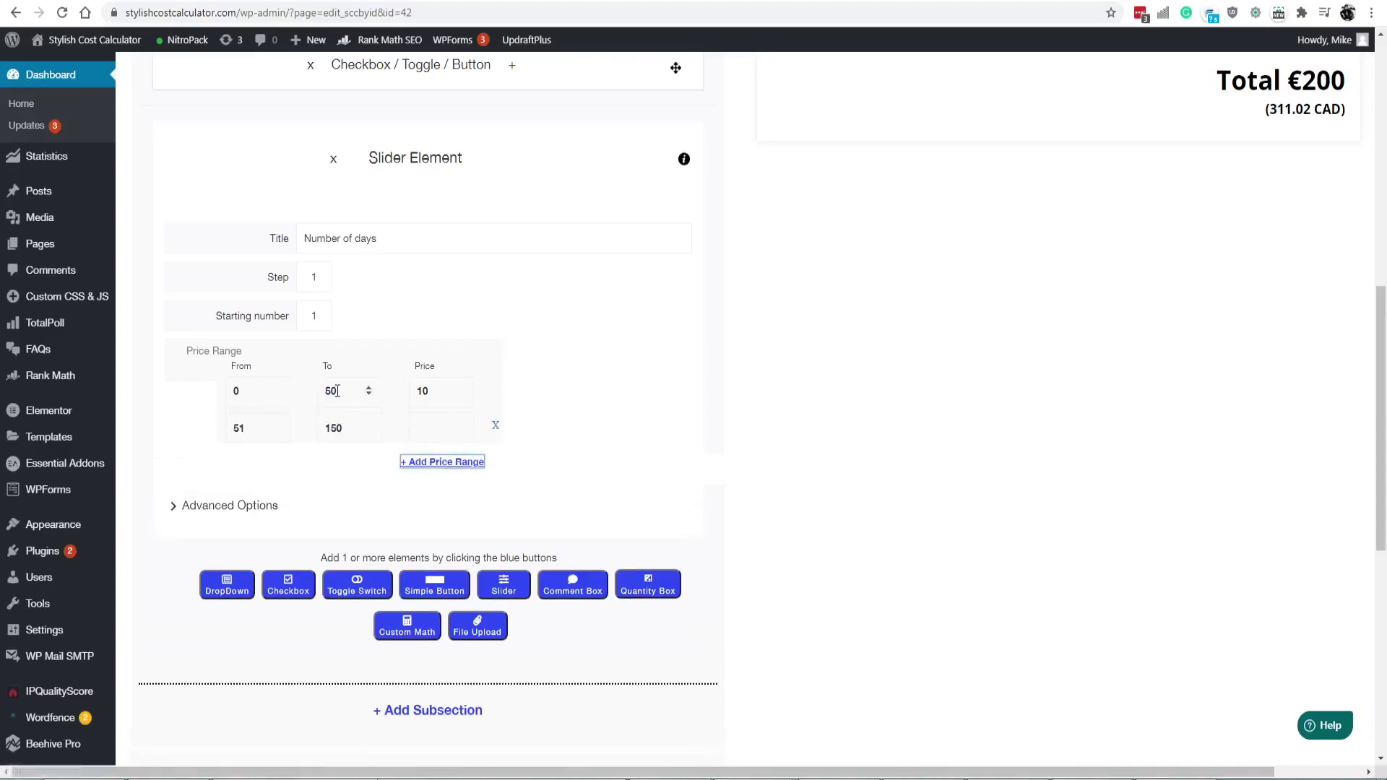
pyautogui.moveTo(337, 391); pyautogui.dragTo(310, 392)
pyautogui.write('1')
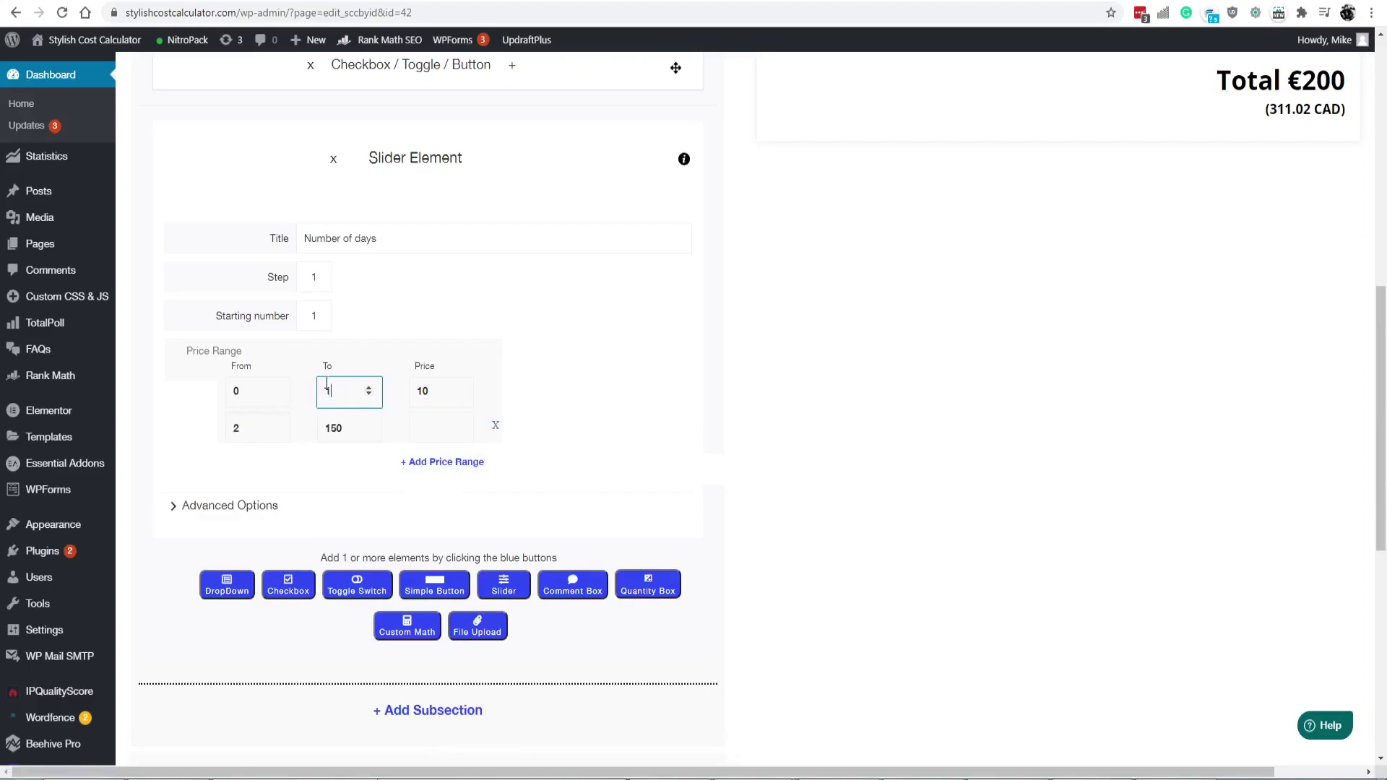
pyautogui.moveTo(430, 400); pyautogui.dragTo(412, 394)
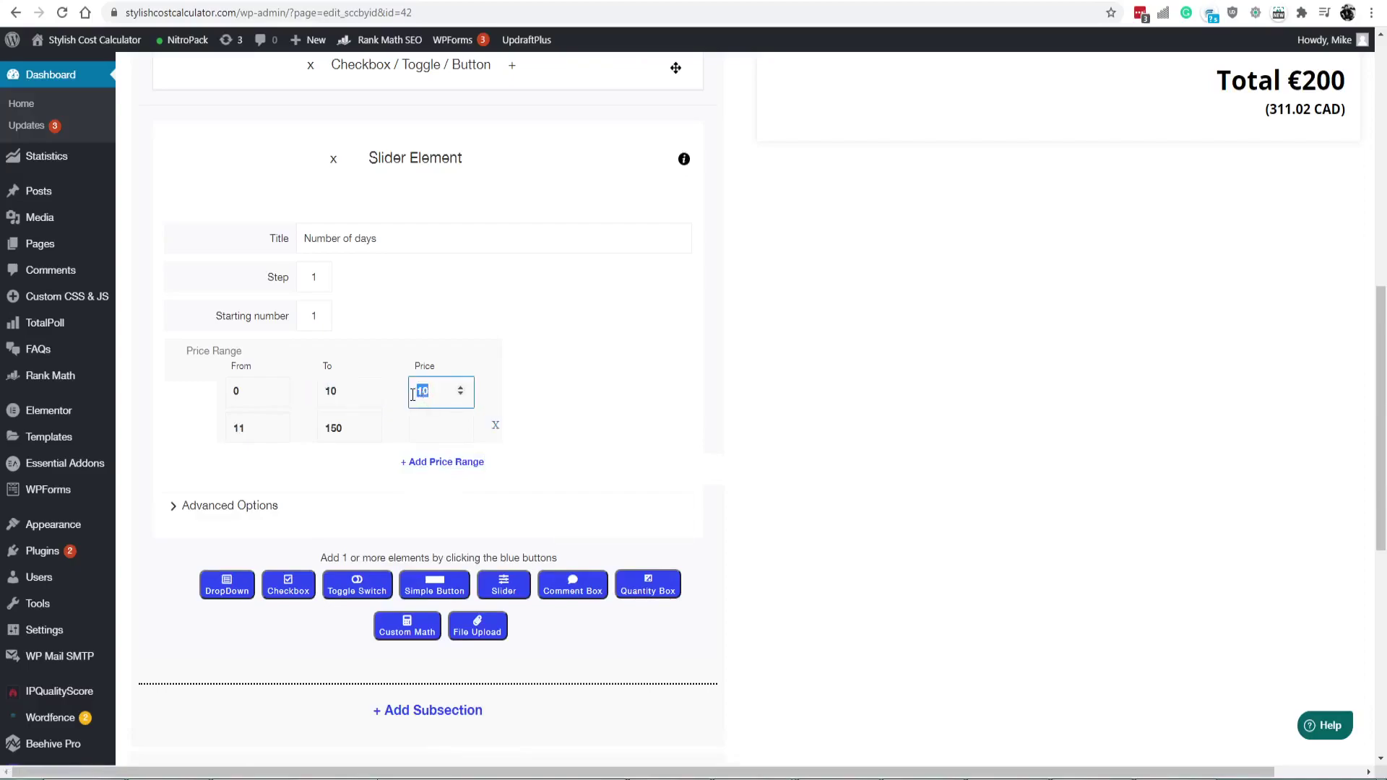
# Set the slider's second price range to end at 20 with a price of 9 and refresh the preview
pyautogui.click(336, 434)
pyautogui.write('20')
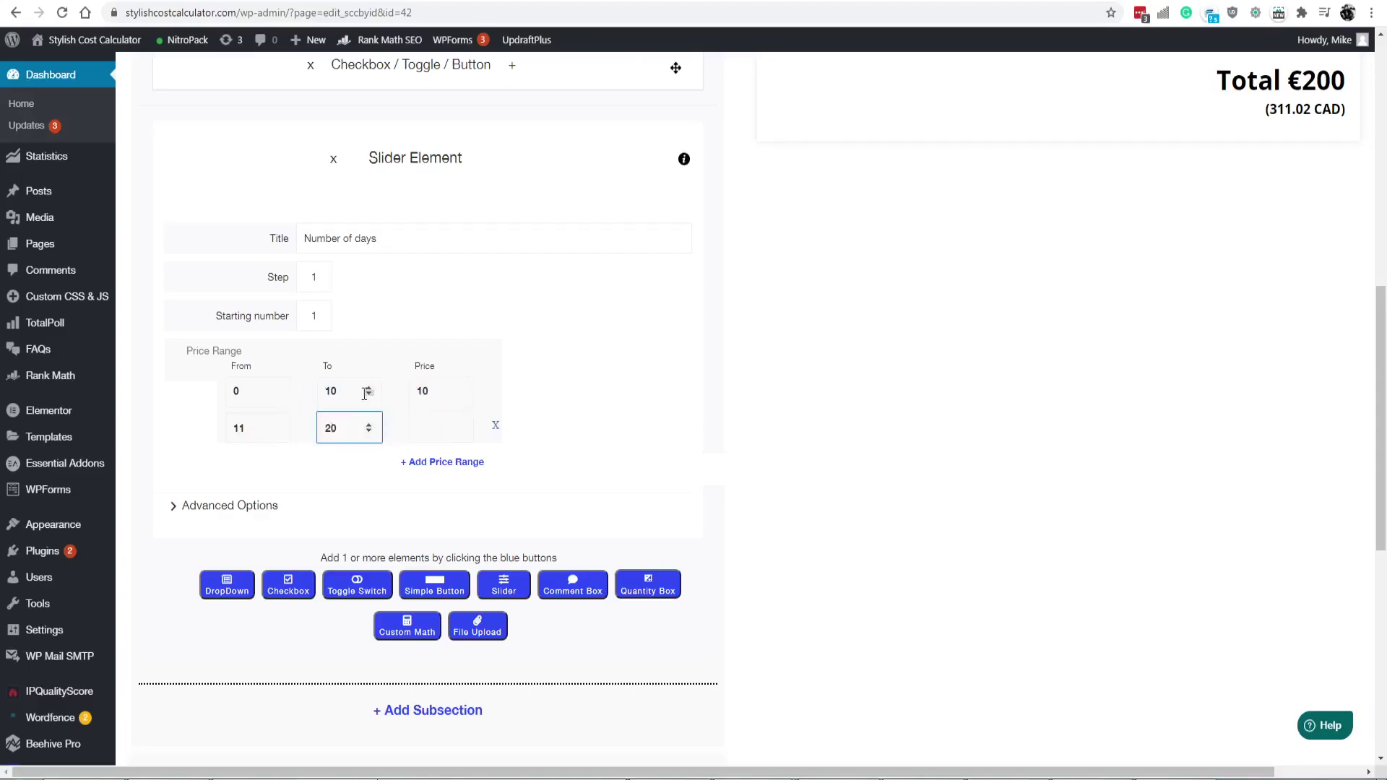
pyautogui.click(426, 424)
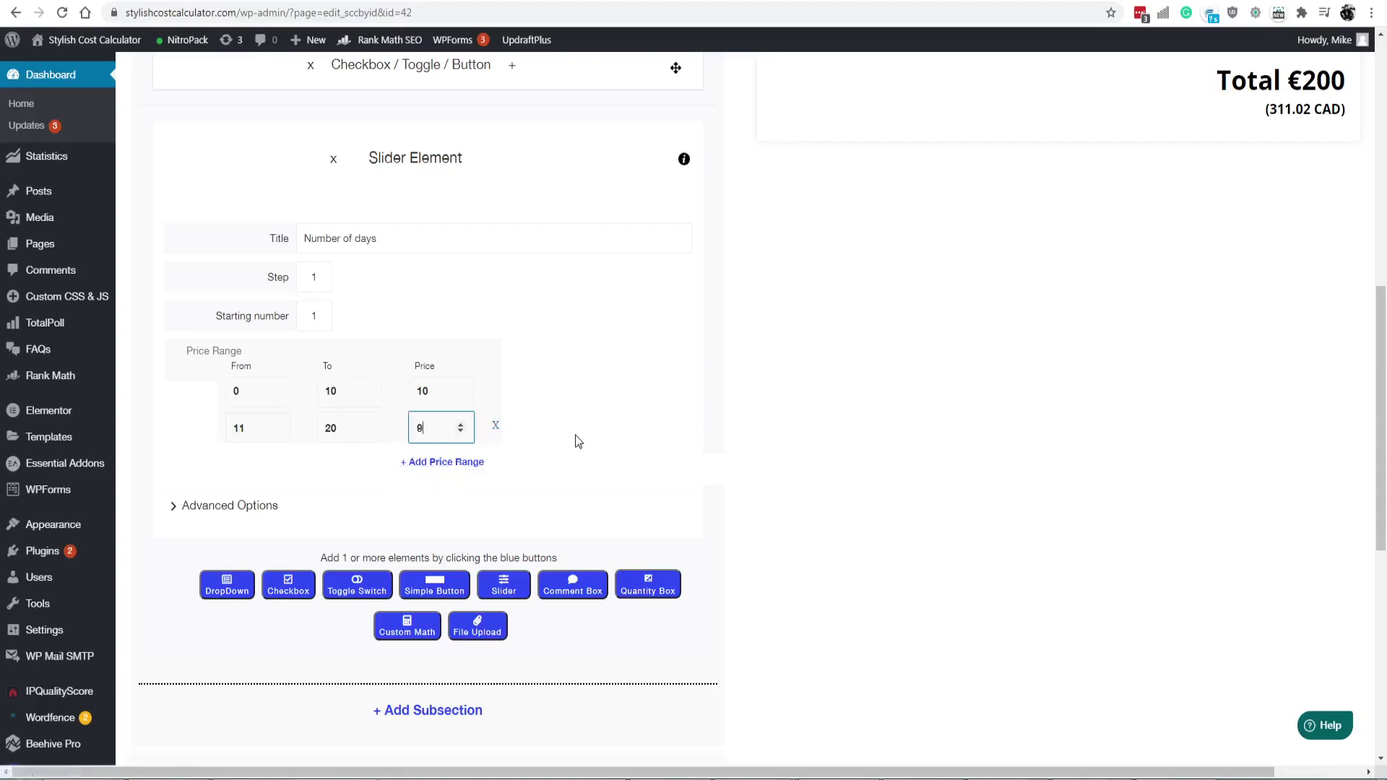
pyautogui.scroll(6, 570, 433)
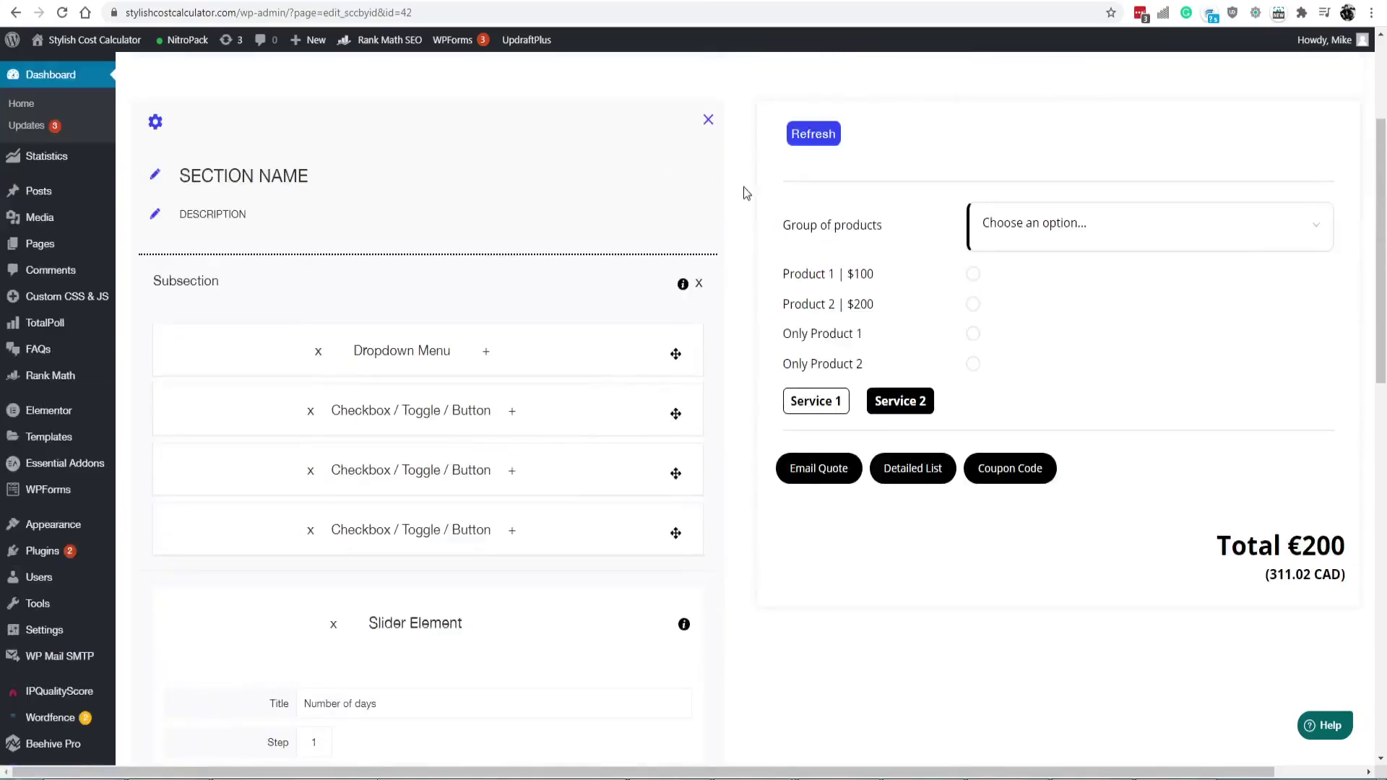
pyautogui.click(814, 133)
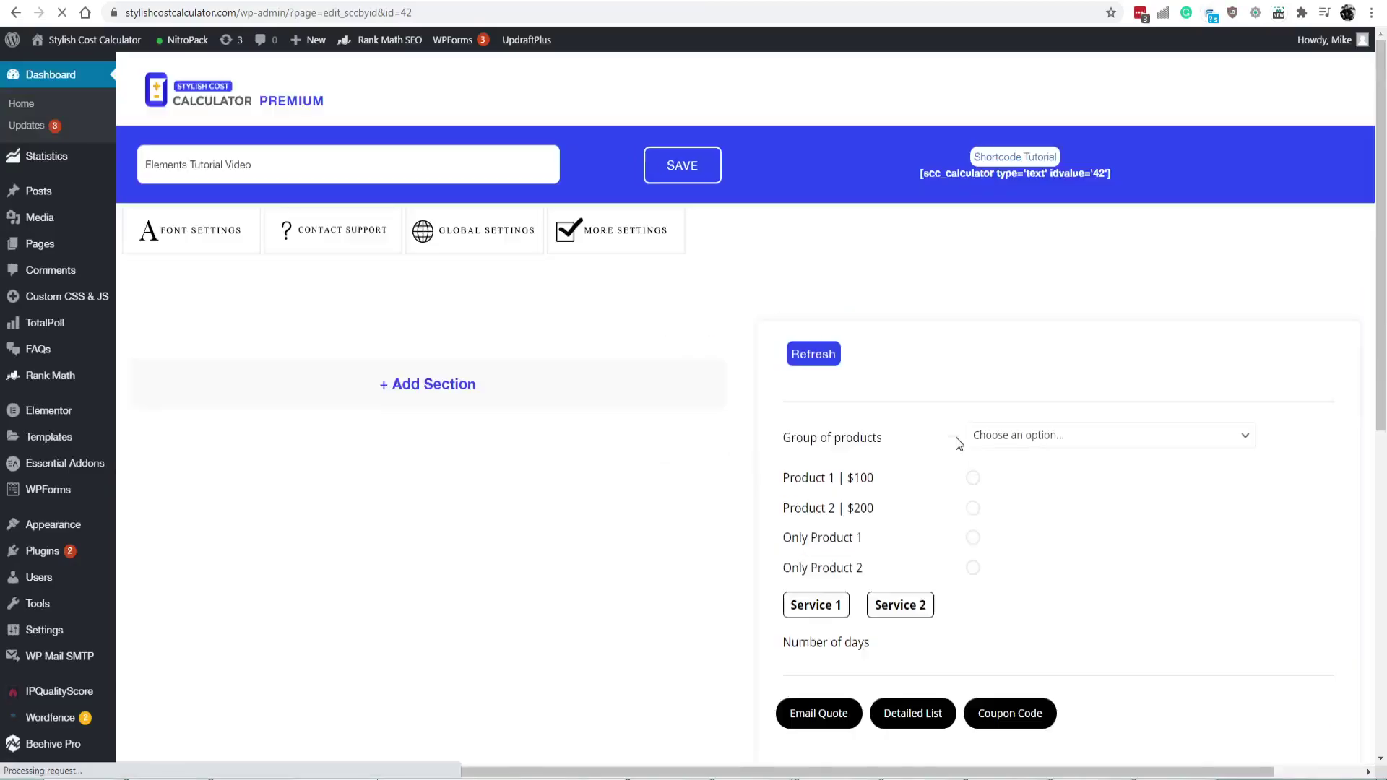
# Test the Number of days slider in the preview at 5 and 3 days, then together with Product 1, checking the total
pyautogui.click(1159, 520)
pyautogui.moveTo(1159, 520); pyautogui.dragTo(1072, 520)
pyautogui.scroll(-2, 659, 513)
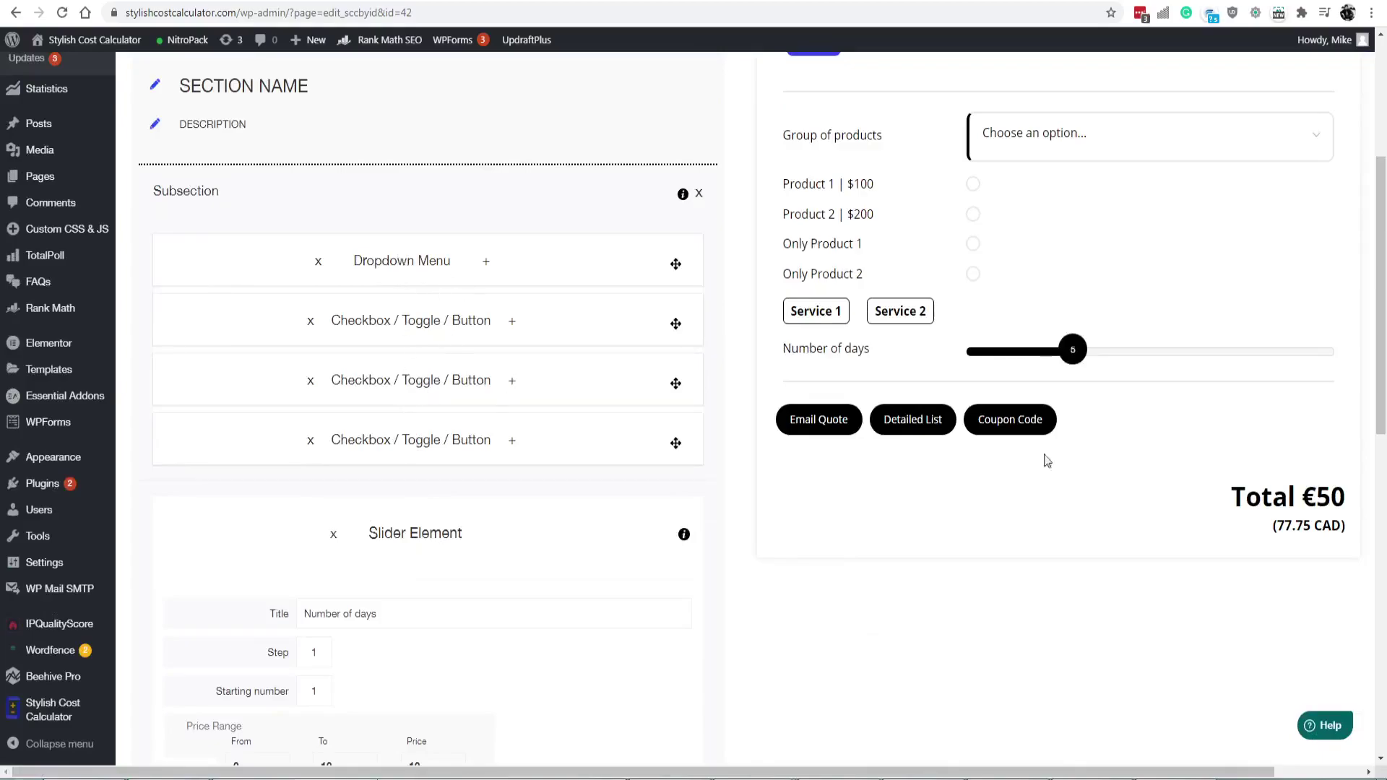
pyautogui.moveTo(1078, 354); pyautogui.dragTo(1036, 356)
pyautogui.click(973, 183)
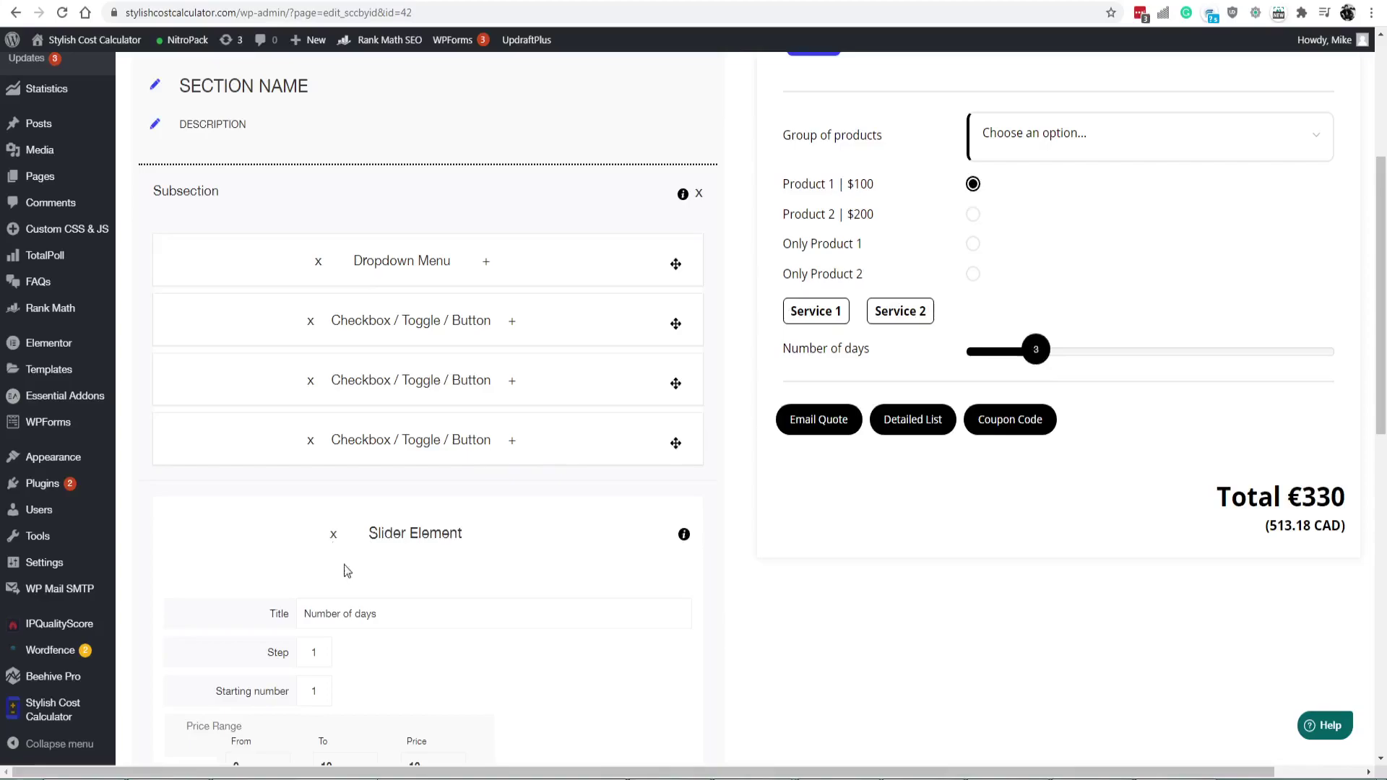
# Delete the slider element from the first subsection and add a second subsection
pyautogui.click(340, 539)
pyautogui.scroll(-6, 342, 505)
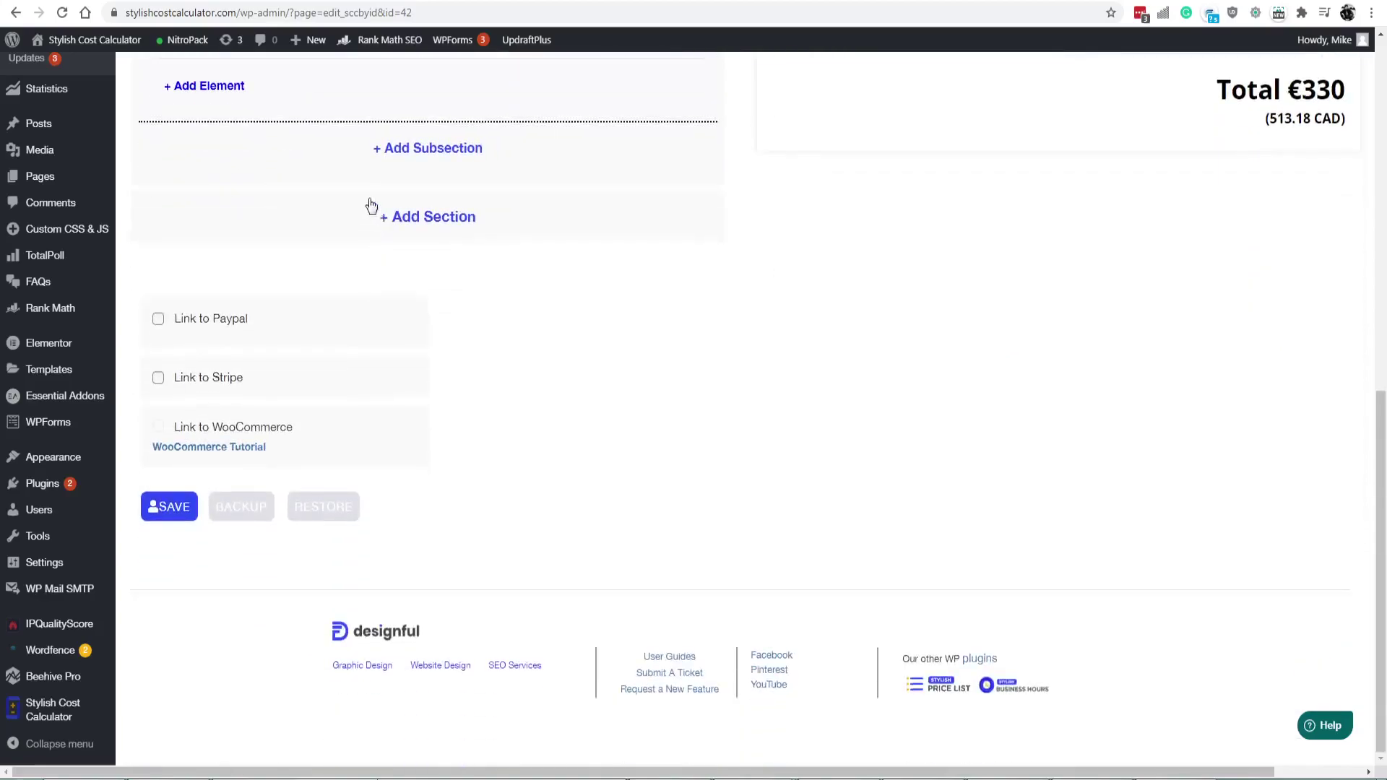
pyautogui.click(429, 151)
pyautogui.scroll(2, 421, 217)
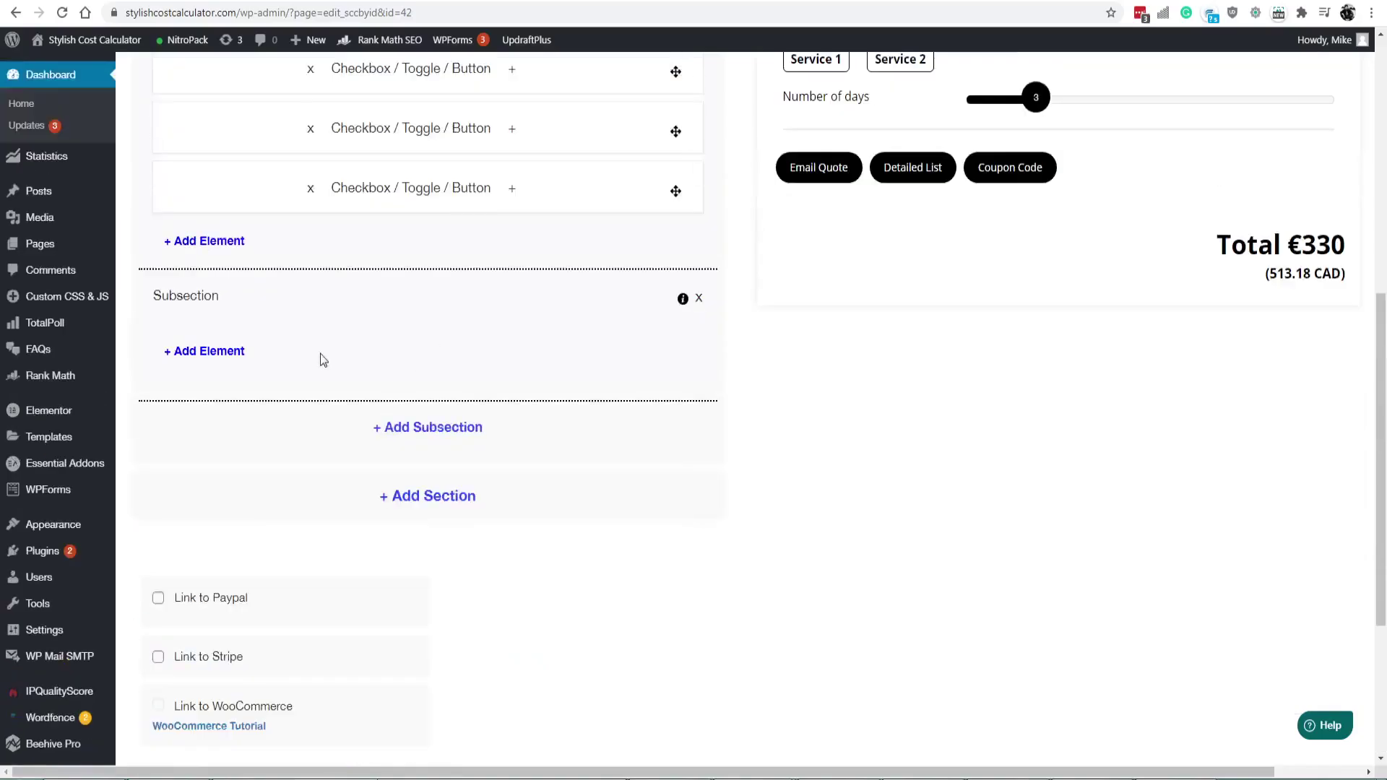
# Add a slider element to the new subsection and title it Number of days
pyautogui.scroll(6, 241, 427)
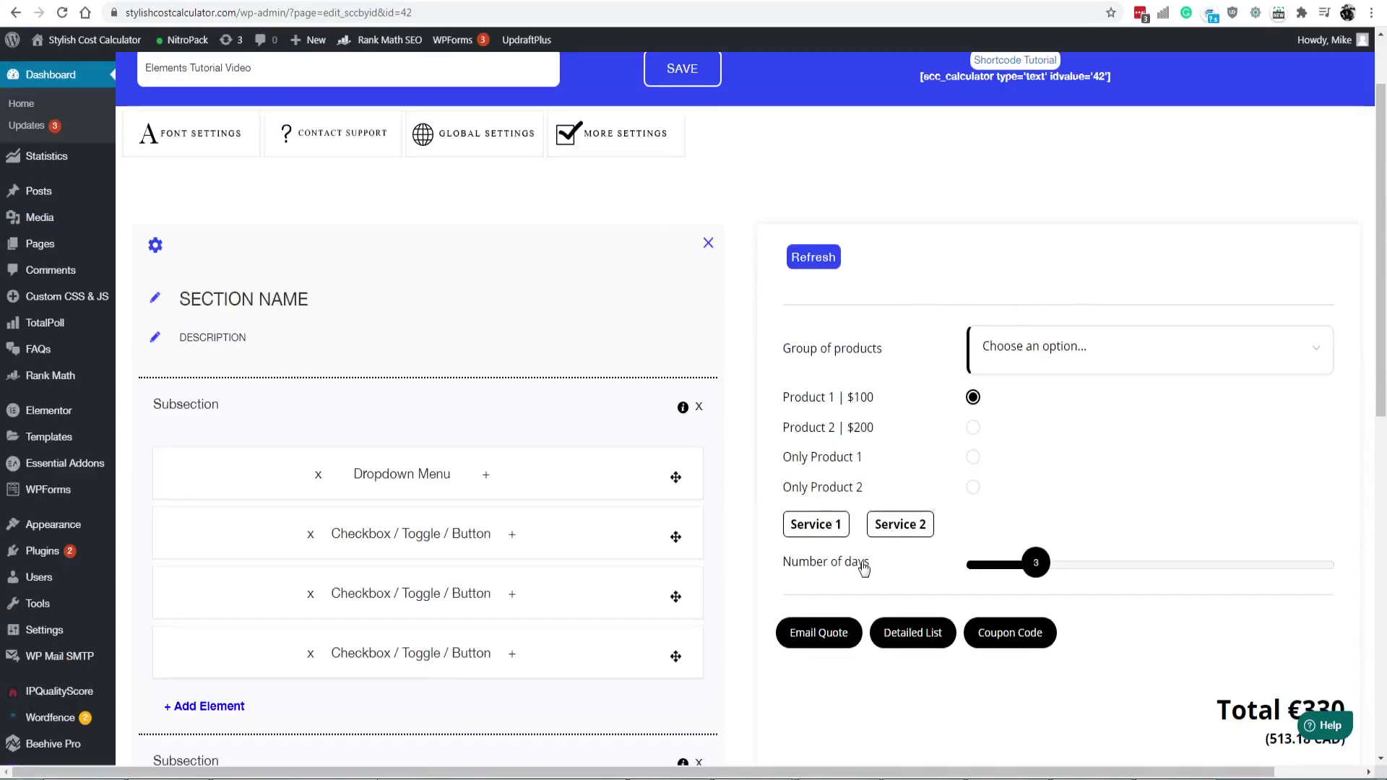
pyautogui.scroll(-4, 954, 567)
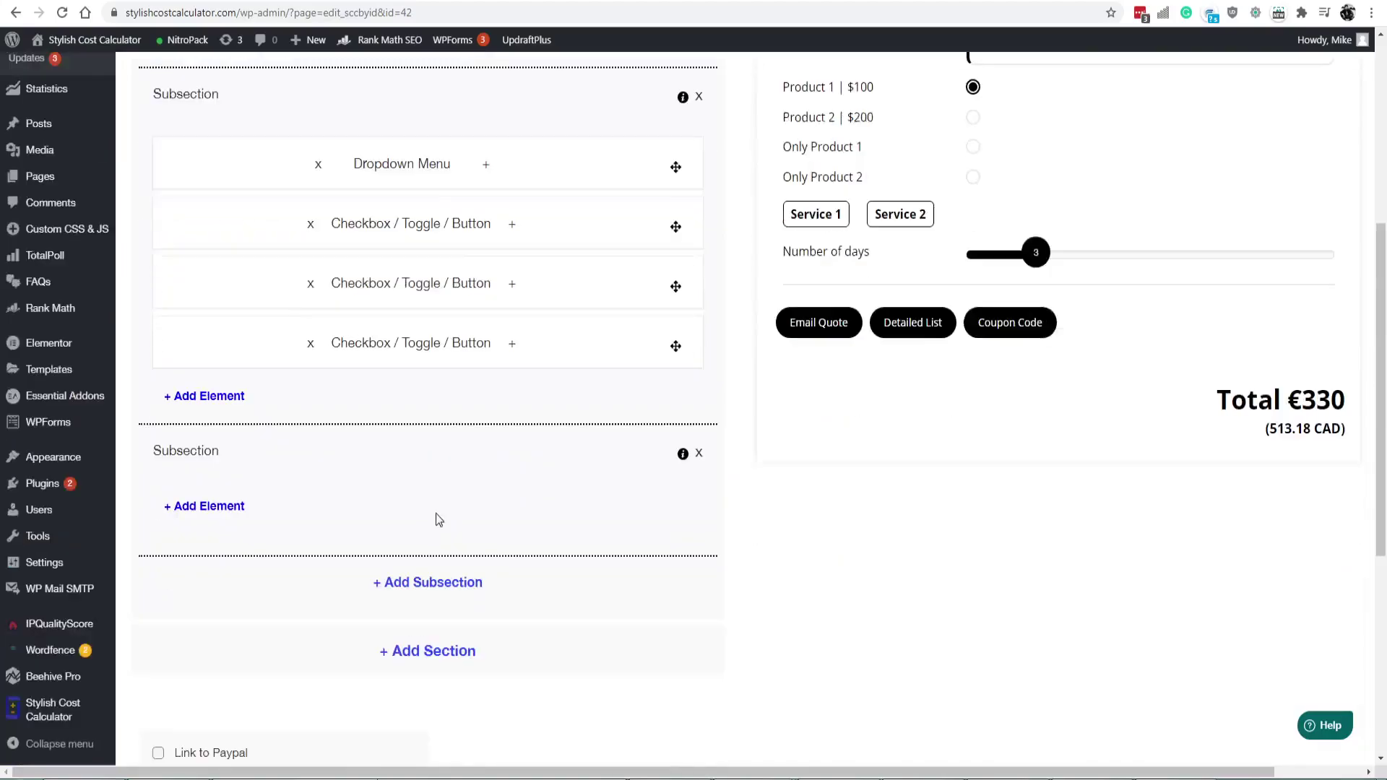
pyautogui.click(230, 508)
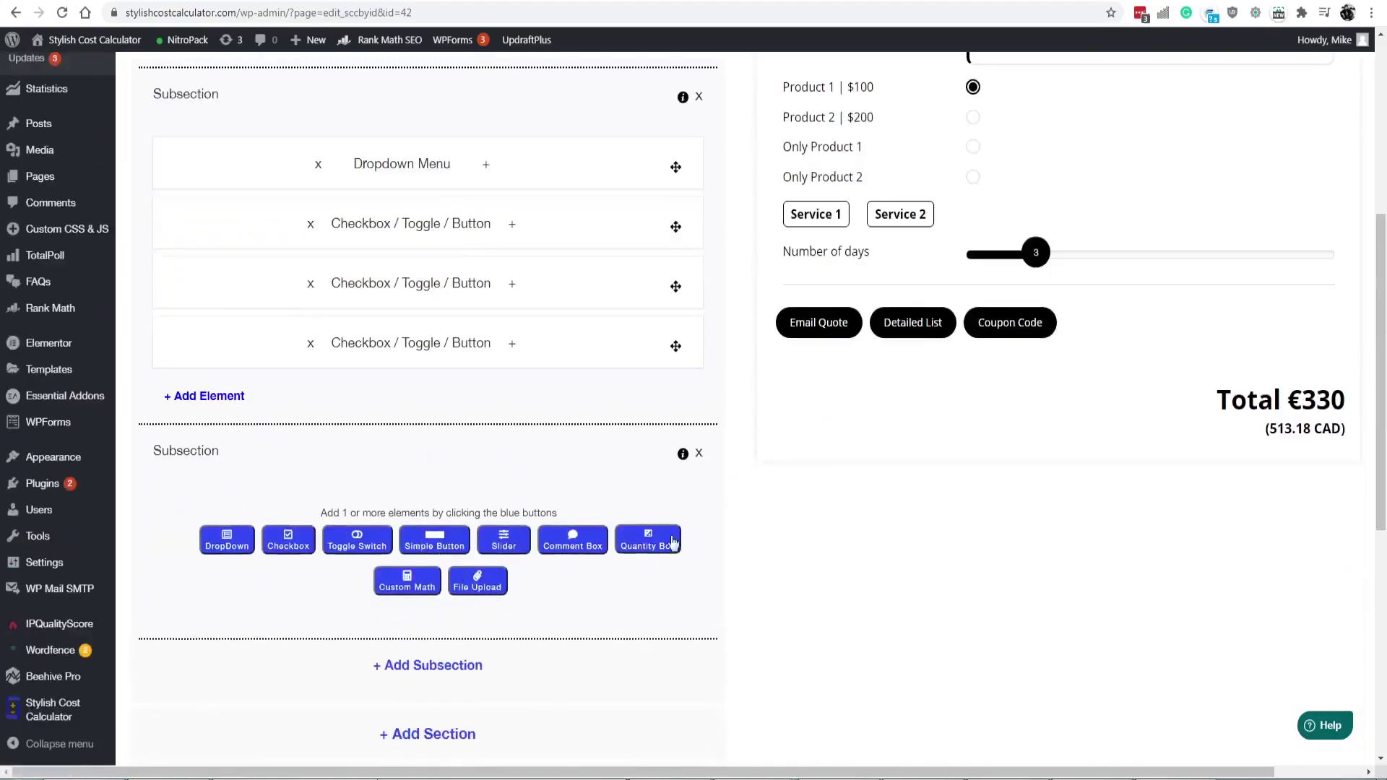
pyautogui.click(482, 547)
pyautogui.click(671, 439)
pyautogui.click(434, 162)
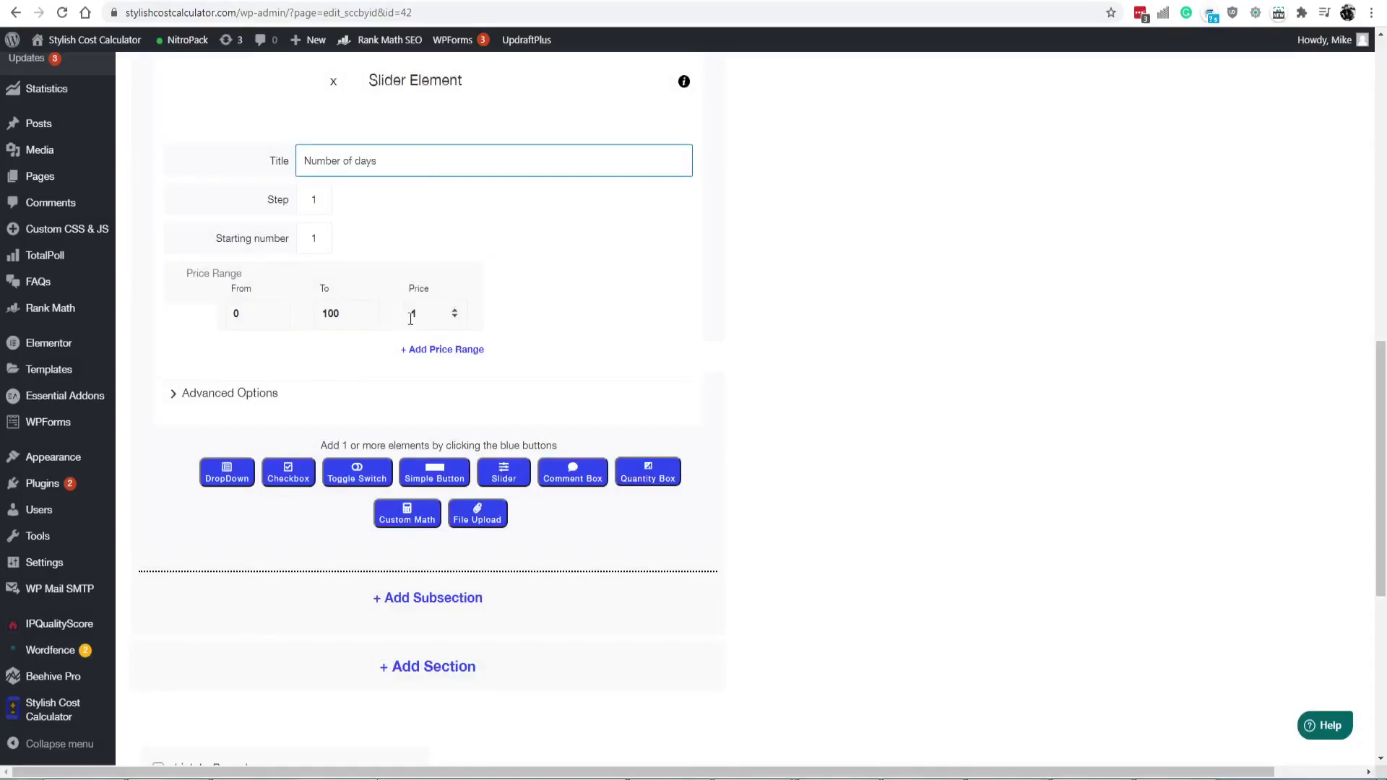
pyautogui.scroll(12, 699, 224)
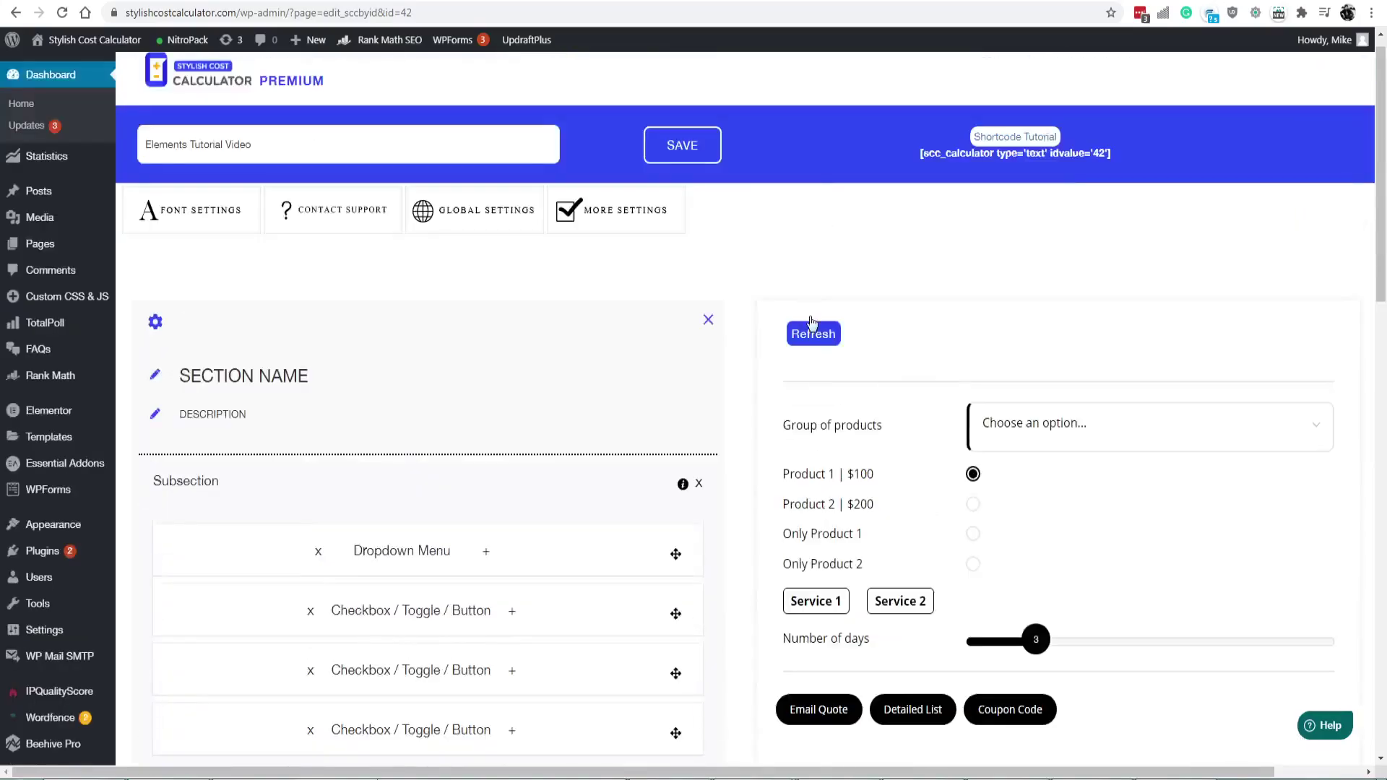
# Refresh the preview and test both Number of days sliders together with Product 2, ending at 5 and 32 days
pyautogui.click(824, 338)
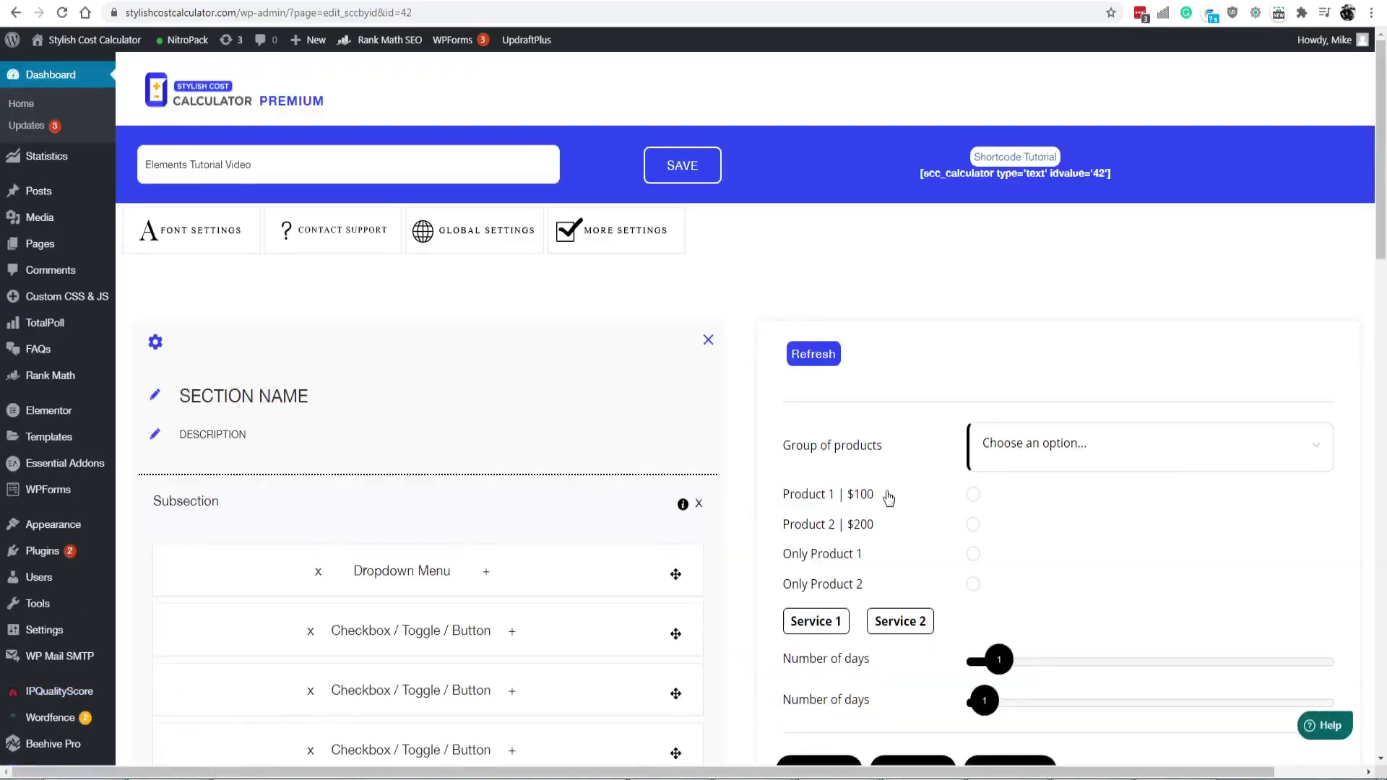
pyautogui.scroll(-3, 1077, 596)
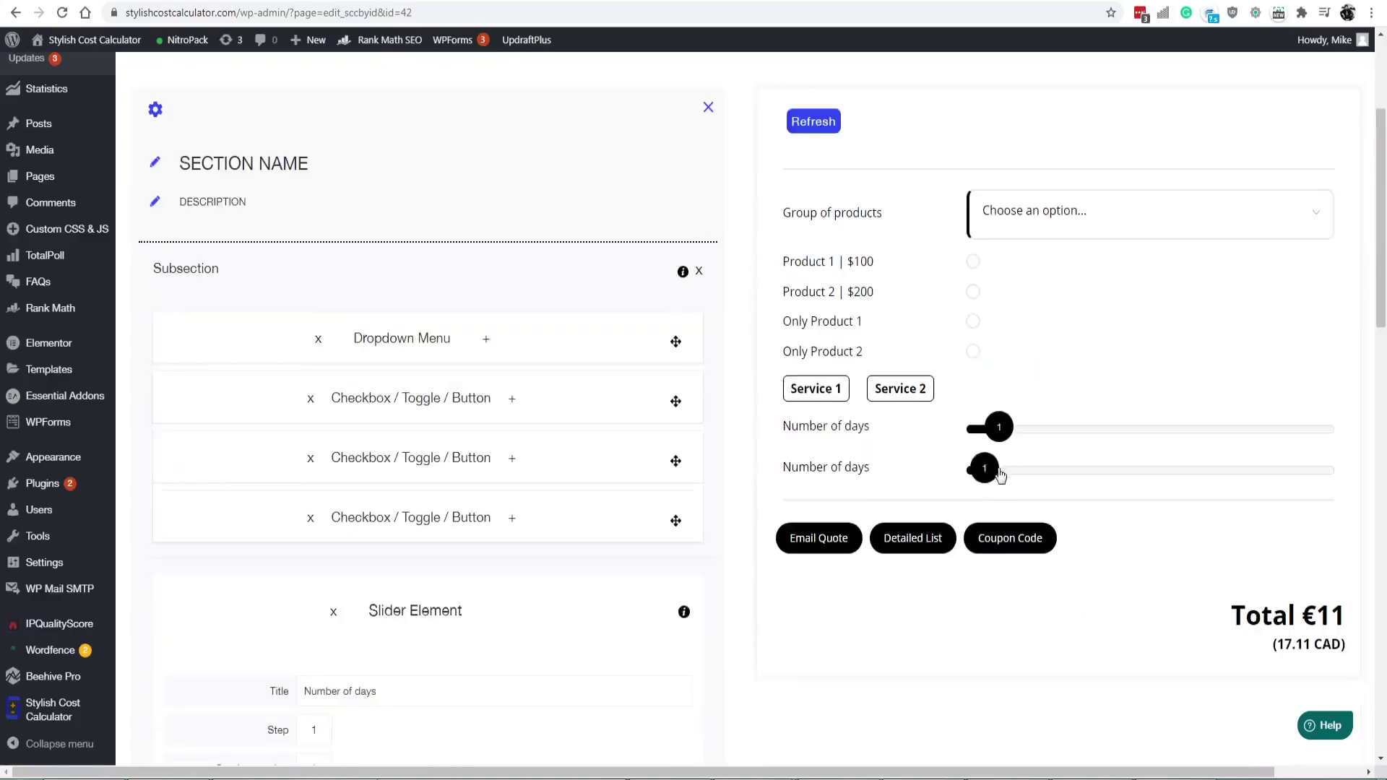
pyautogui.moveTo(986, 470); pyautogui.dragTo(1076, 483)
pyautogui.click(973, 291)
pyautogui.moveTo(999, 427)
pyautogui.mouseDown()
pyautogui.moveTo(1182, 427)
pyautogui.moveTo(991, 427)
pyautogui.mouseUp()
pyautogui.moveTo(1077, 468); pyautogui.dragTo(1056, 469)
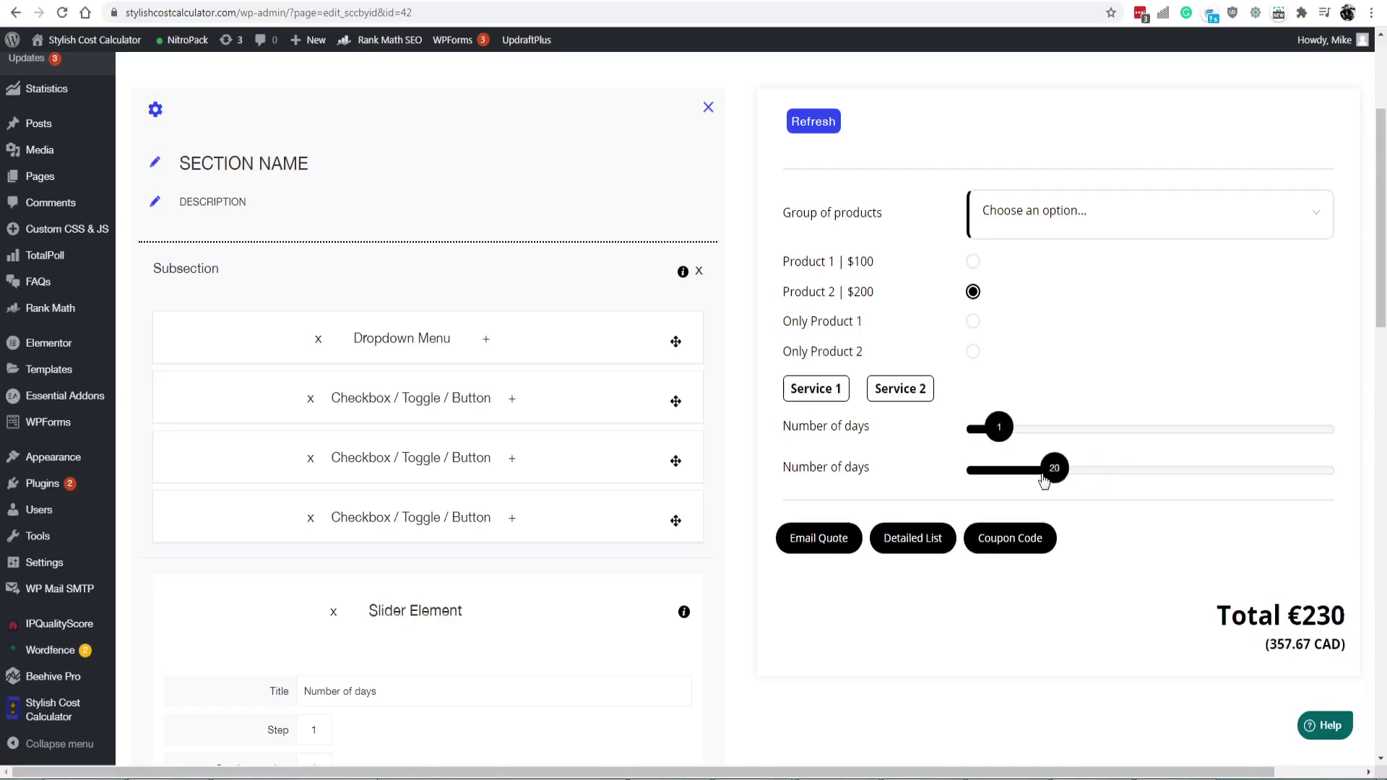
pyautogui.moveTo(991, 427); pyautogui.dragTo(1072, 427)
pyautogui.moveTo(1058, 468); pyautogui.dragTo(1098, 468)
pyautogui.moveTo(1073, 427)
pyautogui.mouseDown()
pyautogui.moveTo(1090, 427)
pyautogui.moveTo(1073, 427)
pyautogui.mouseUp()
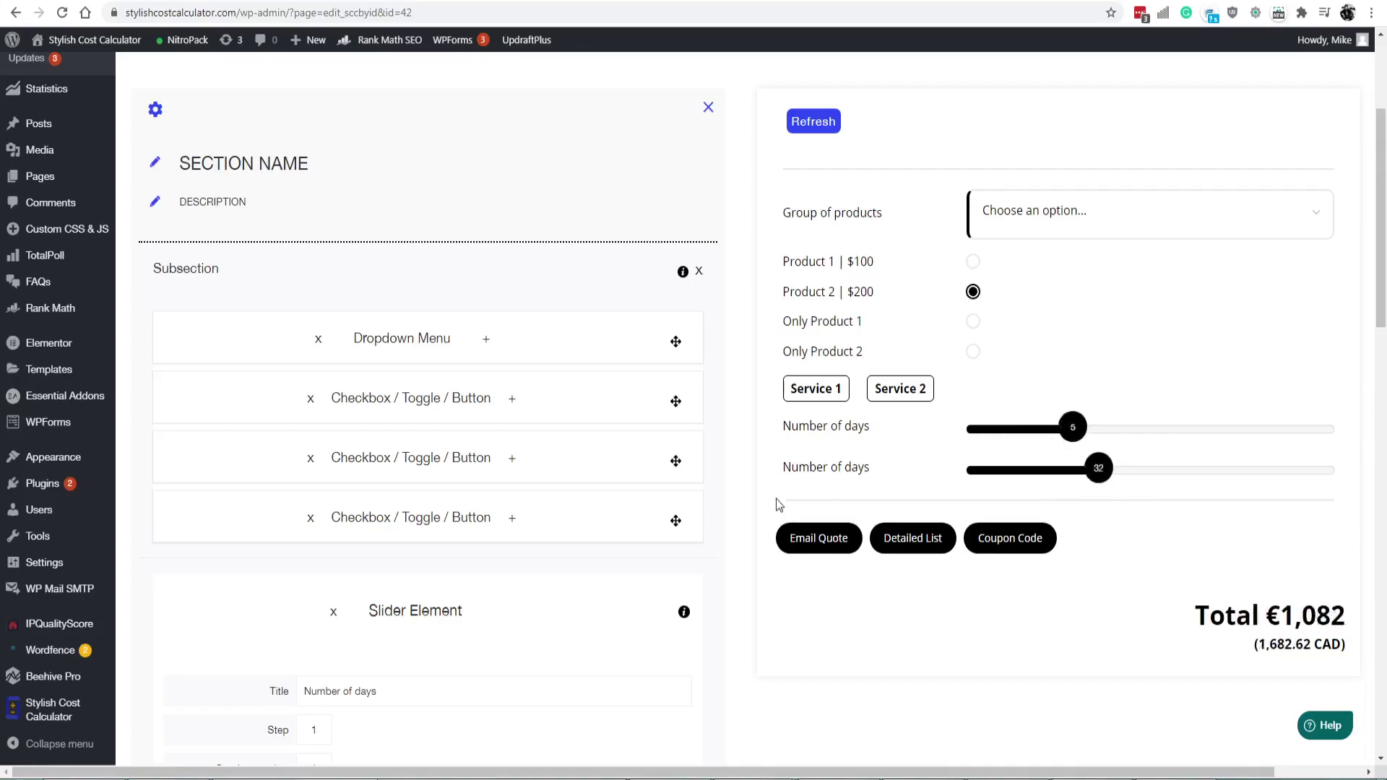
# Compare the section and subsection layout and both slider elements' settings with how they appear in the preview
pyautogui.scroll(-3, 551, 548)
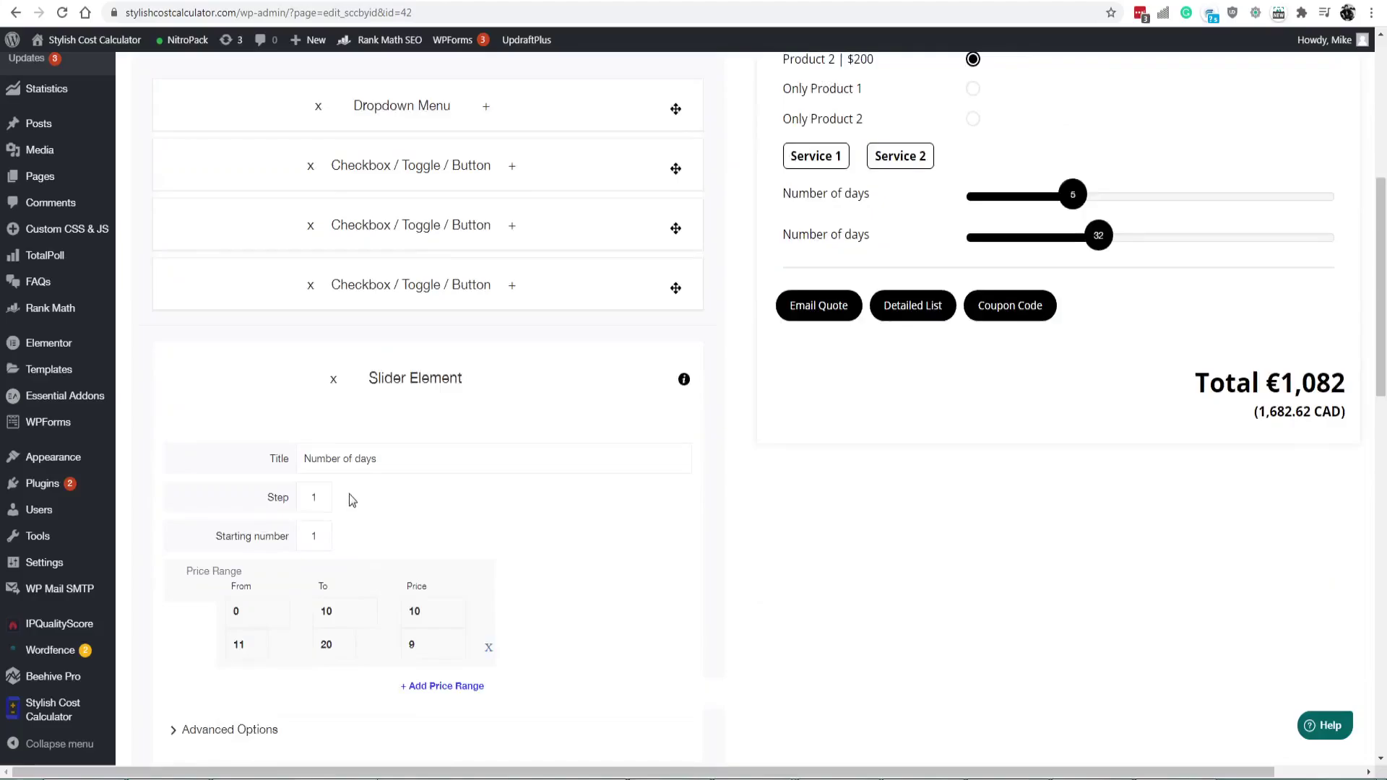
pyautogui.scroll(4, 399, 372)
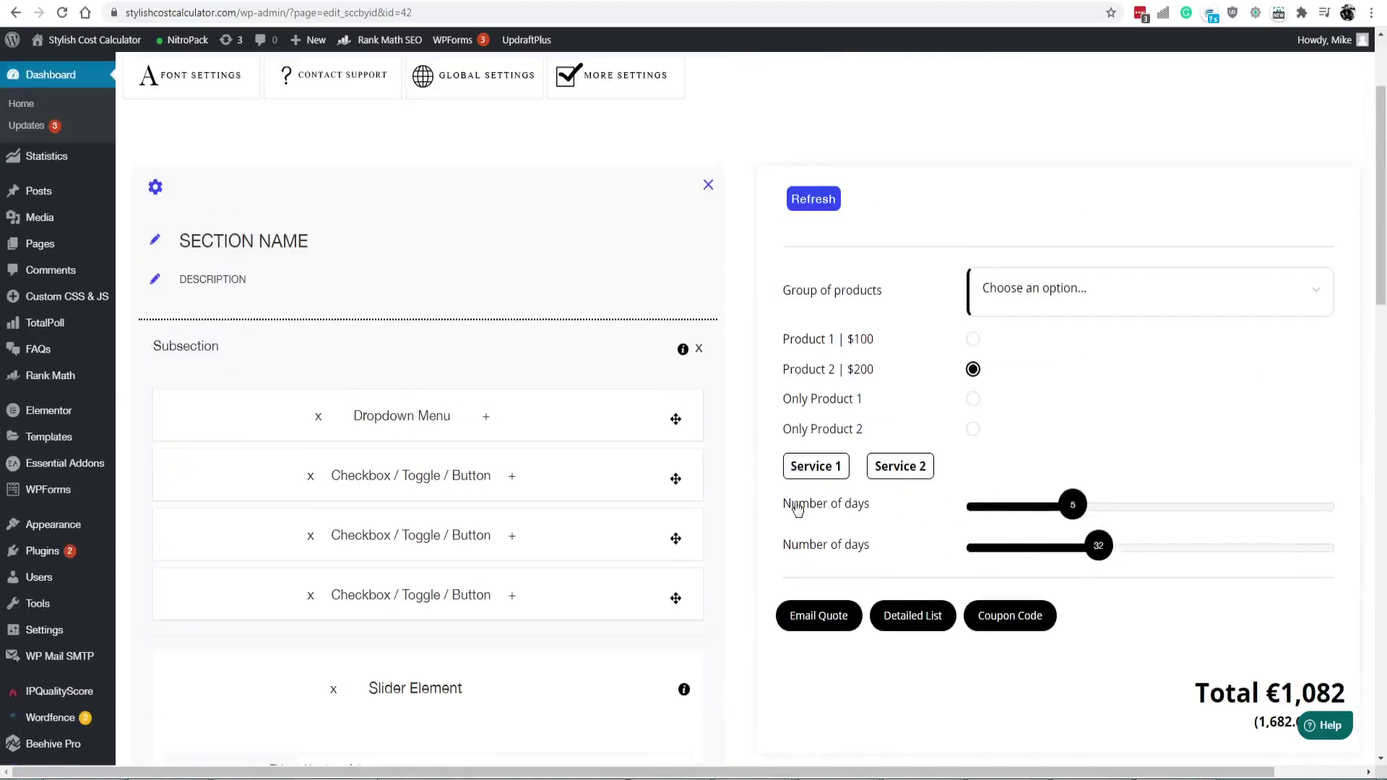
pyautogui.scroll(-8, 477, 542)
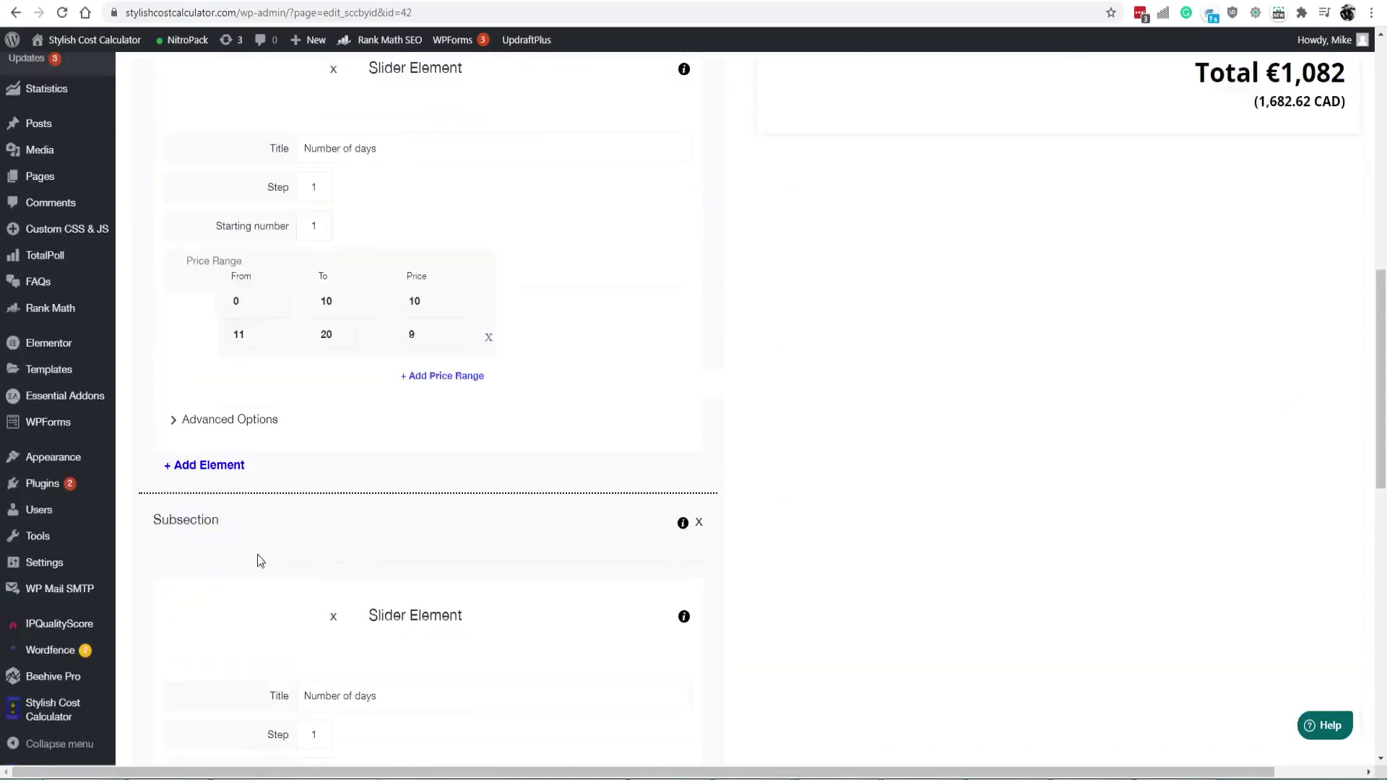
pyautogui.scroll(-8, 366, 555)
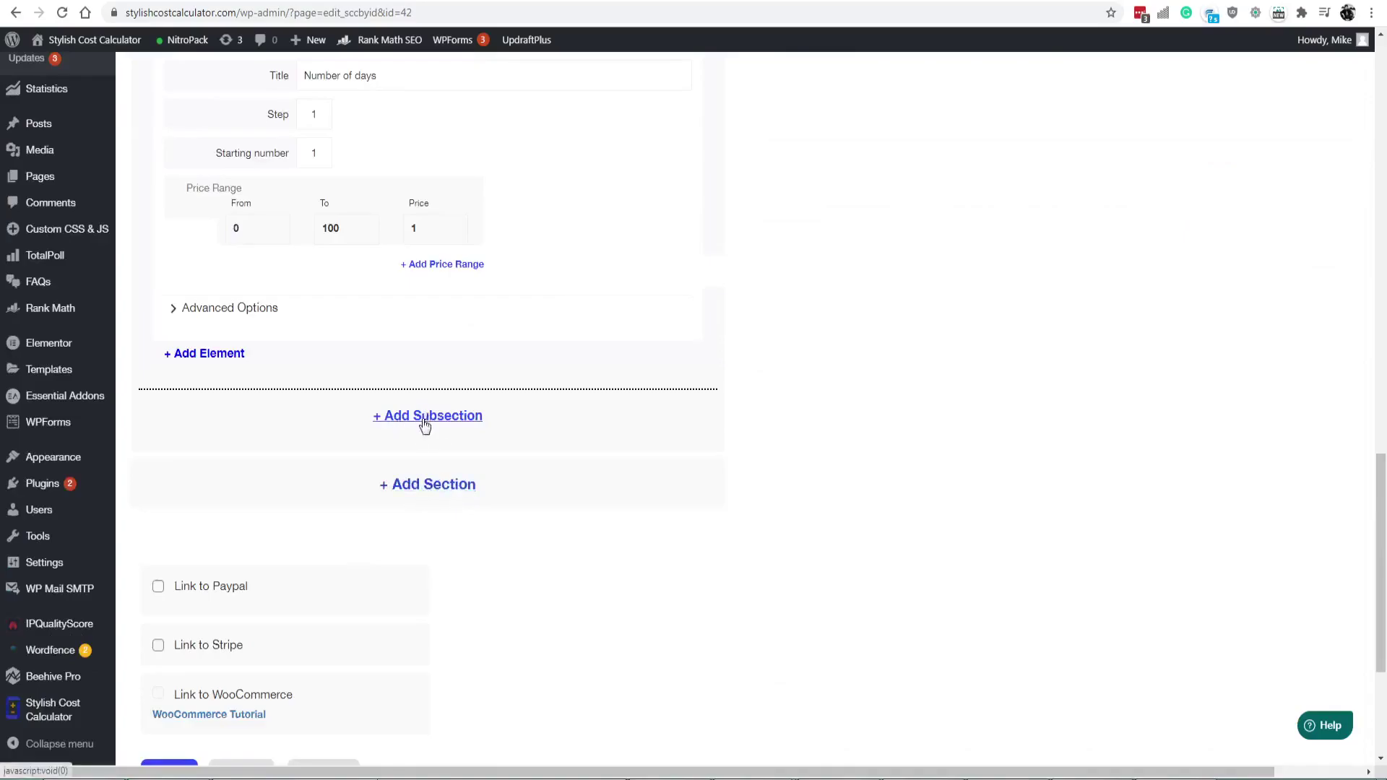
pyautogui.scroll(15, 604, 505)
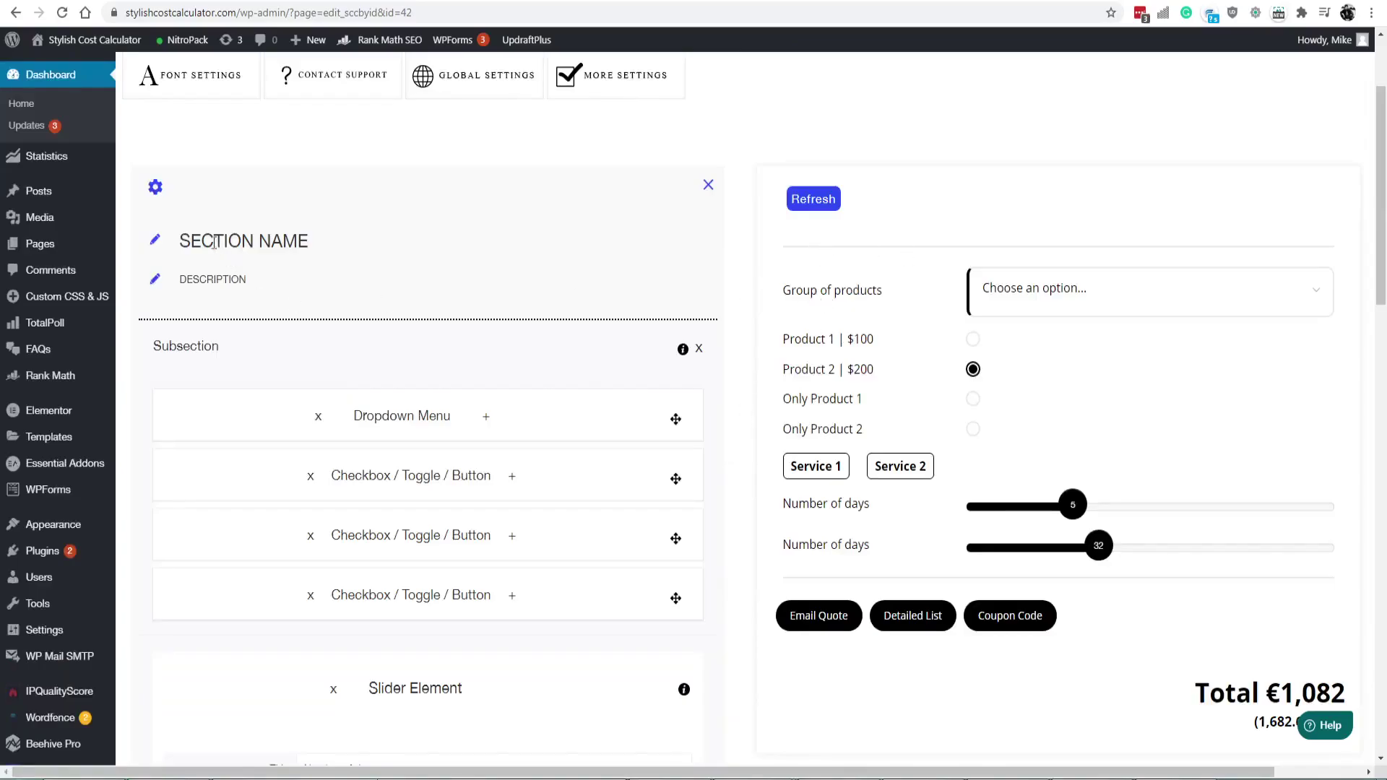
pyautogui.moveTo(215, 242); pyautogui.dragTo(301, 241)
pyautogui.moveTo(810, 289); pyautogui.dragTo(867, 291)
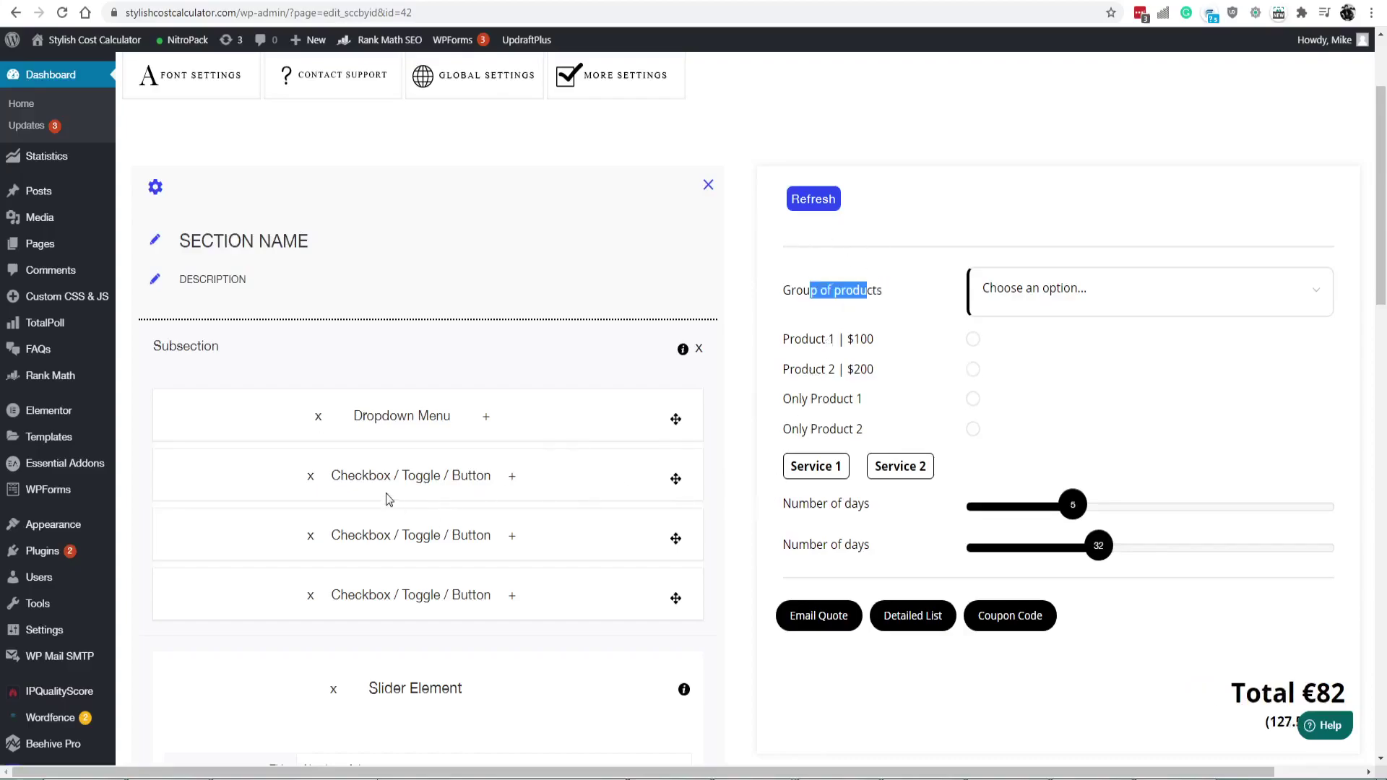
# Delete the Number of days slider element from the first subsection
pyautogui.scroll(-2, 383, 509)
pyautogui.click(335, 536)
pyautogui.scroll(-5, 364, 540)
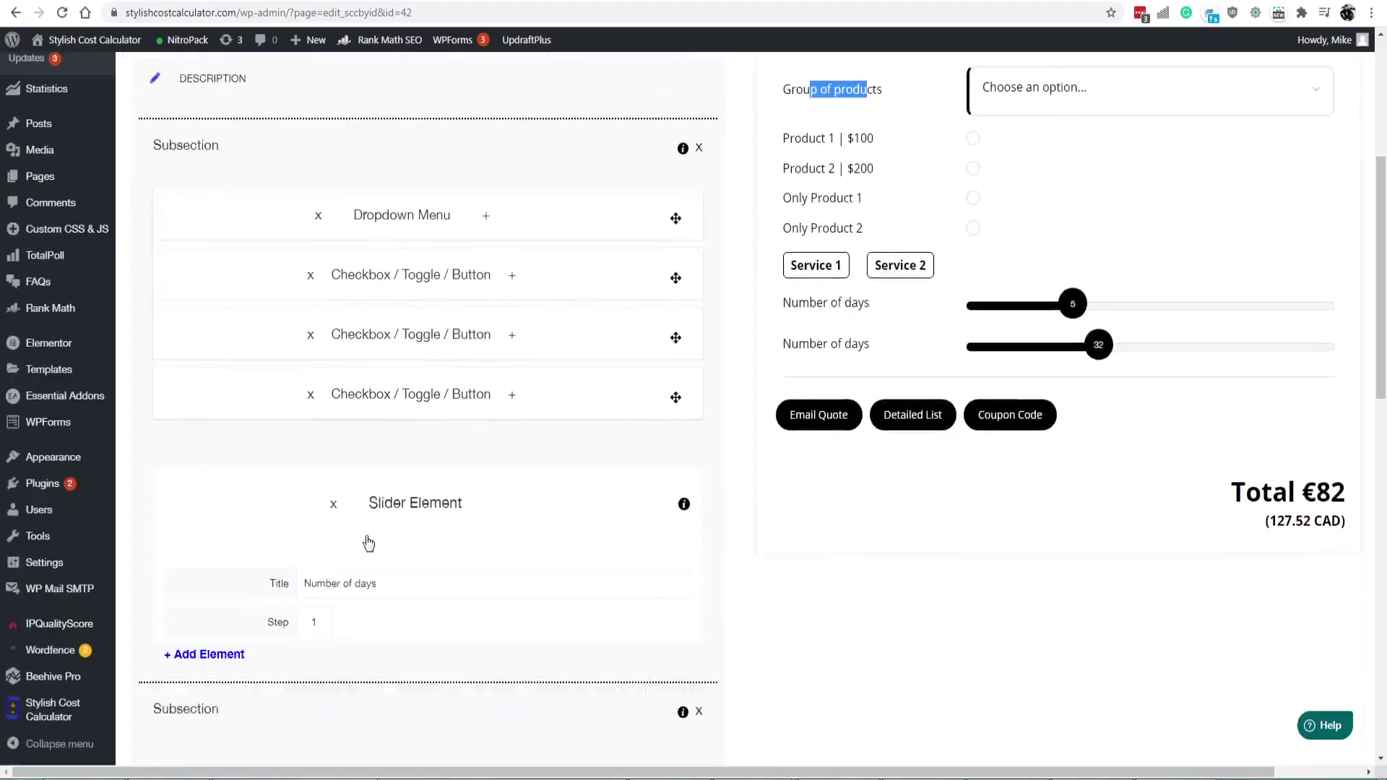
pyautogui.scroll(4, 368, 499)
pyautogui.scroll(3, 305, 352)
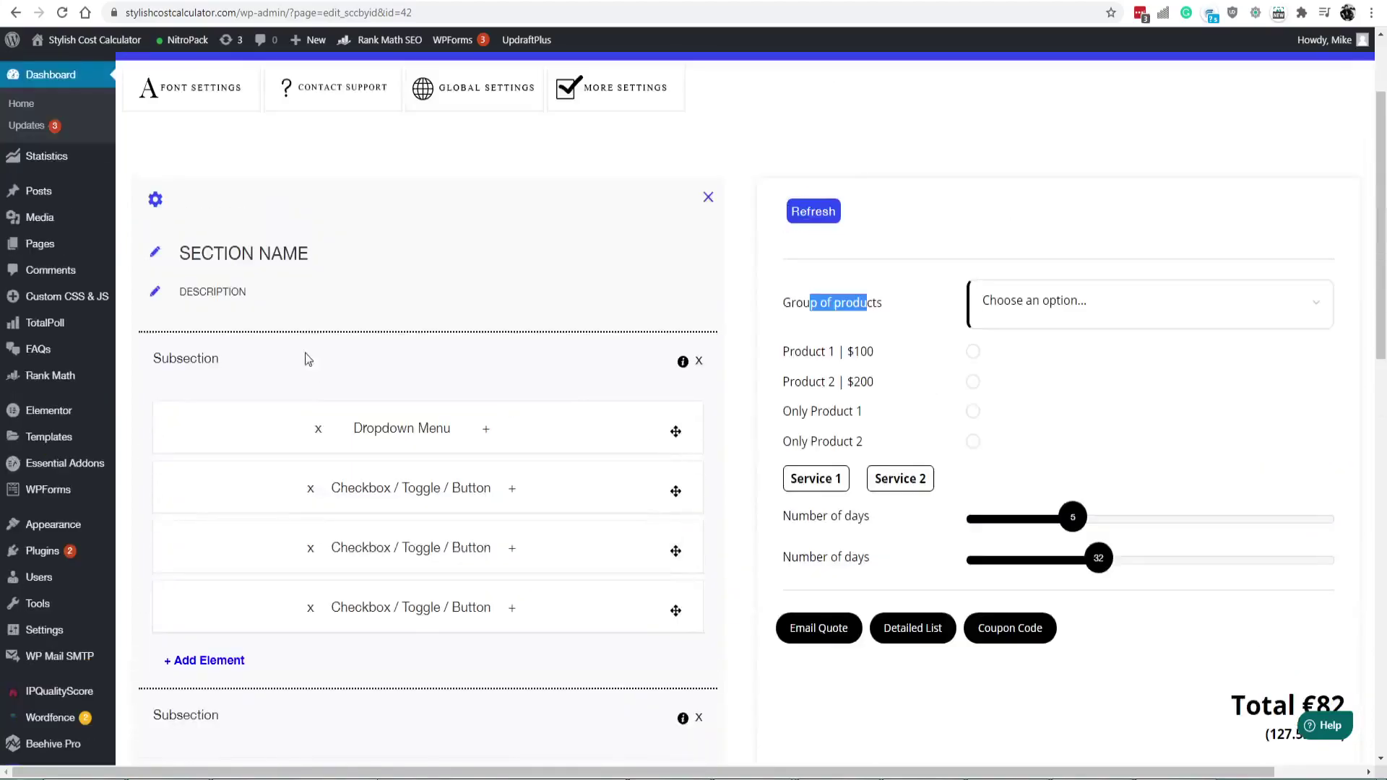
# Add a comment box element to the first subsection and title it Name
pyautogui.scroll(-1, 318, 560)
pyautogui.click(198, 583)
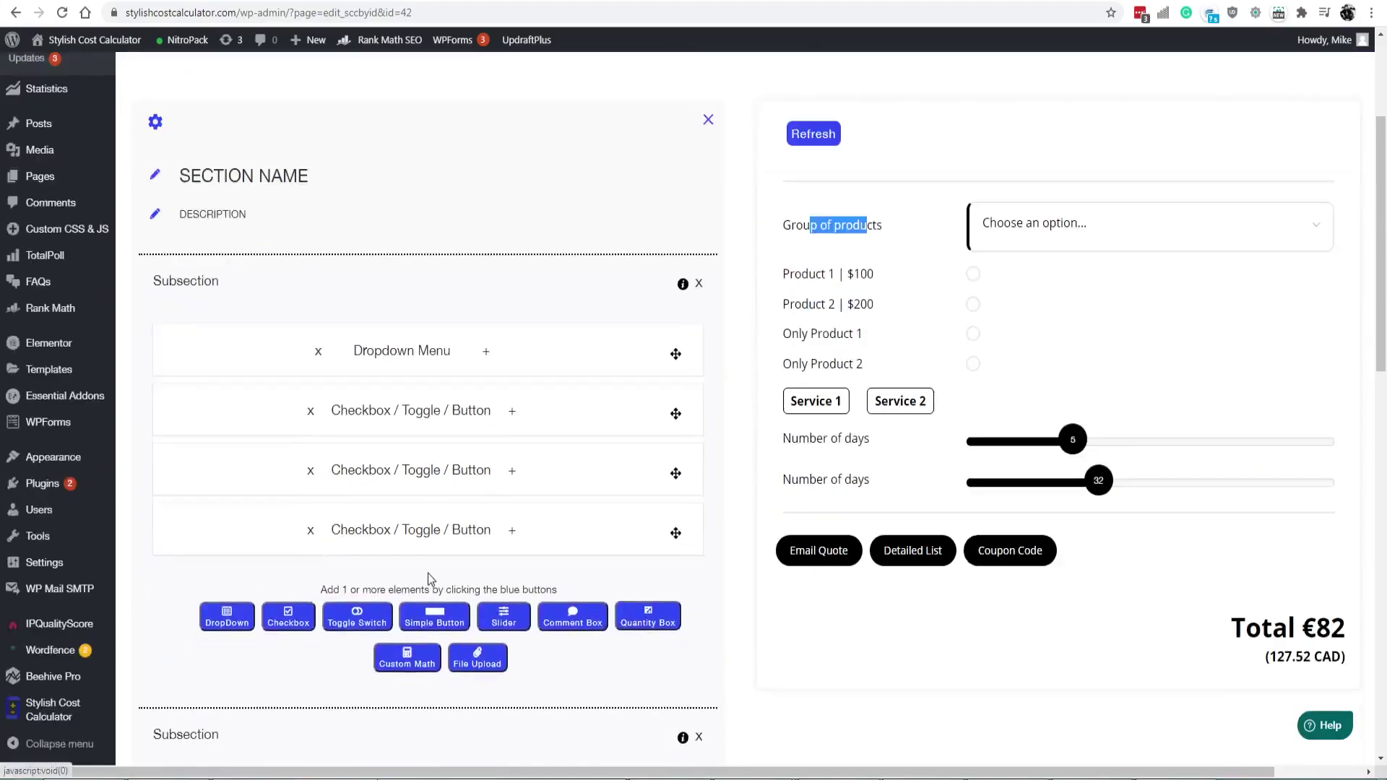
pyautogui.scroll(-1, 435, 560)
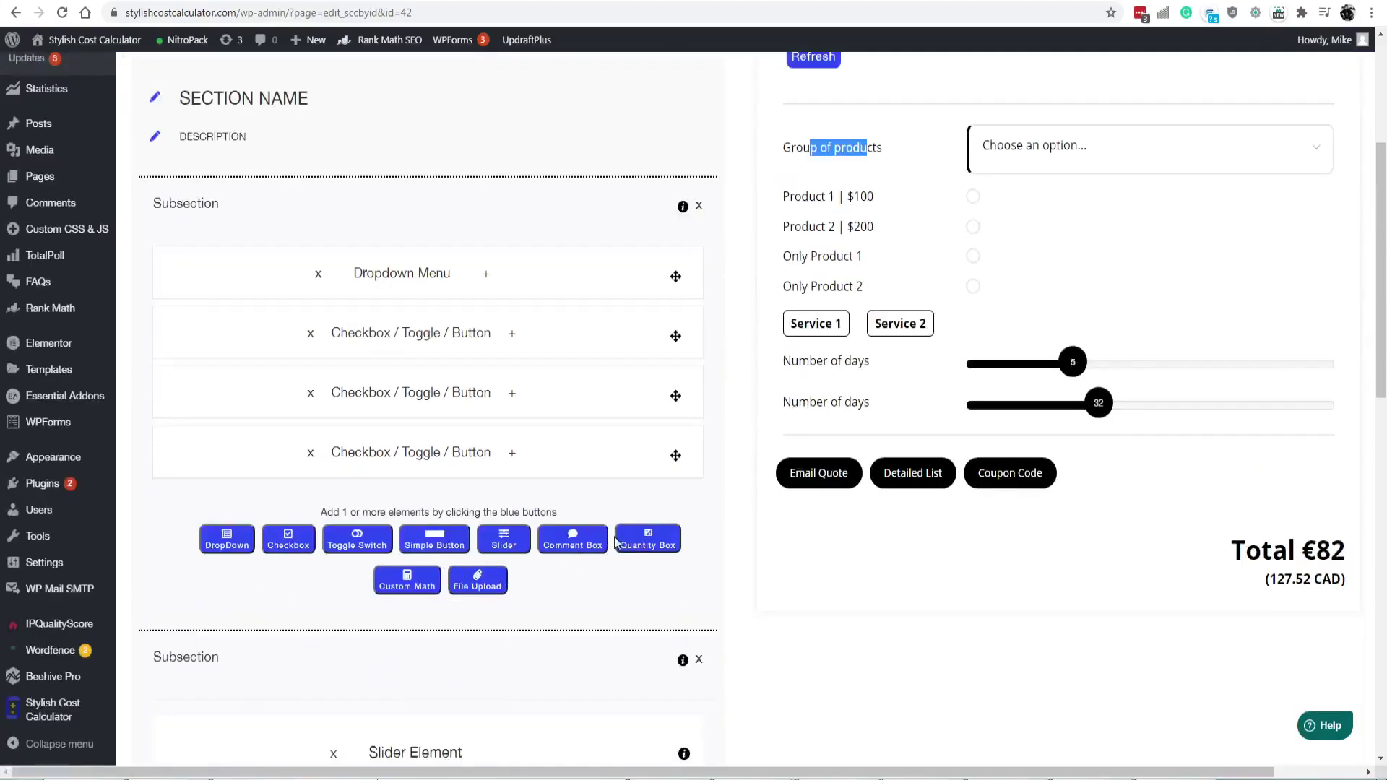
pyautogui.click(589, 541)
pyautogui.scroll(-5, 439, 353)
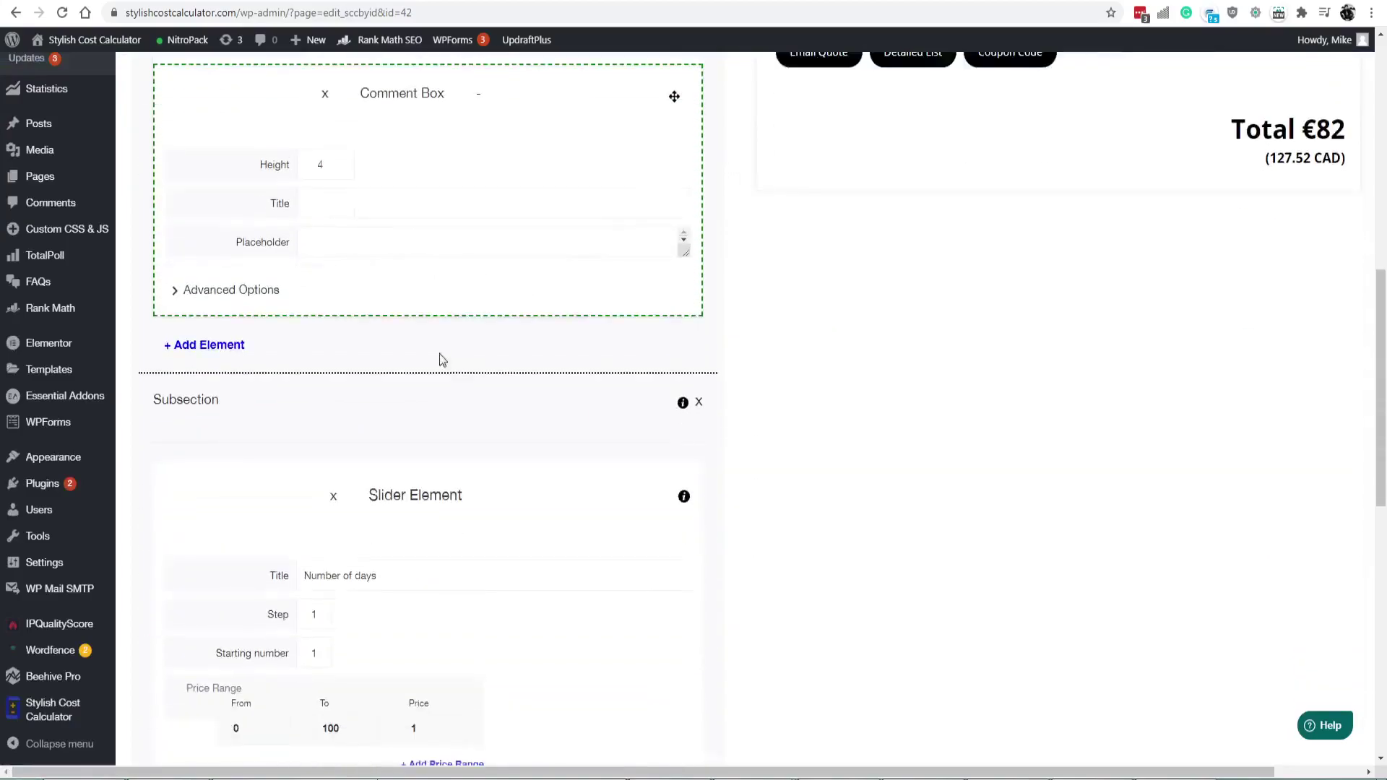
pyautogui.scroll(2, 411, 324)
pyautogui.click(404, 322)
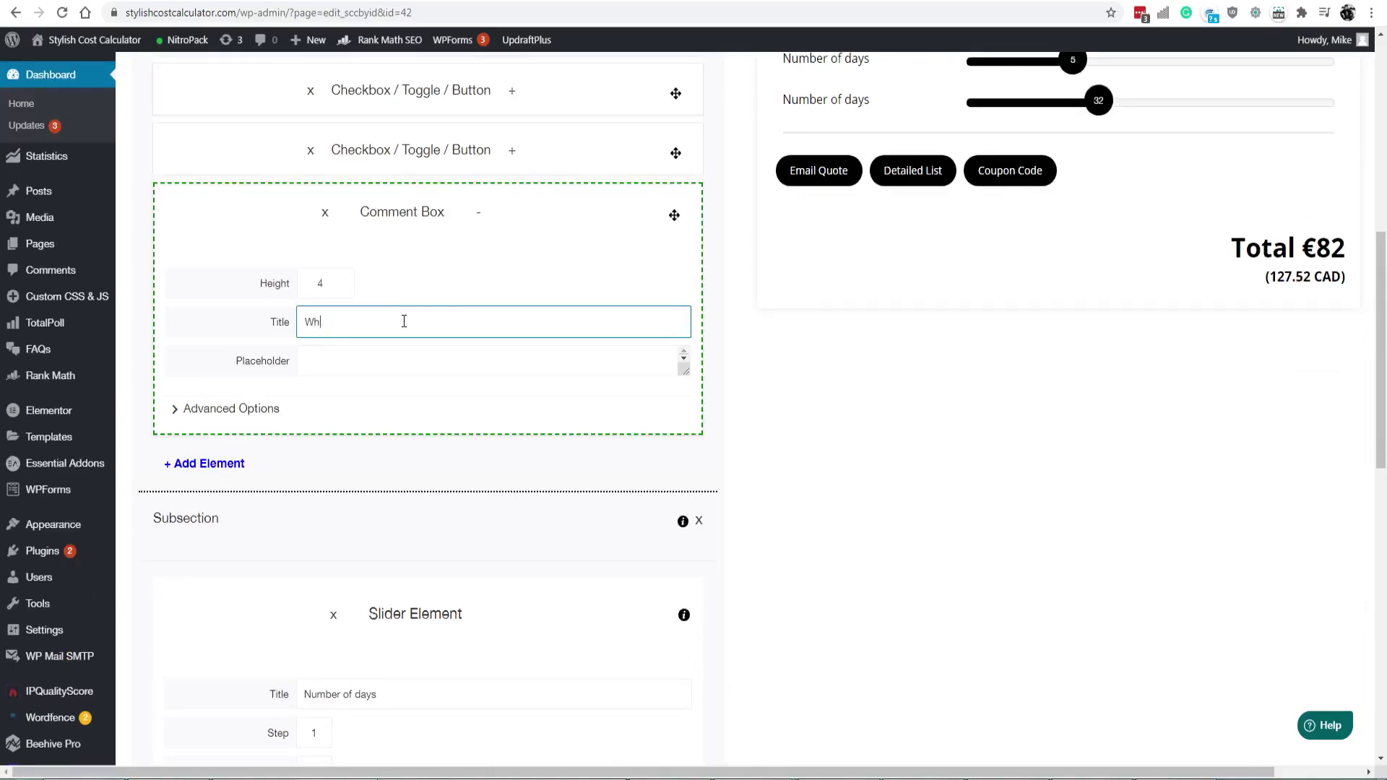
pyautogui.press('Tab')
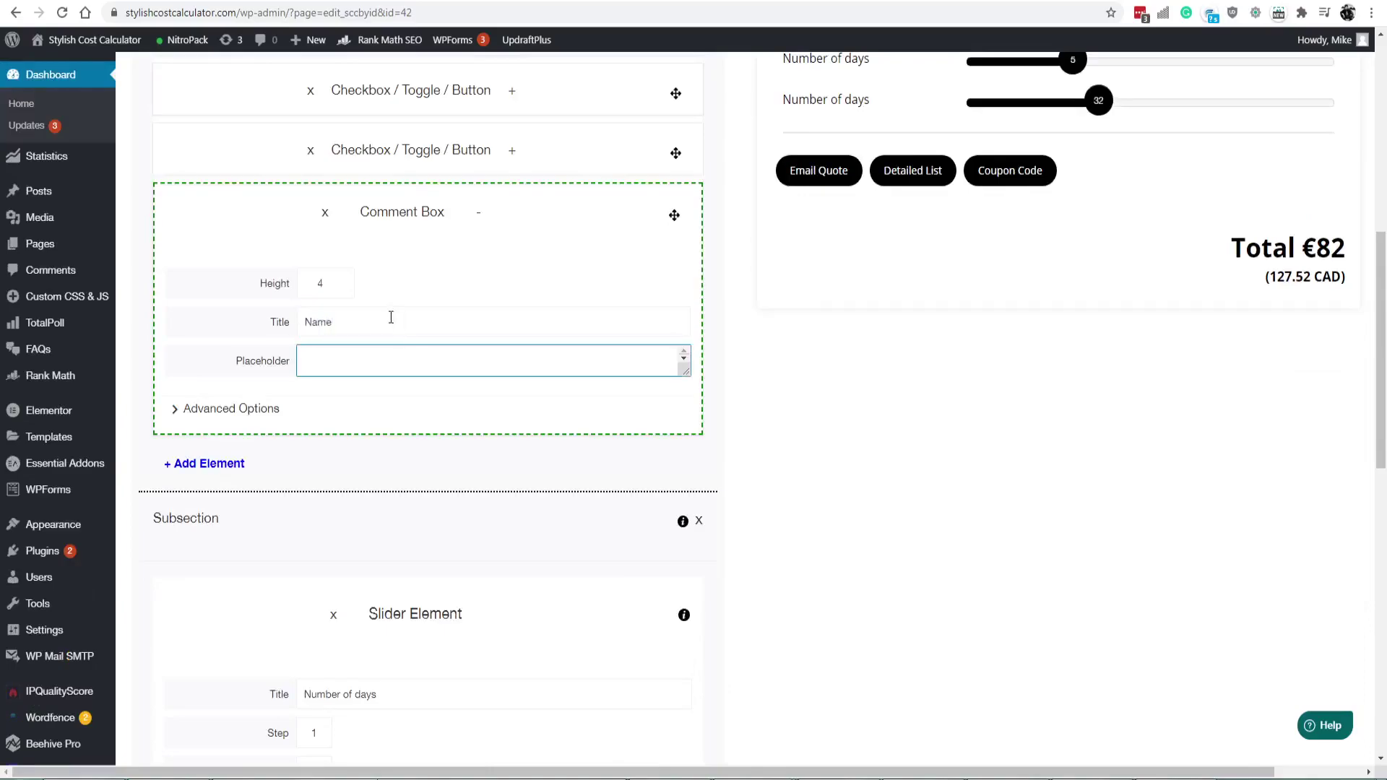
# Add a second comment box below the Name one and title it Address
pyautogui.click(205, 463)
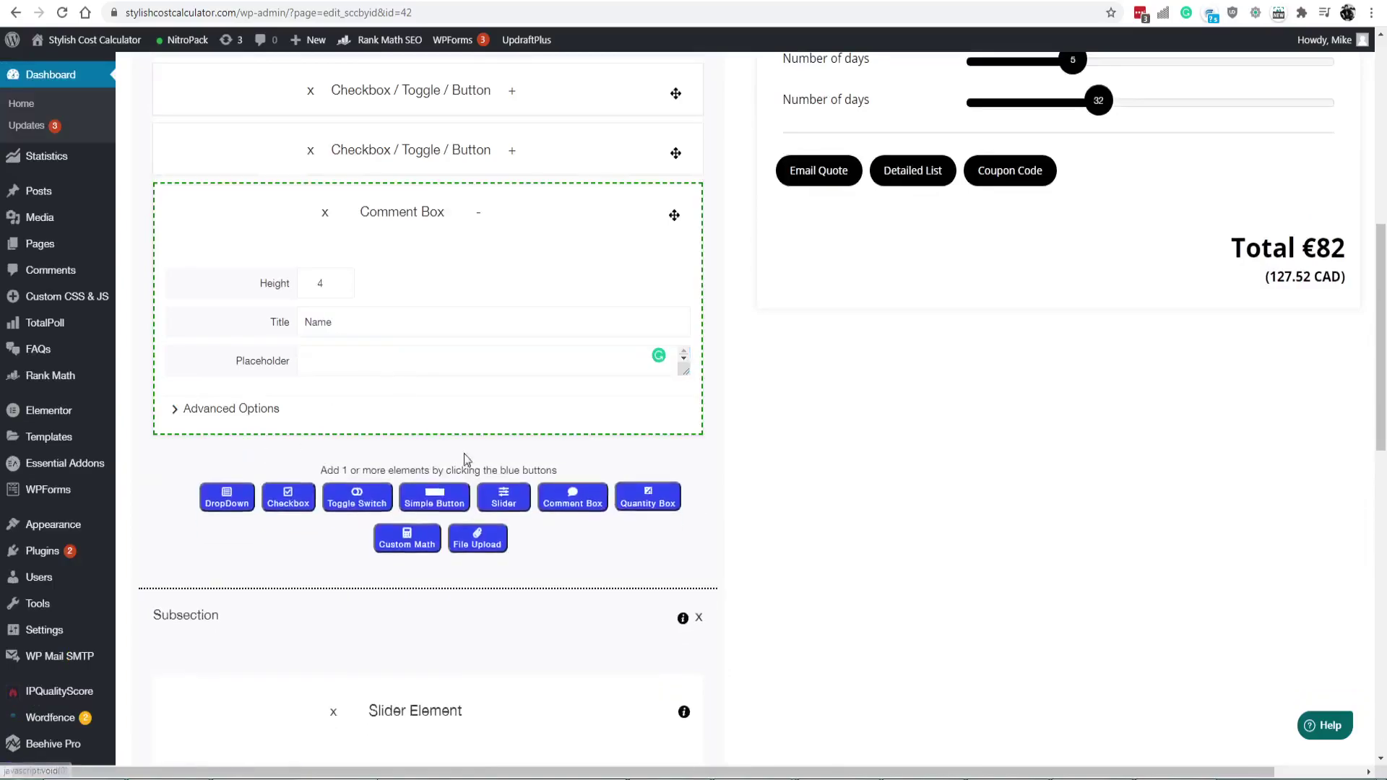
pyautogui.click(566, 497)
pyautogui.scroll(-5, 366, 340)
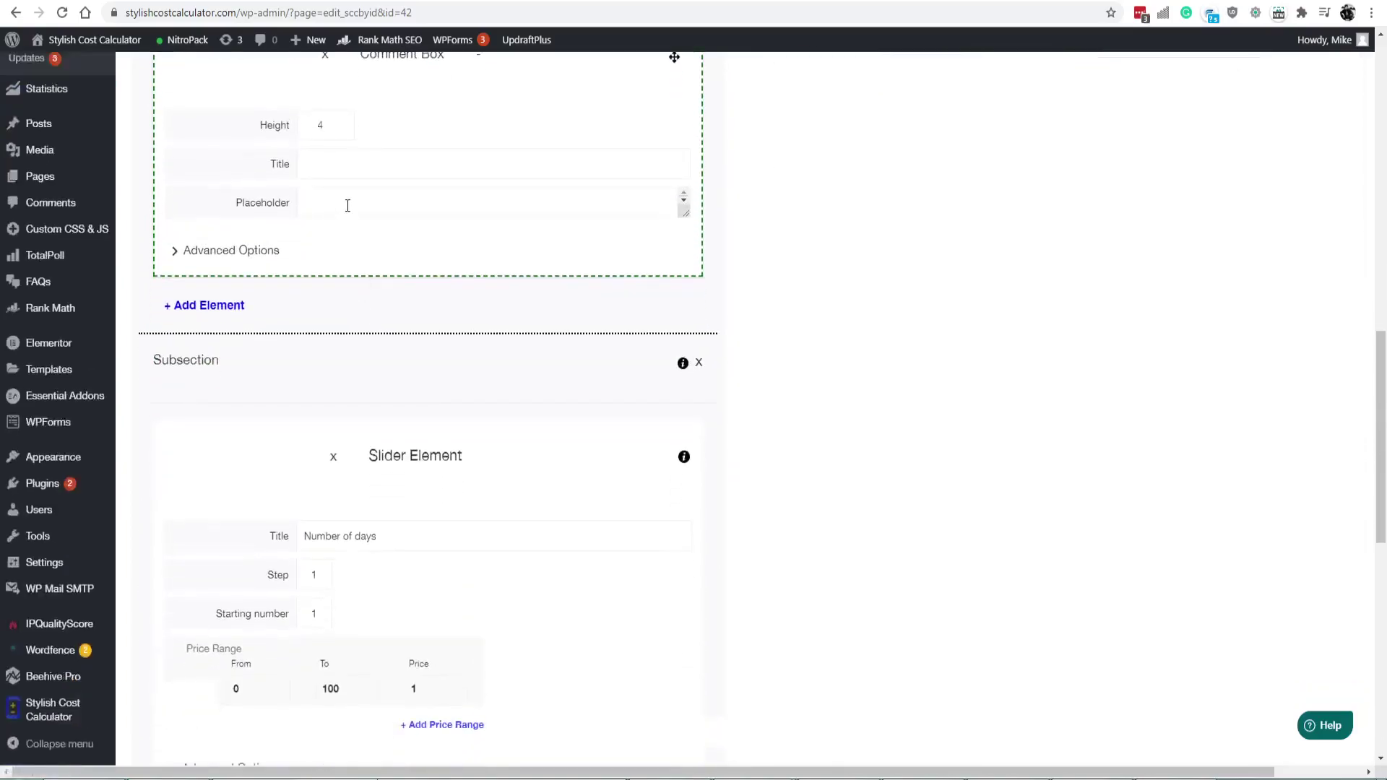
pyautogui.click(359, 169)
pyautogui.scroll(2, 455, 300)
pyautogui.scroll(2, 462, 461)
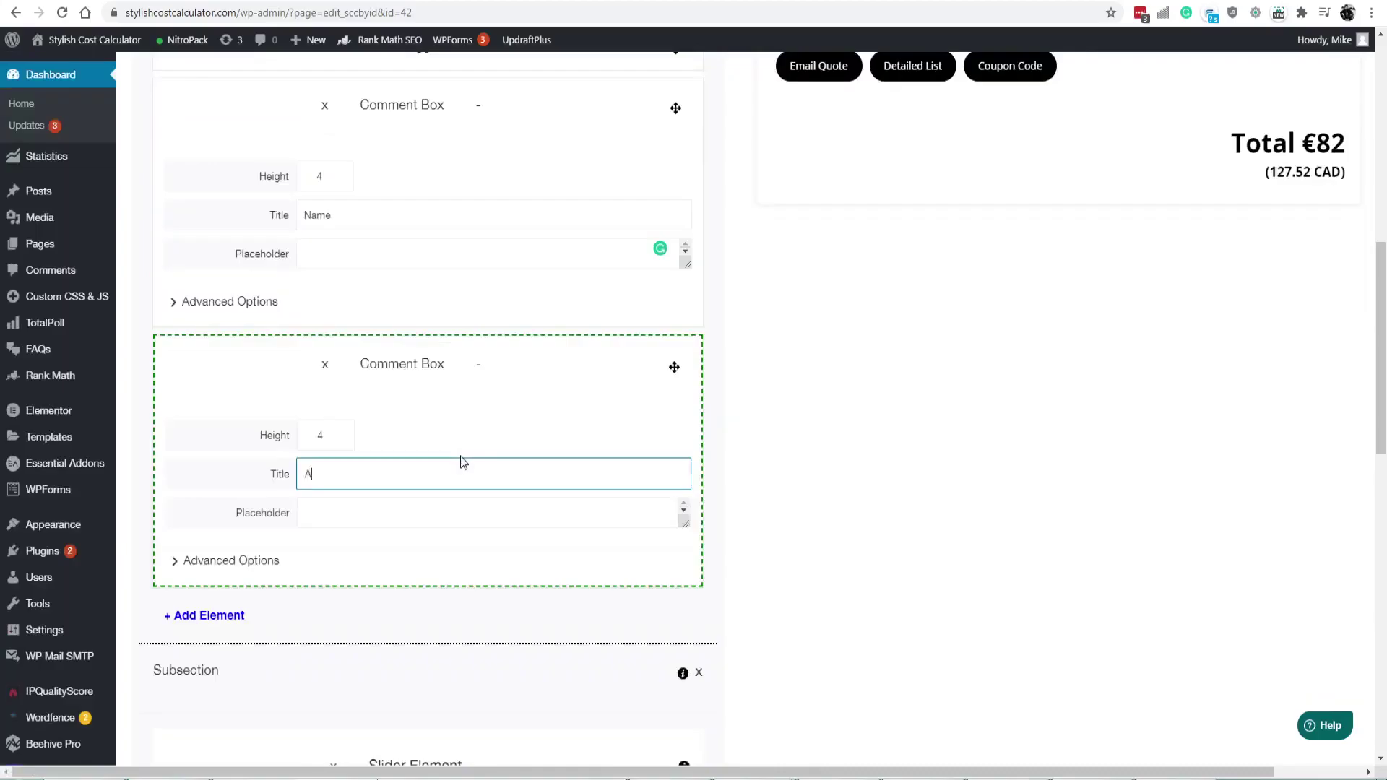
pyautogui.scroll(3, 497, 419)
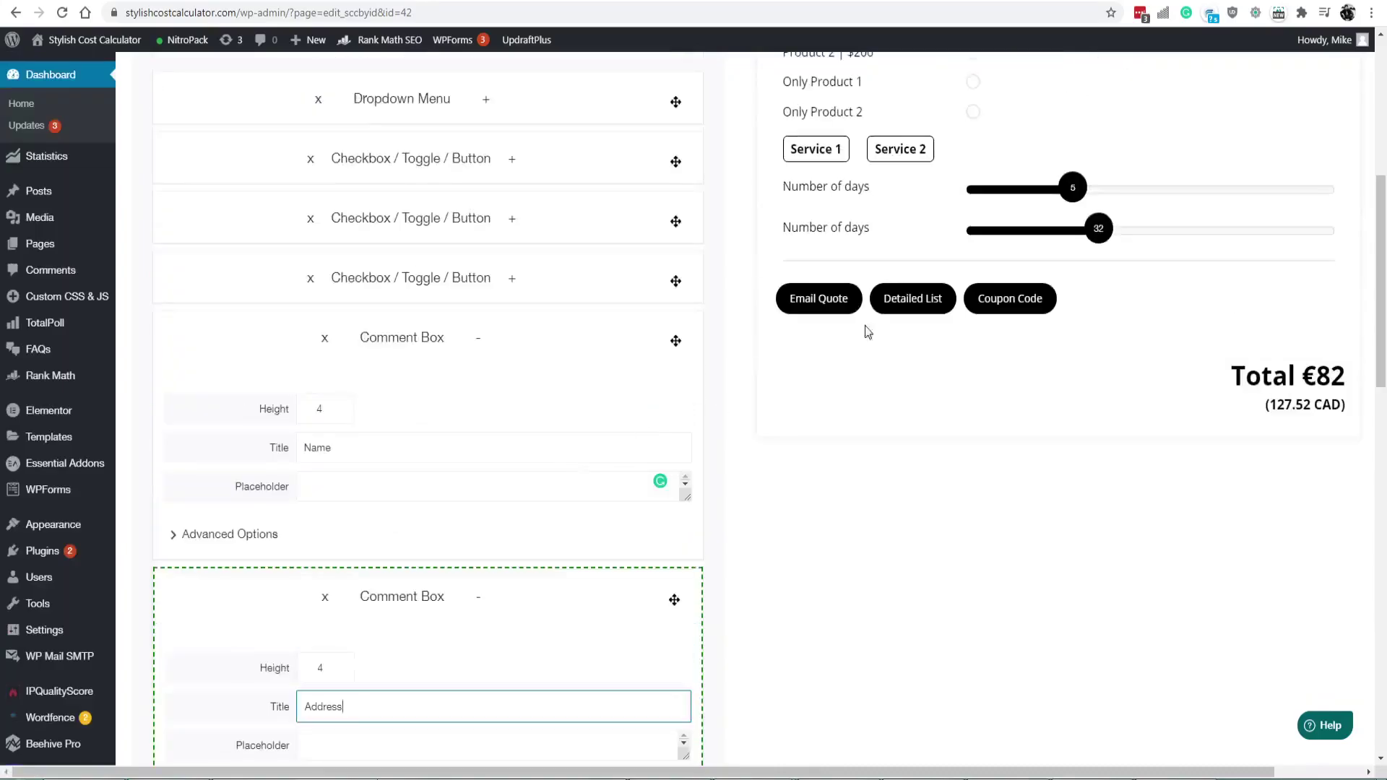
# Review the title fields of the Name and Address comment boxes
pyautogui.scroll(-2, 751, 357)
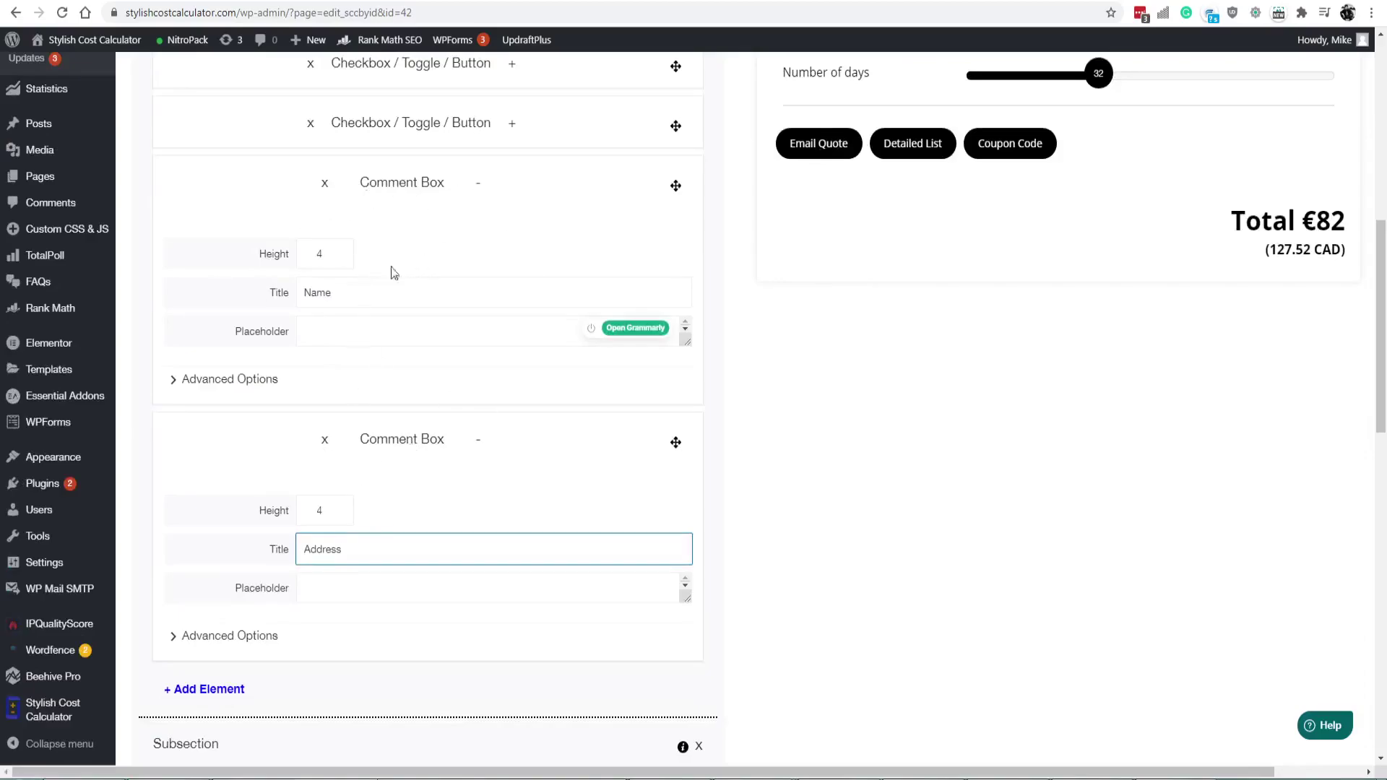
pyautogui.scroll(-1, 371, 537)
pyautogui.scroll(2, 378, 402)
pyautogui.scroll(-1, 378, 402)
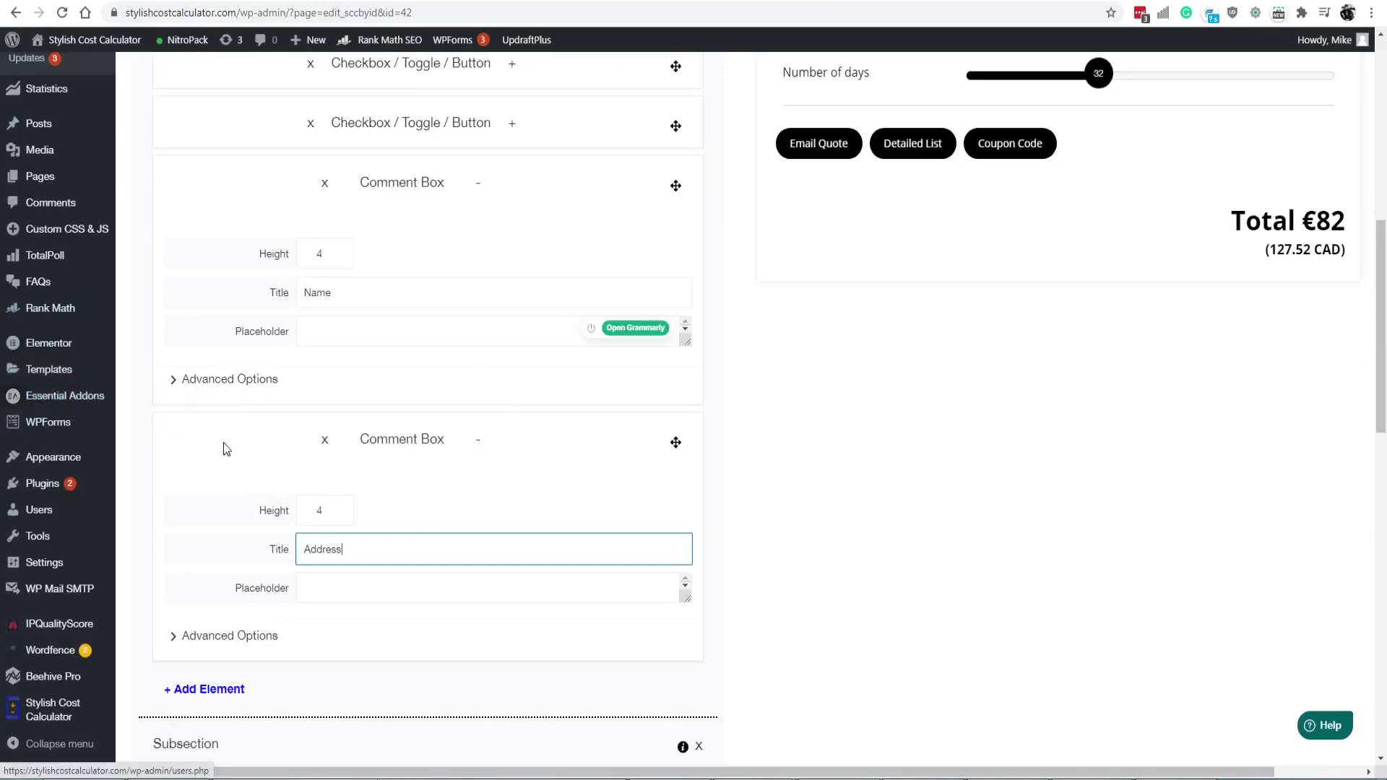
pyautogui.doubleClick(298, 289)
pyautogui.doubleClick(336, 547)
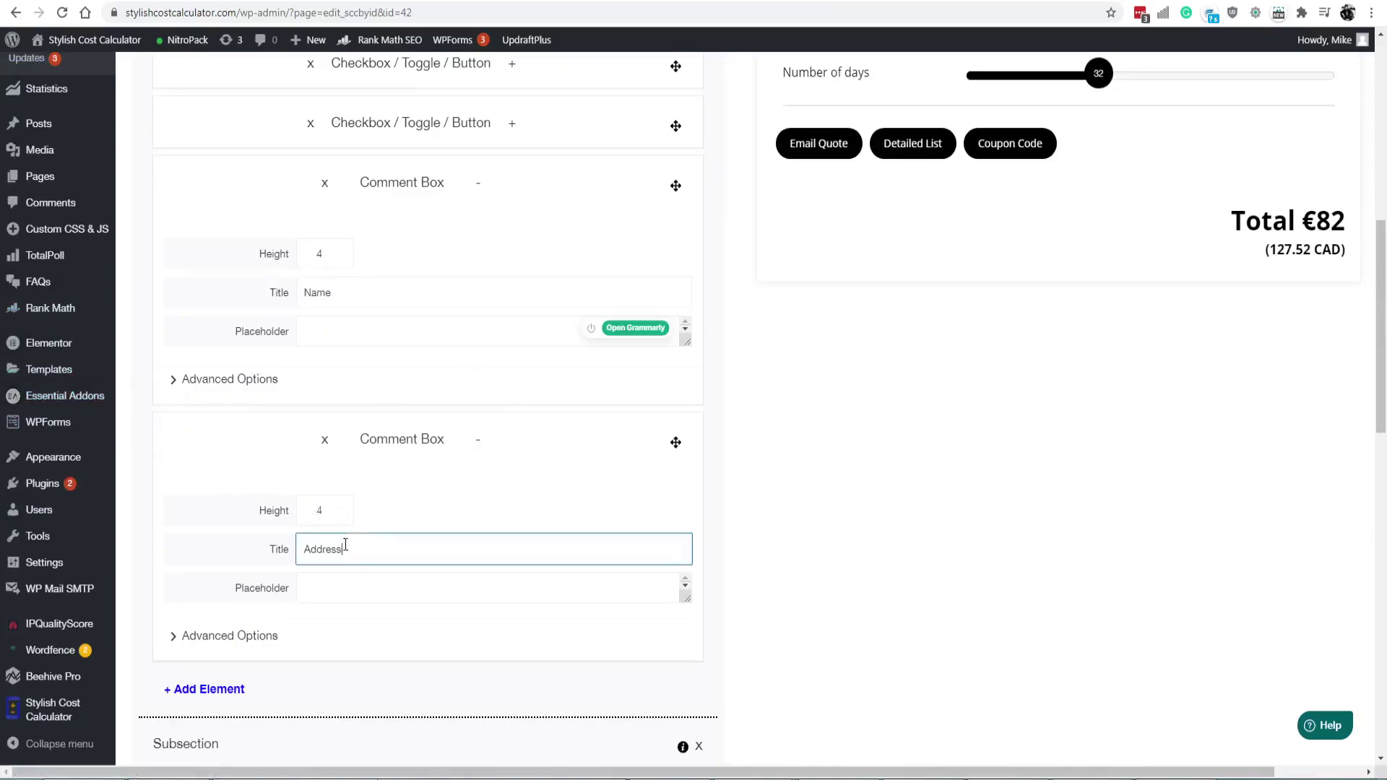
pyautogui.doubleClick(335, 290)
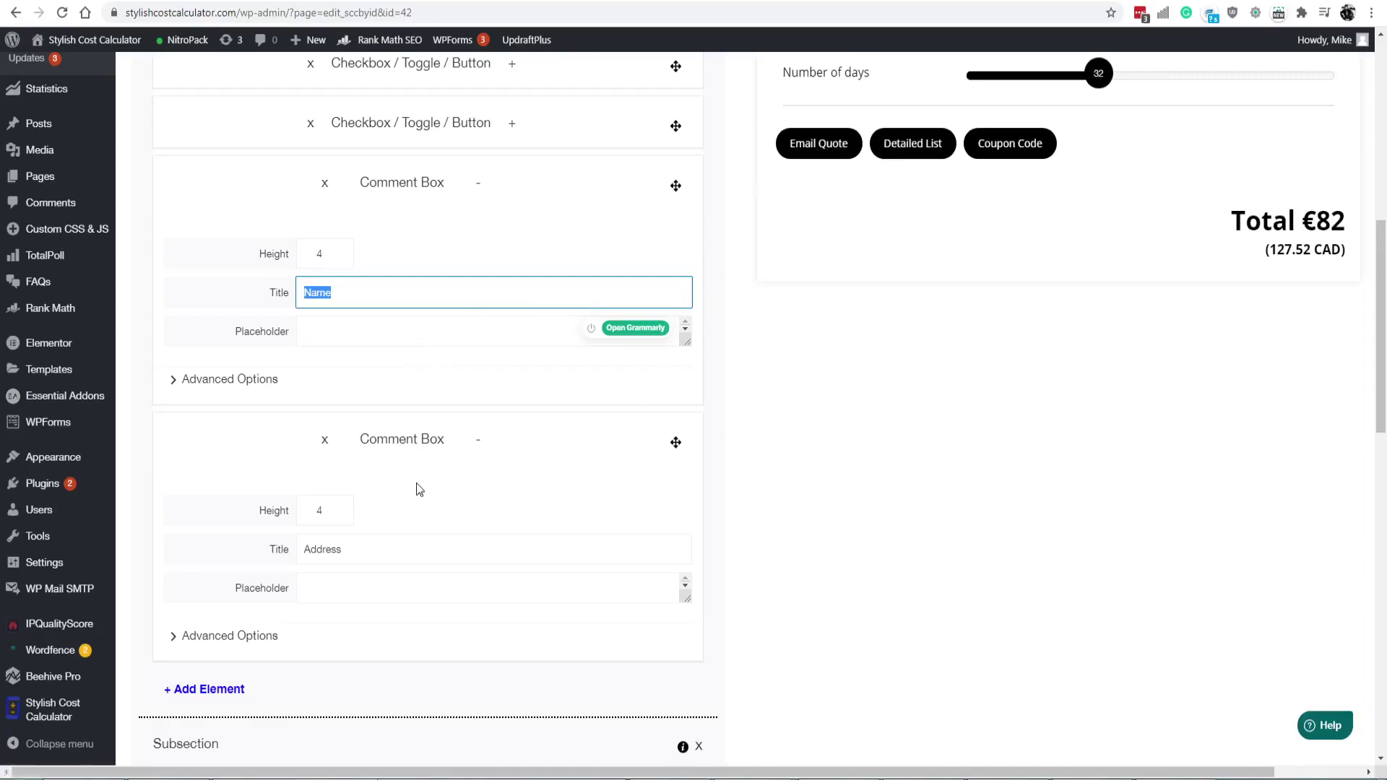
# Add a quantity input box below the comment boxes with a price of 50 and the title Number of days
pyautogui.scroll(-3, 419, 489)
pyautogui.click(208, 456)
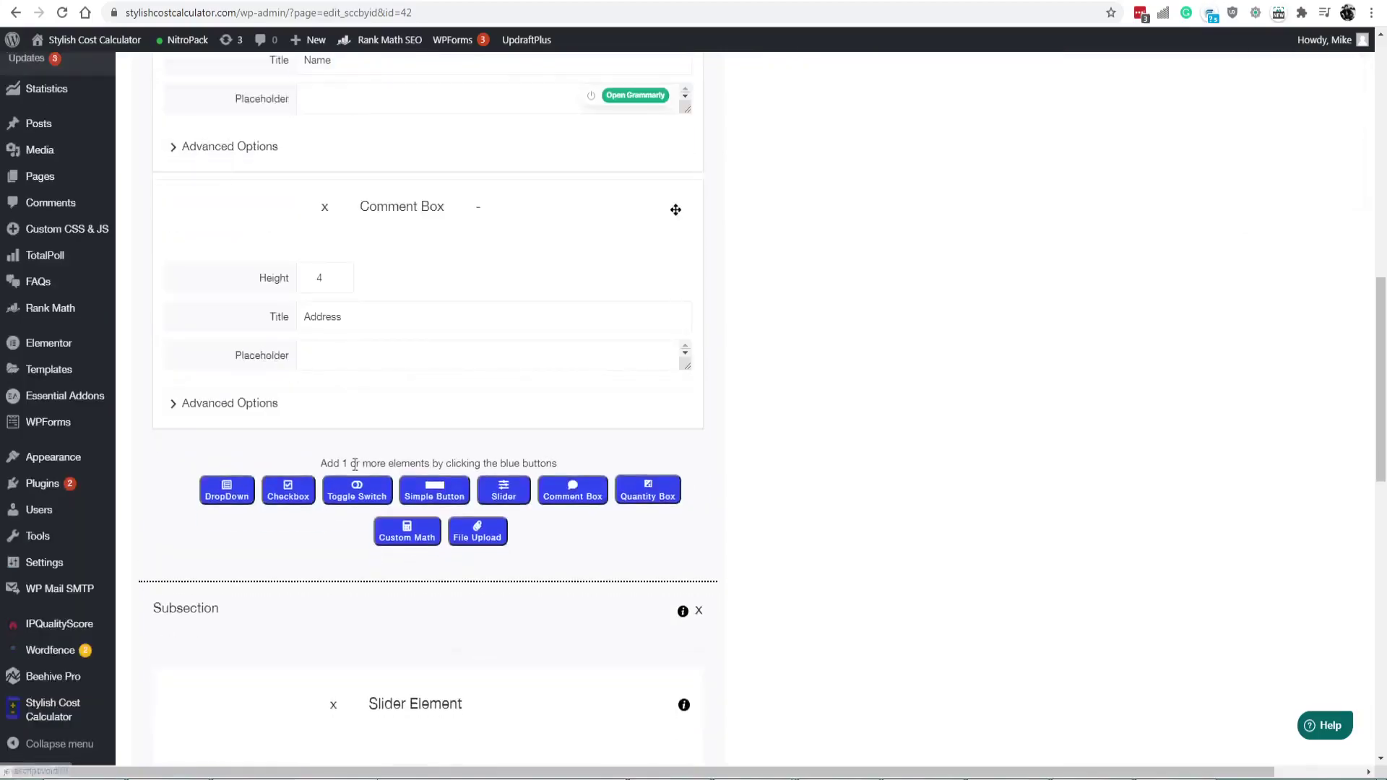
pyautogui.click(648, 489)
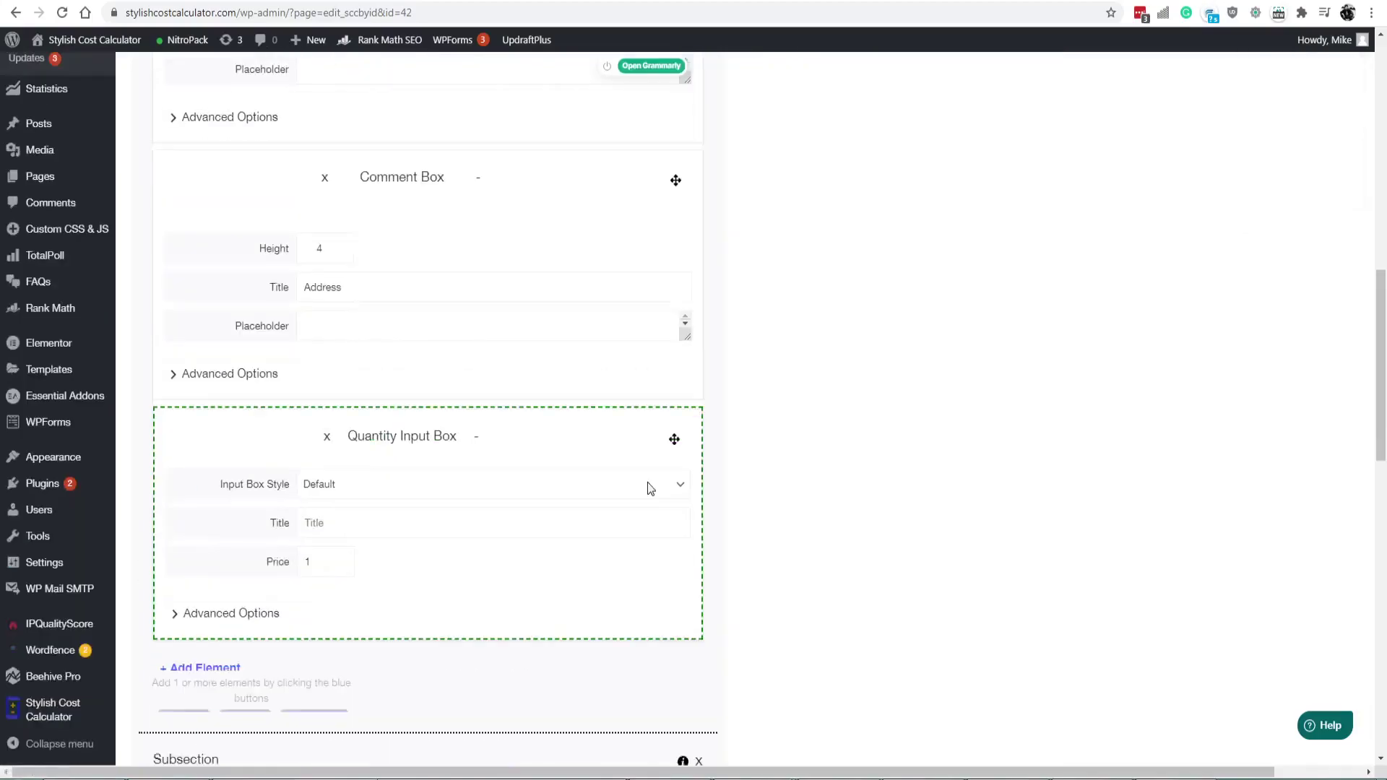
pyautogui.scroll(-4, 356, 397)
pyautogui.scroll(1, 357, 401)
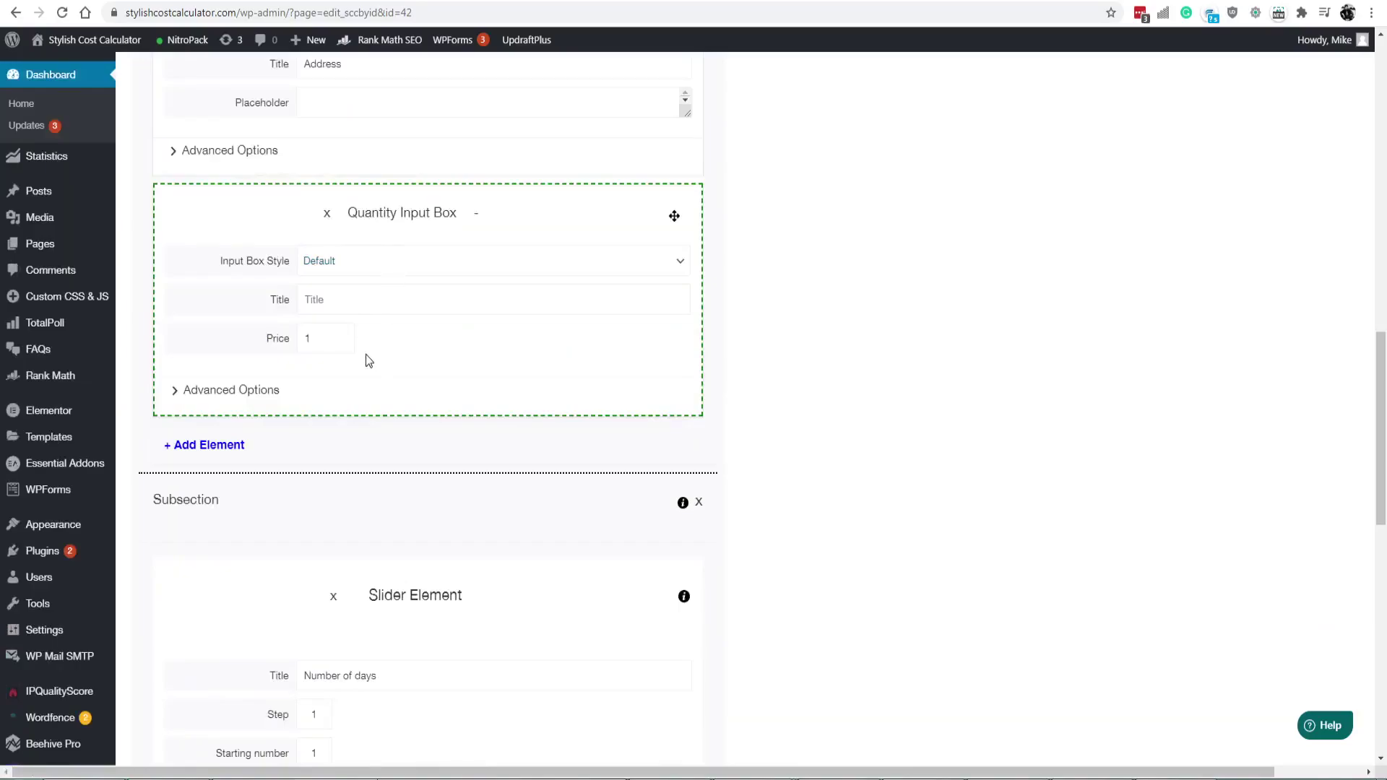
pyautogui.click(268, 342)
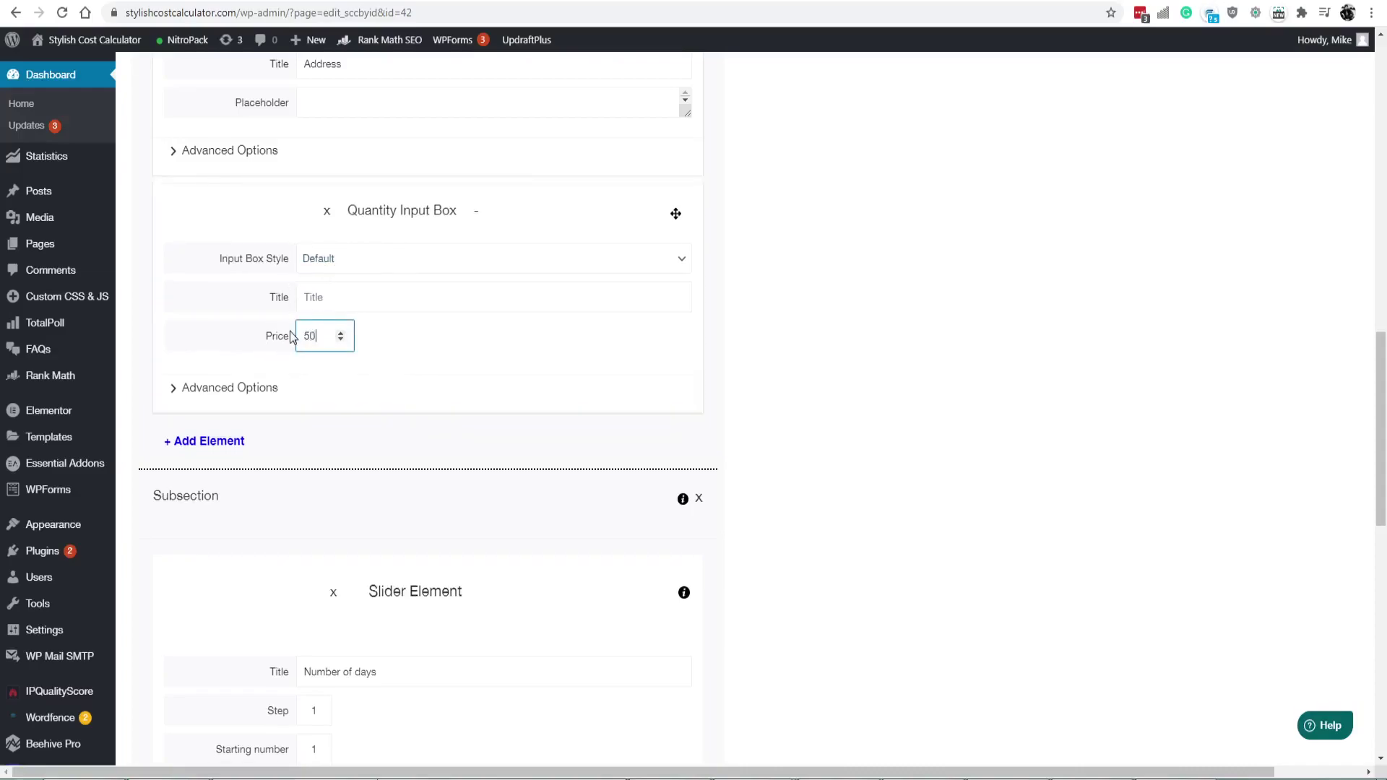
pyautogui.click(443, 288)
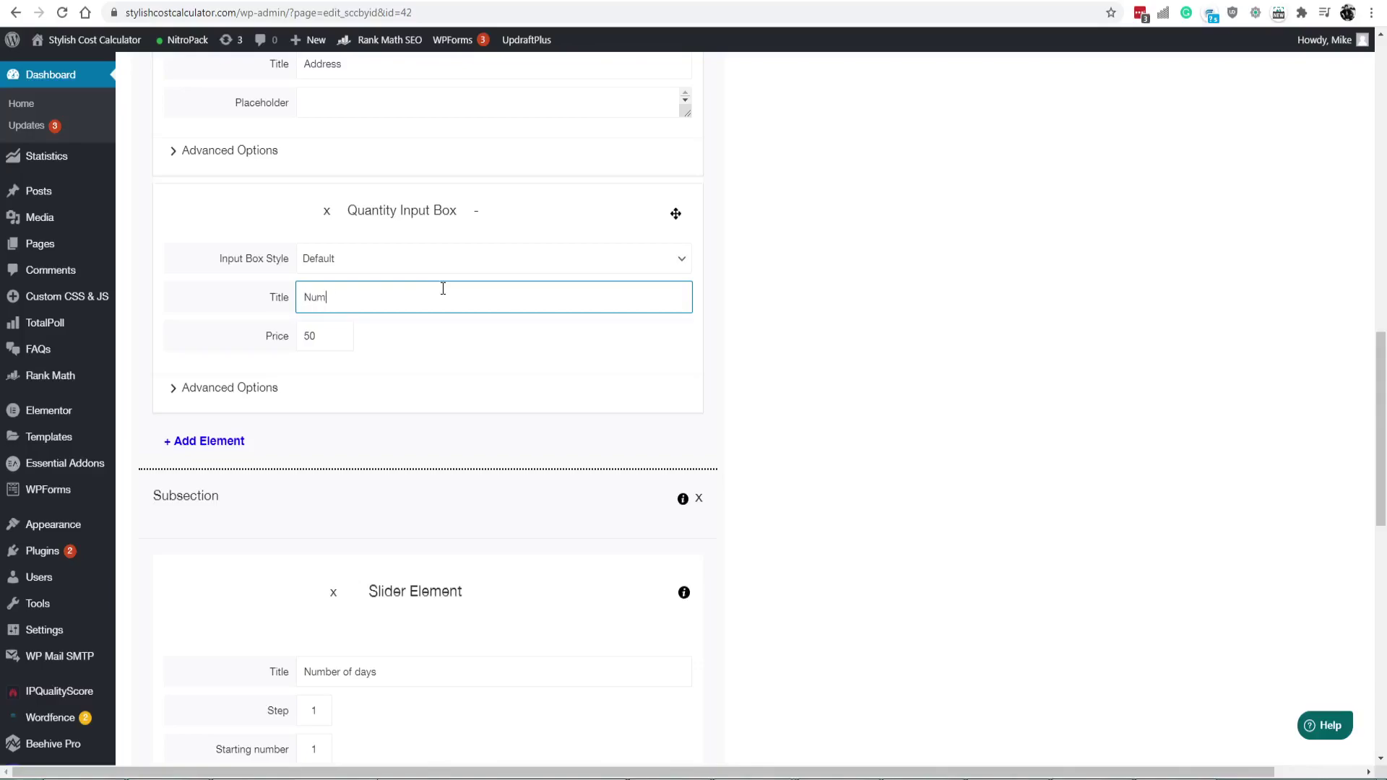
# Refresh the preview and test the Number of days quantity box with 100 together with Only Product 1
pyautogui.scroll(12, 609, 325)
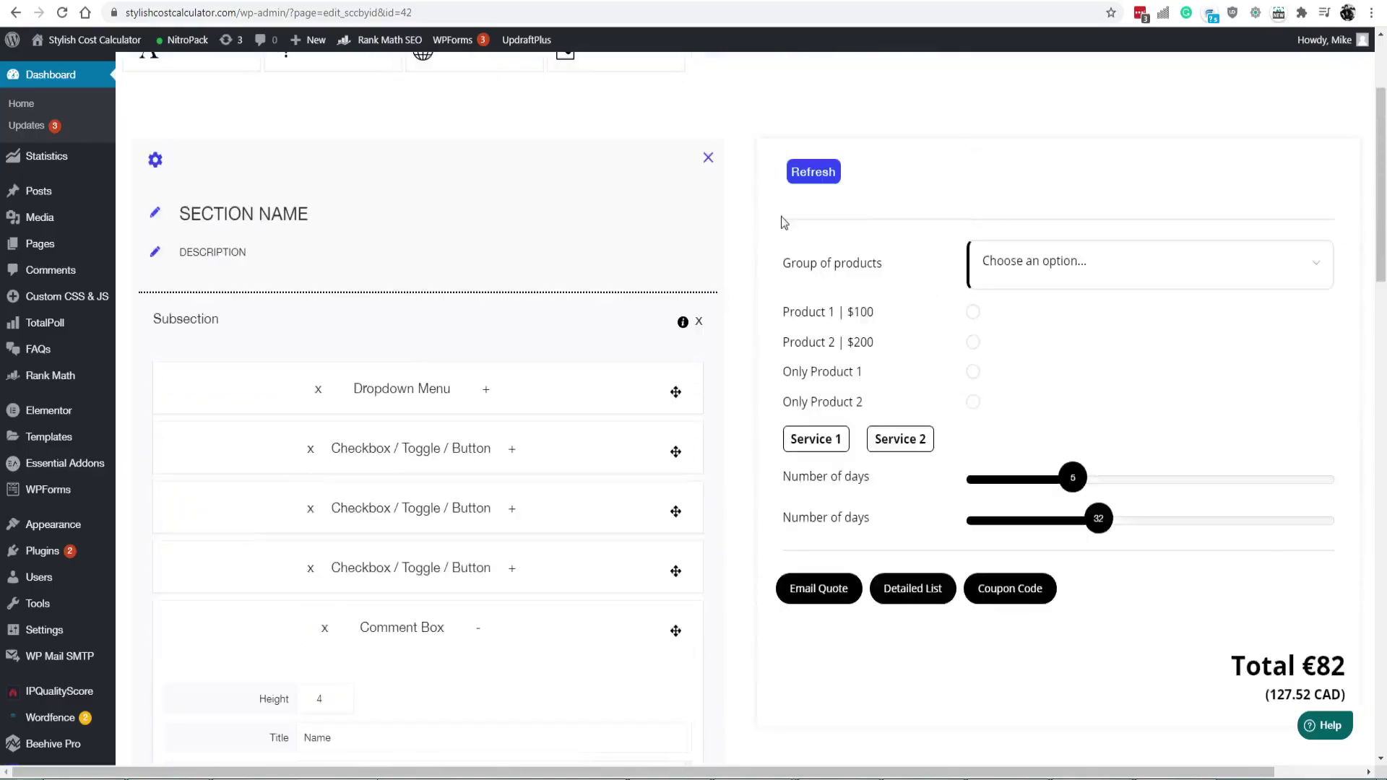
pyautogui.click(803, 171)
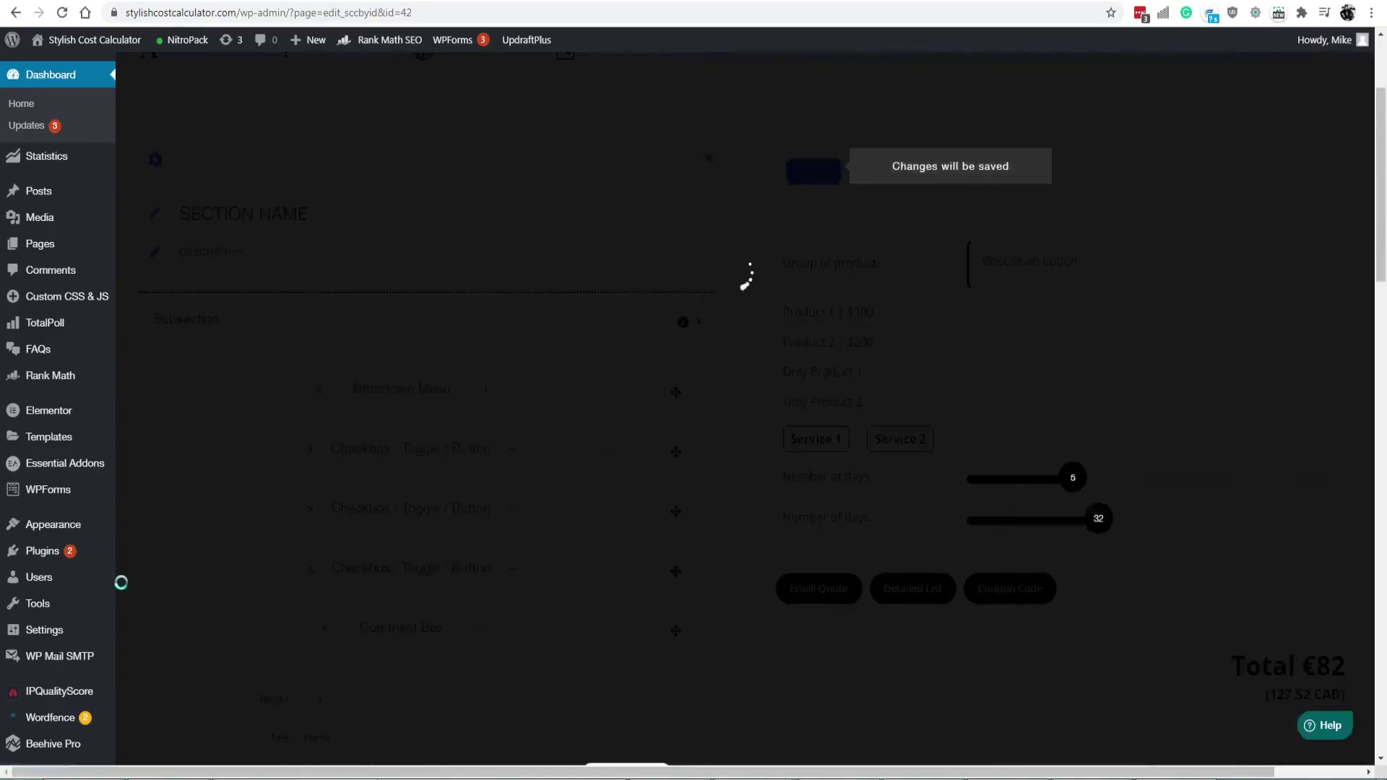
pyautogui.click(87, 690)
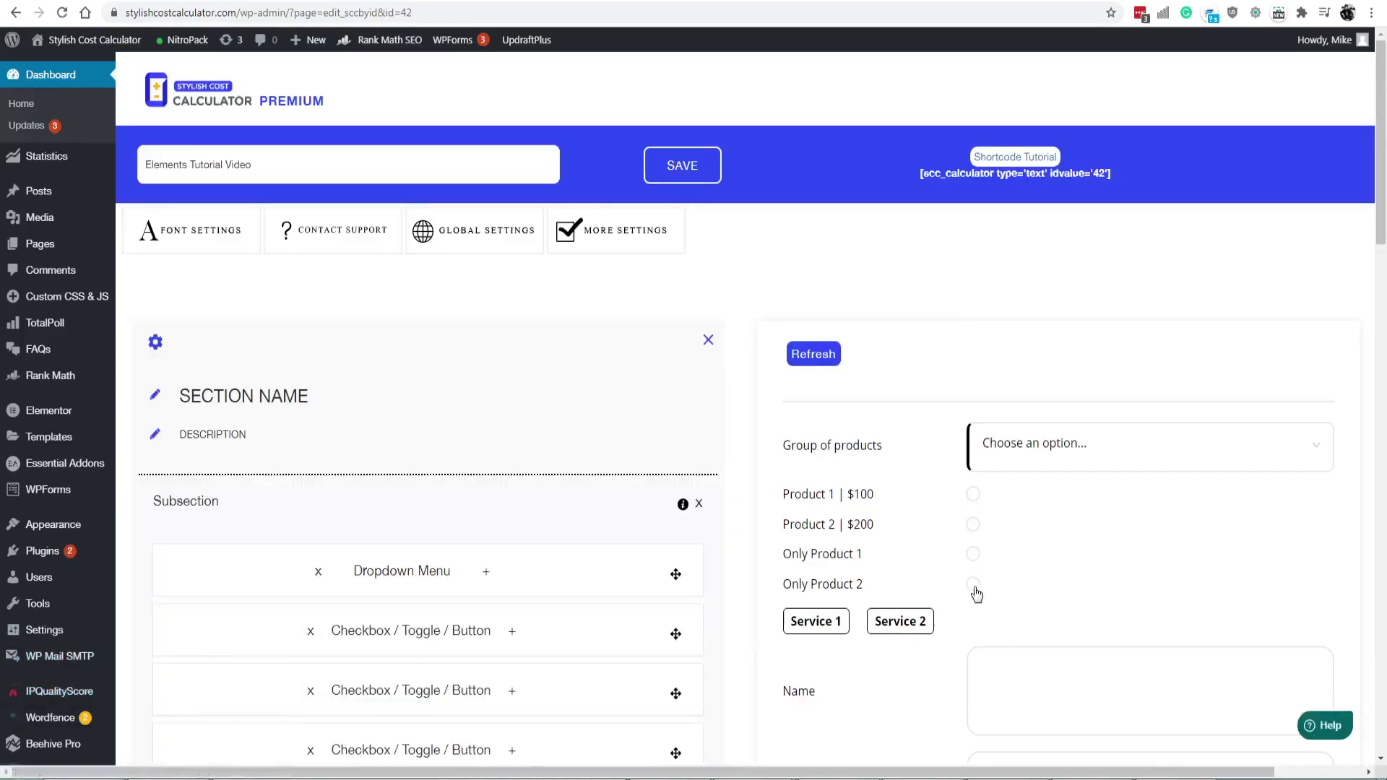
pyautogui.scroll(-5, 1025, 570)
pyautogui.click(1000, 487)
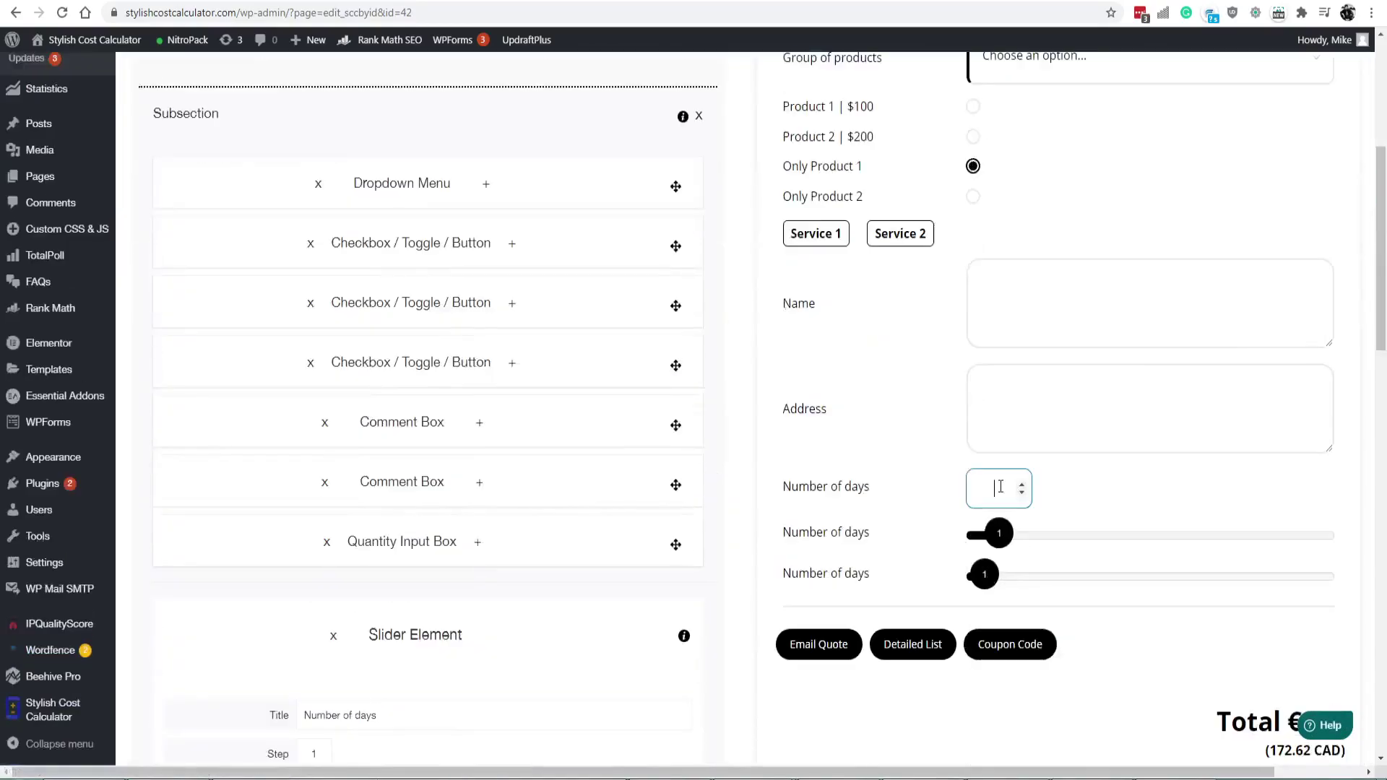
pyautogui.write('100')
pyautogui.scroll(-2, 1030, 477)
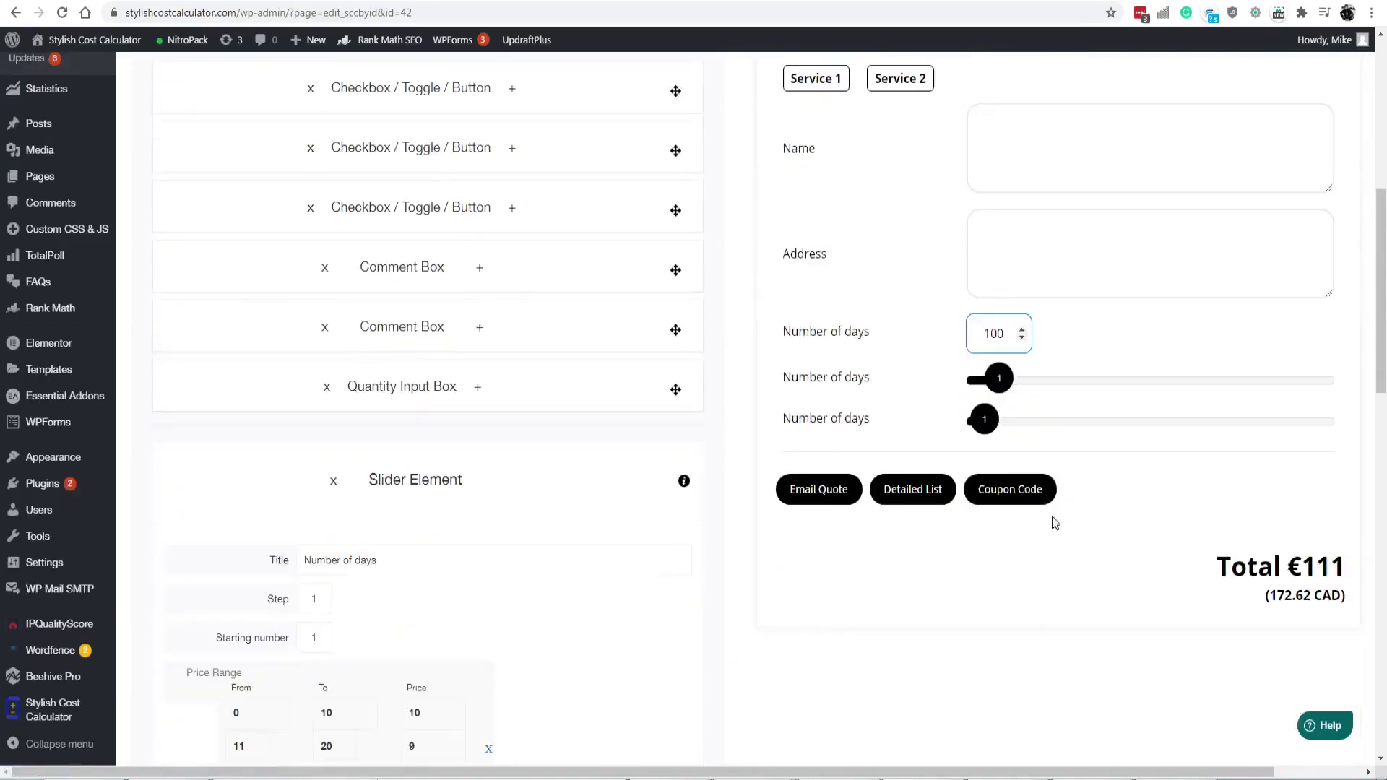
# Set both Number of days sliders to 0 in the preview, check the total, and open and close the detailed list
pyautogui.click(1196, 582)
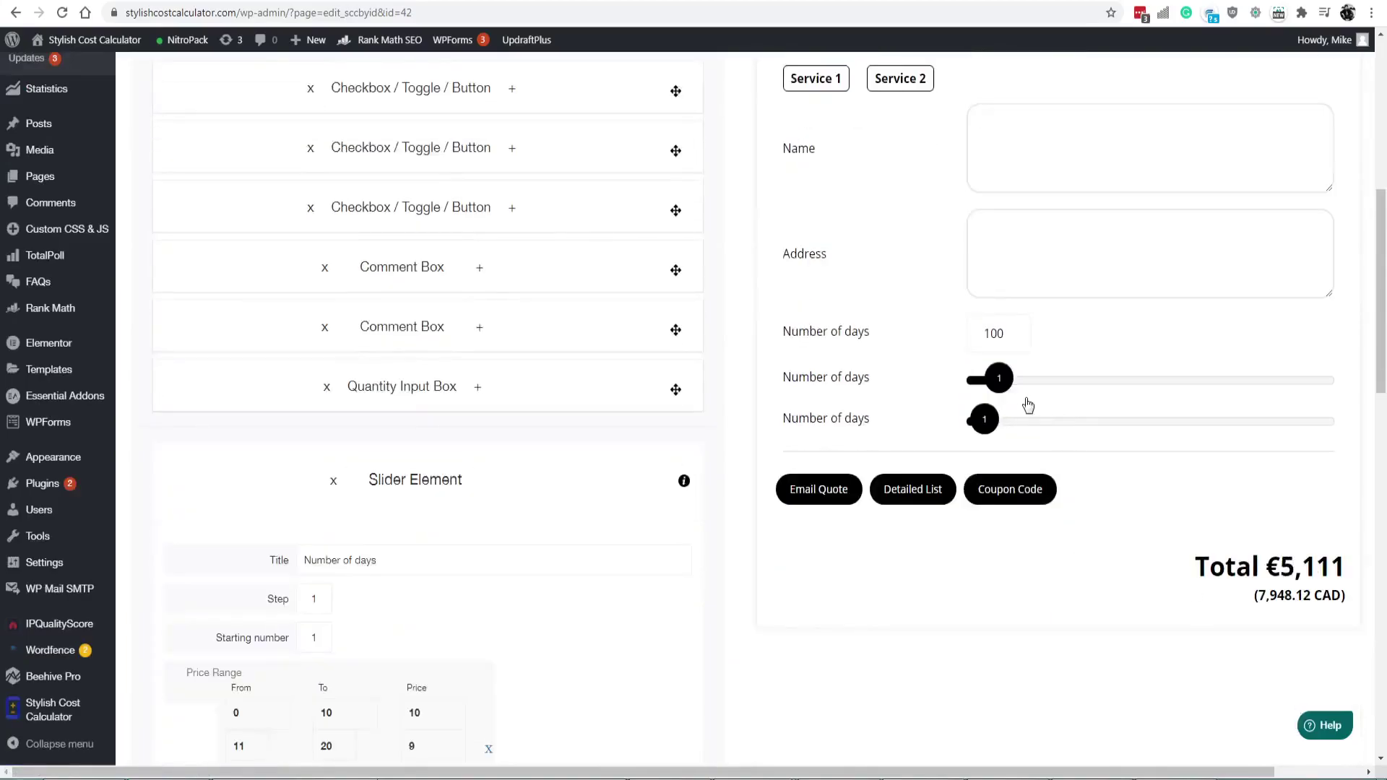
pyautogui.moveTo(1018, 383); pyautogui.dragTo(973, 419)
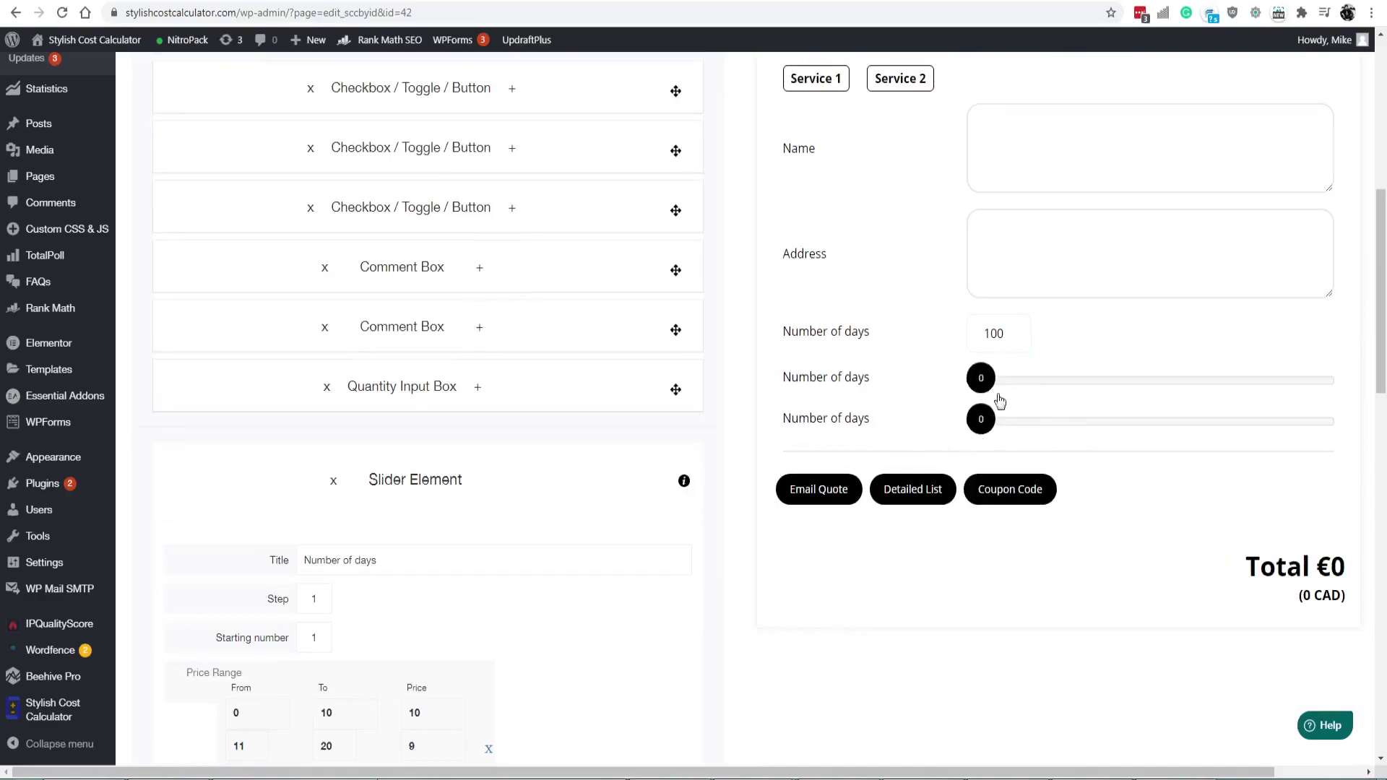
pyautogui.moveTo(1309, 570); pyautogui.dragTo(1350, 576)
pyautogui.click(1349, 575)
pyautogui.click(921, 487)
pyautogui.click(1012, 78)
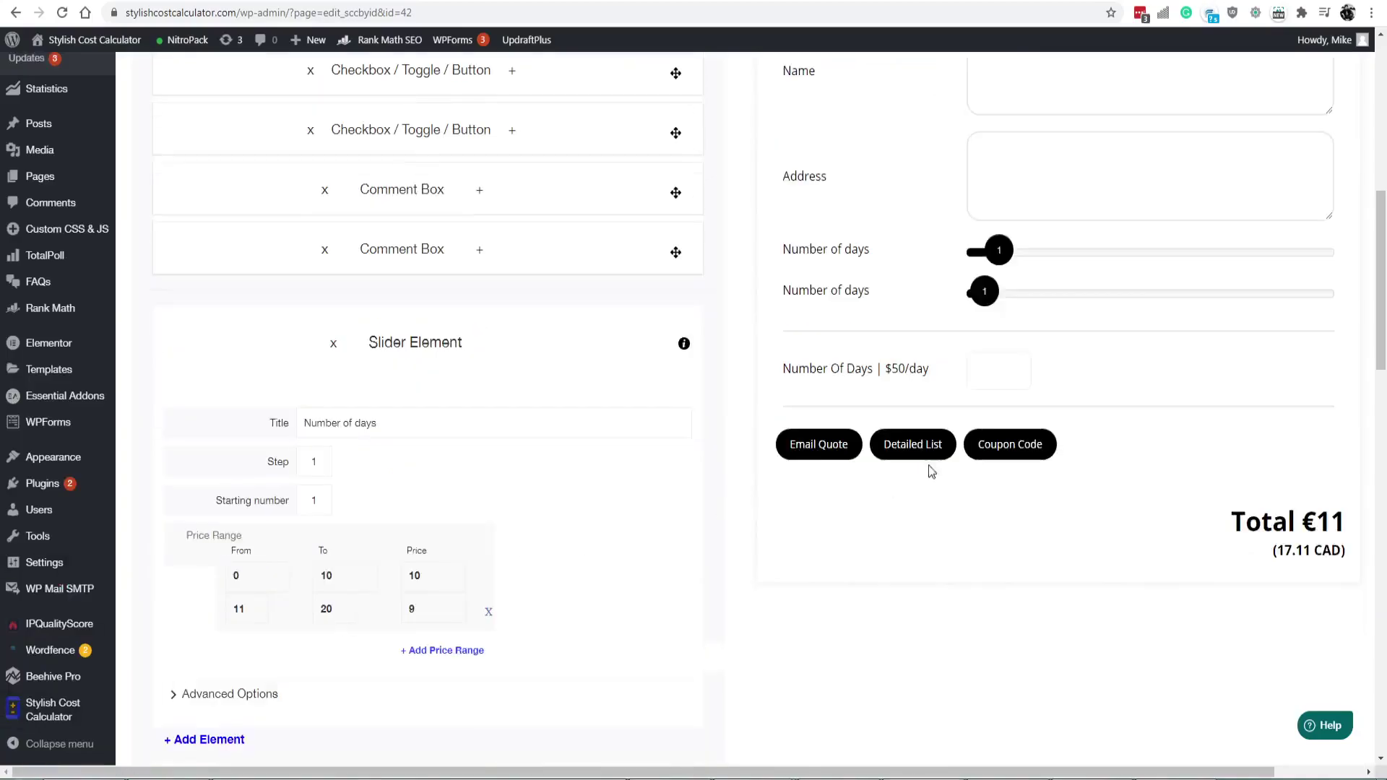
# Raise the Number Of Days | $50/day quantity box to 5 in the preview and set the upper Number of days slider to 0
pyautogui.moveTo(817, 370); pyautogui.dragTo(847, 371)
pyautogui.click(998, 371)
pyautogui.click(1022, 368)
pyautogui.click(1022, 367)
pyautogui.click(1021, 368)
pyautogui.click(1021, 367)
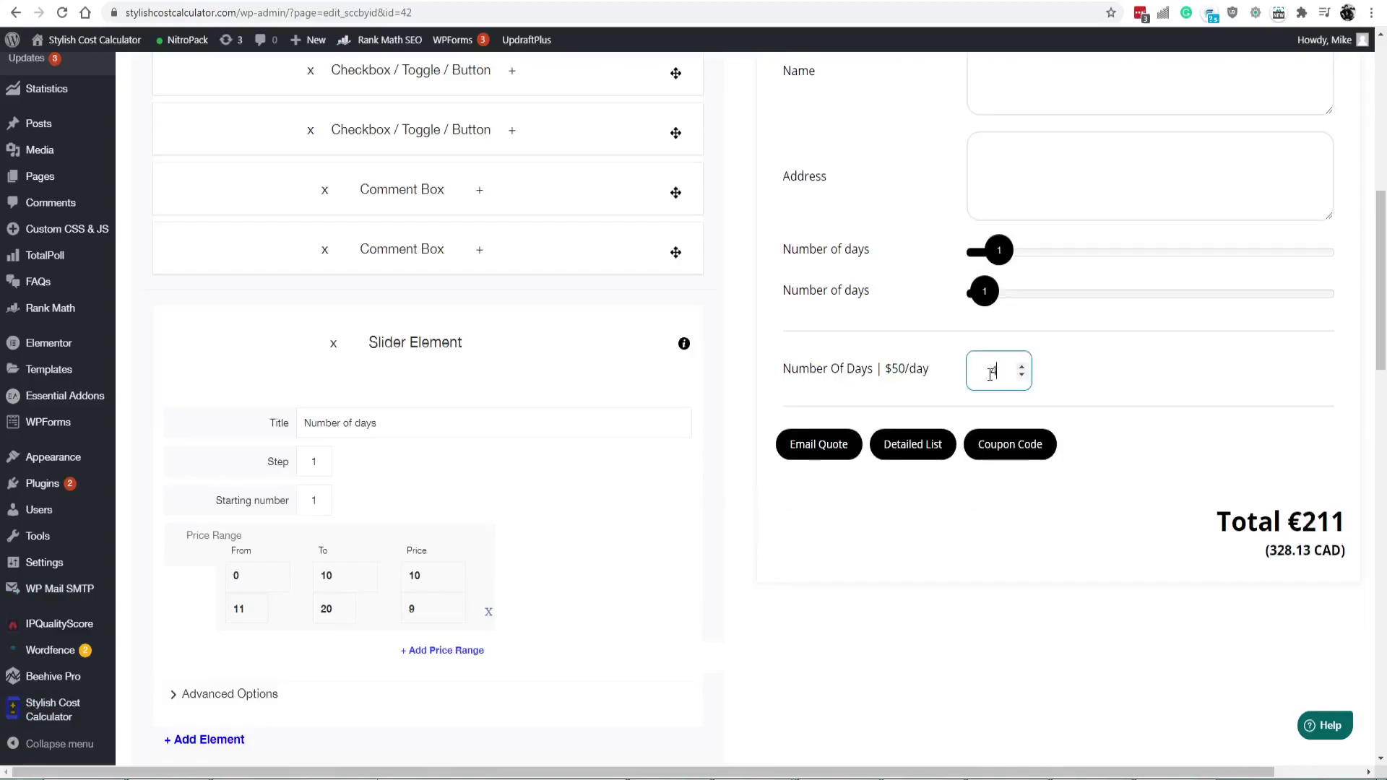
pyautogui.click(1021, 367)
pyautogui.click(989, 259)
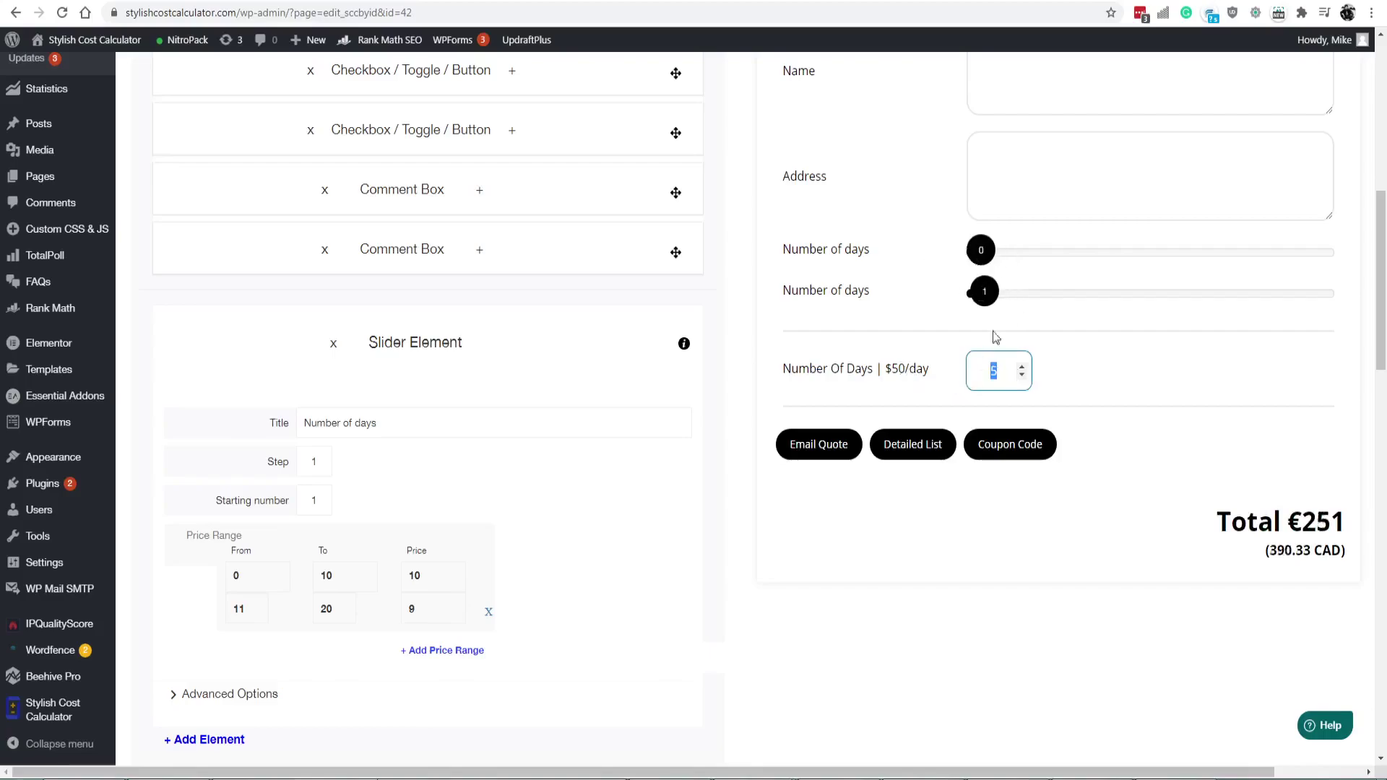
# Increase the Number Of Days | $50/day quantity to 10 and set the lower Number of days slider to 0
pyautogui.doubleClick(1001, 370)
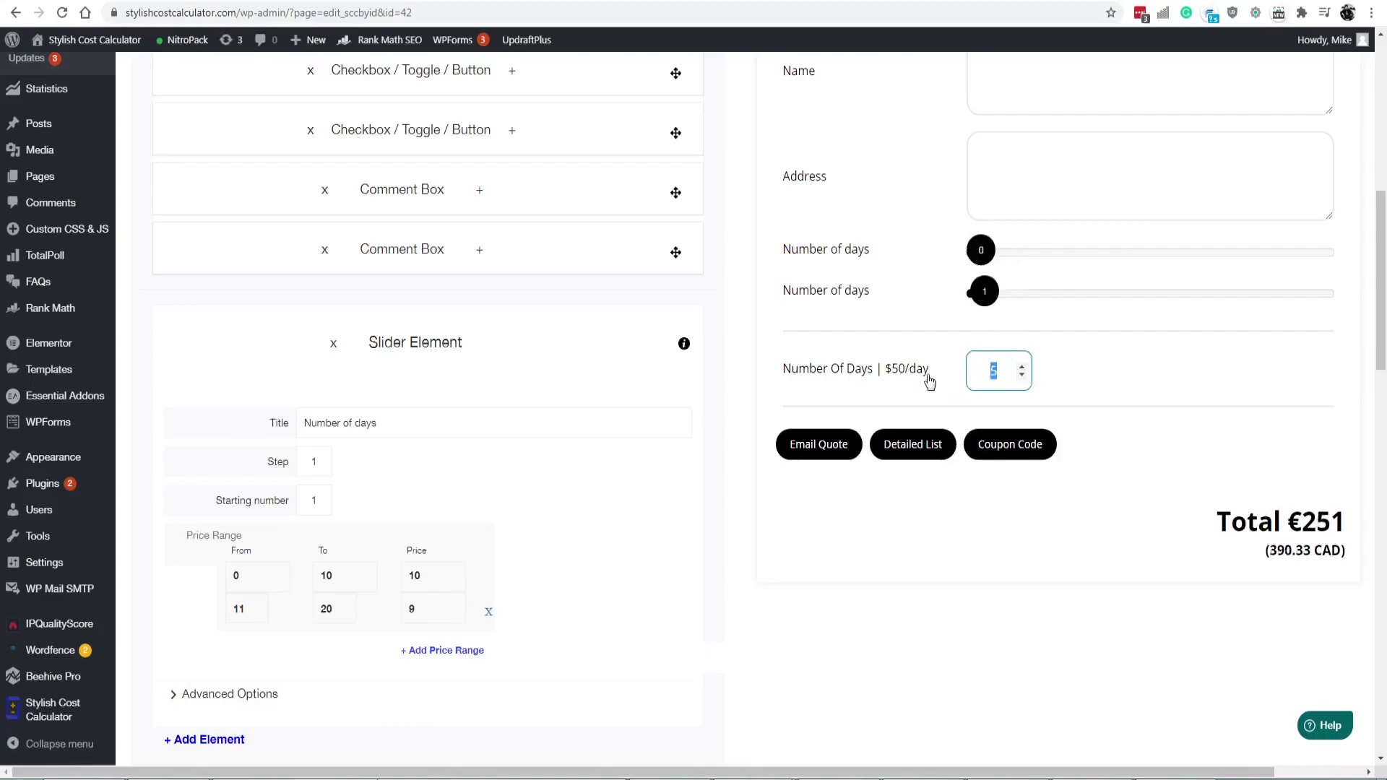
pyautogui.click(1022, 365)
pyautogui.click(1022, 365)
pyautogui.click(1022, 365)
pyautogui.click(1021, 365)
pyautogui.click(985, 303)
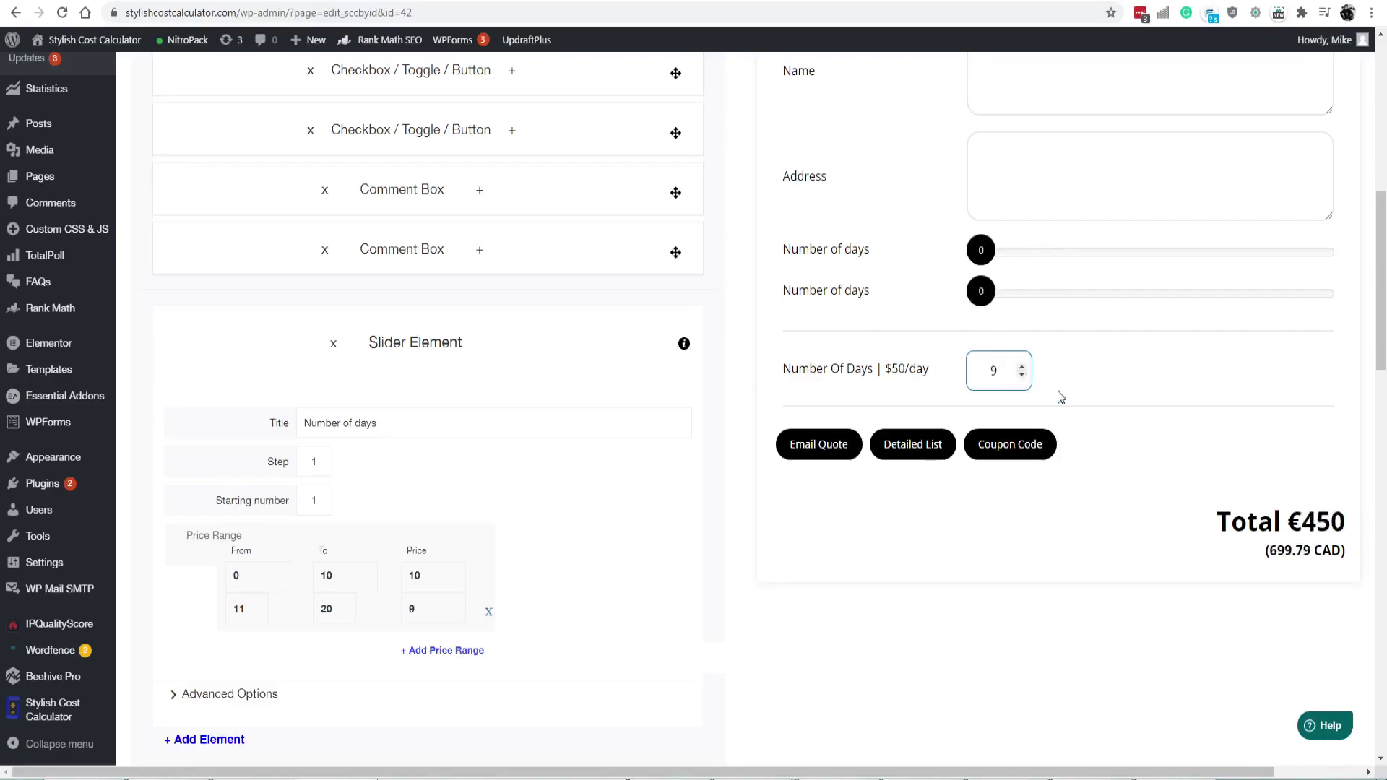
pyautogui.click(1019, 366)
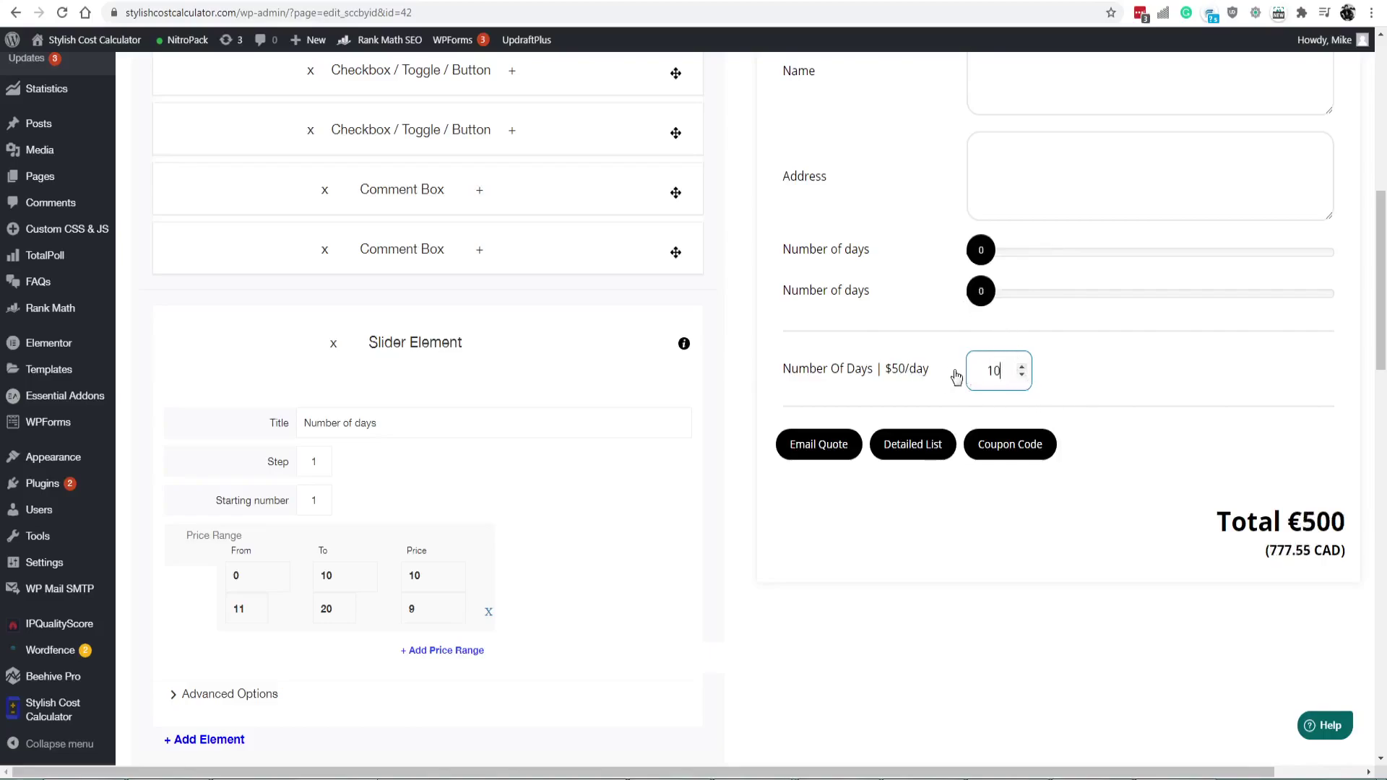
# Open the detailed list and review the description, quantity, unit price and price of the Number Of Days line
pyautogui.click(919, 446)
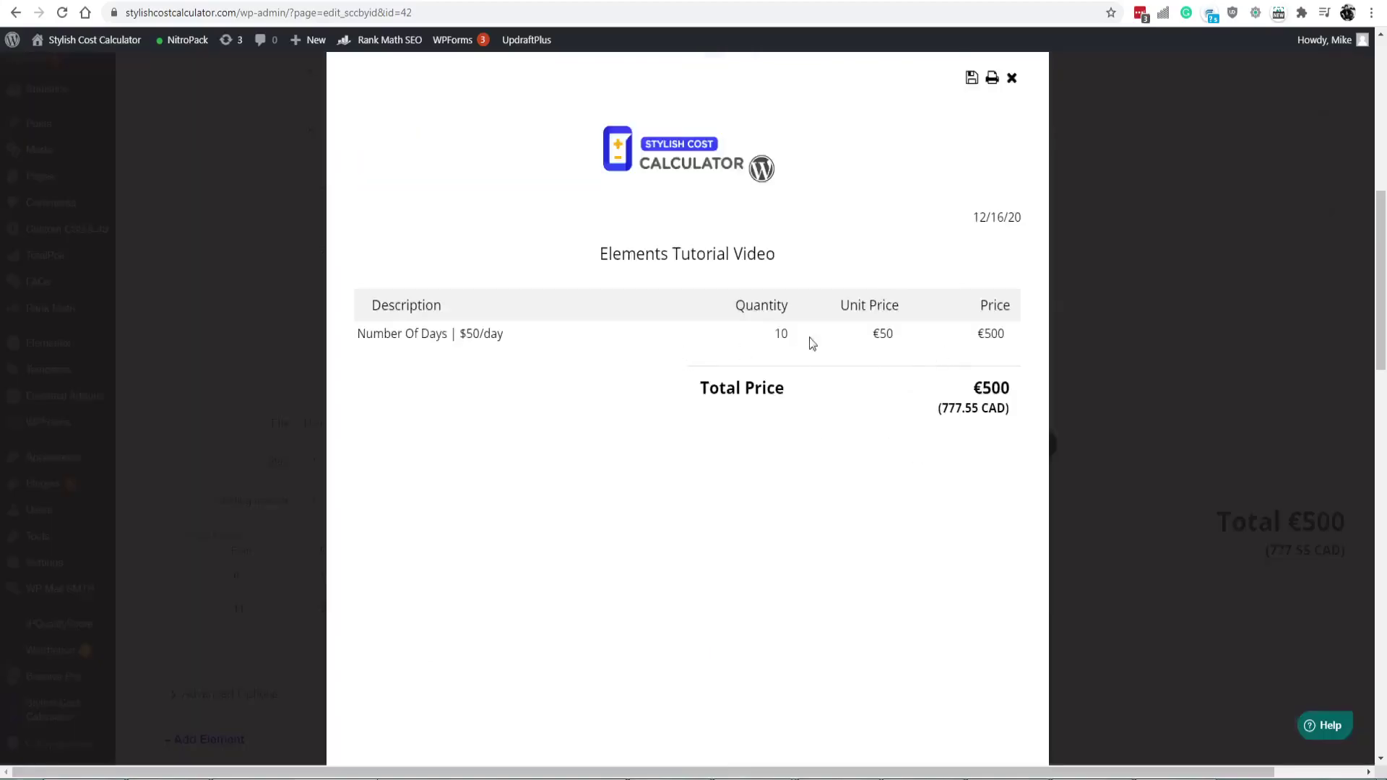
pyautogui.moveTo(372, 334); pyautogui.dragTo(493, 332)
pyautogui.click(590, 367)
pyautogui.moveTo(773, 333); pyautogui.dragTo(912, 334)
pyautogui.click(995, 333)
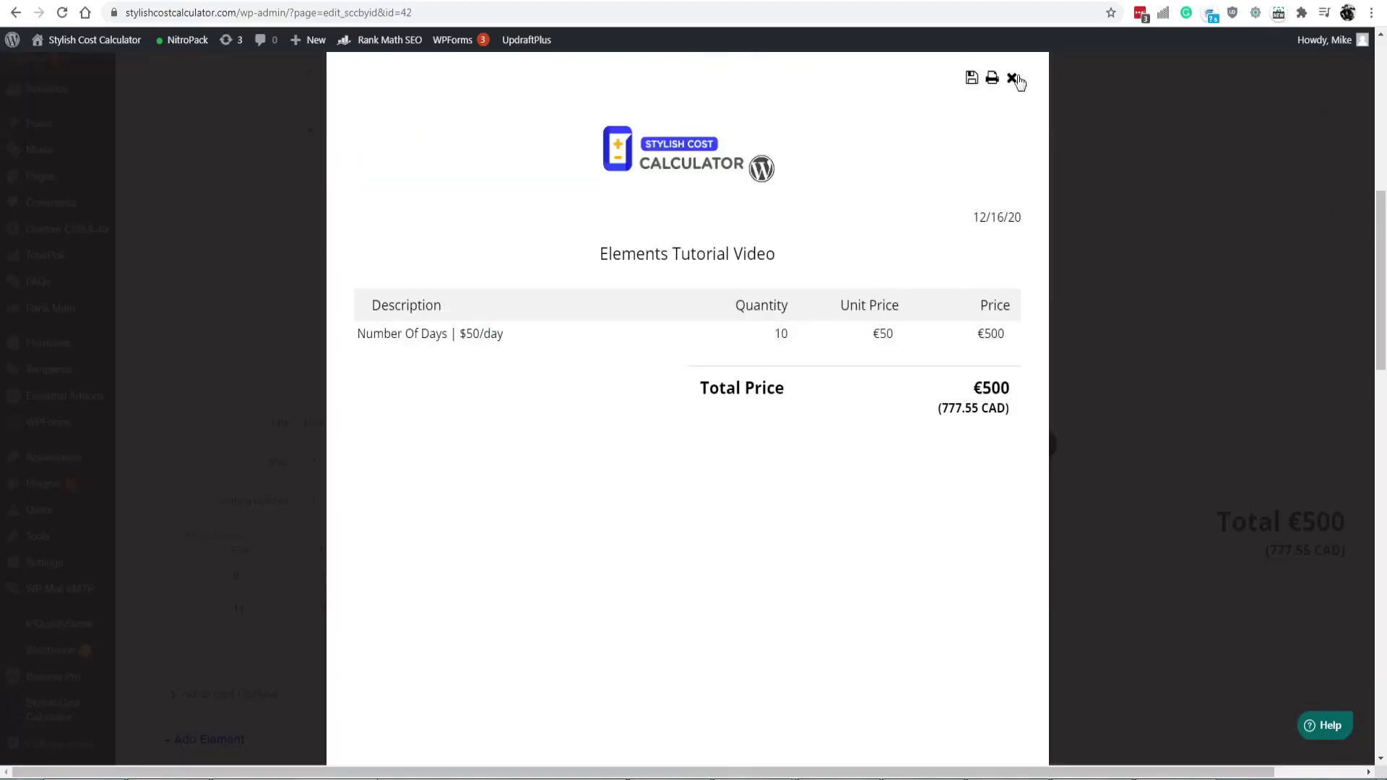